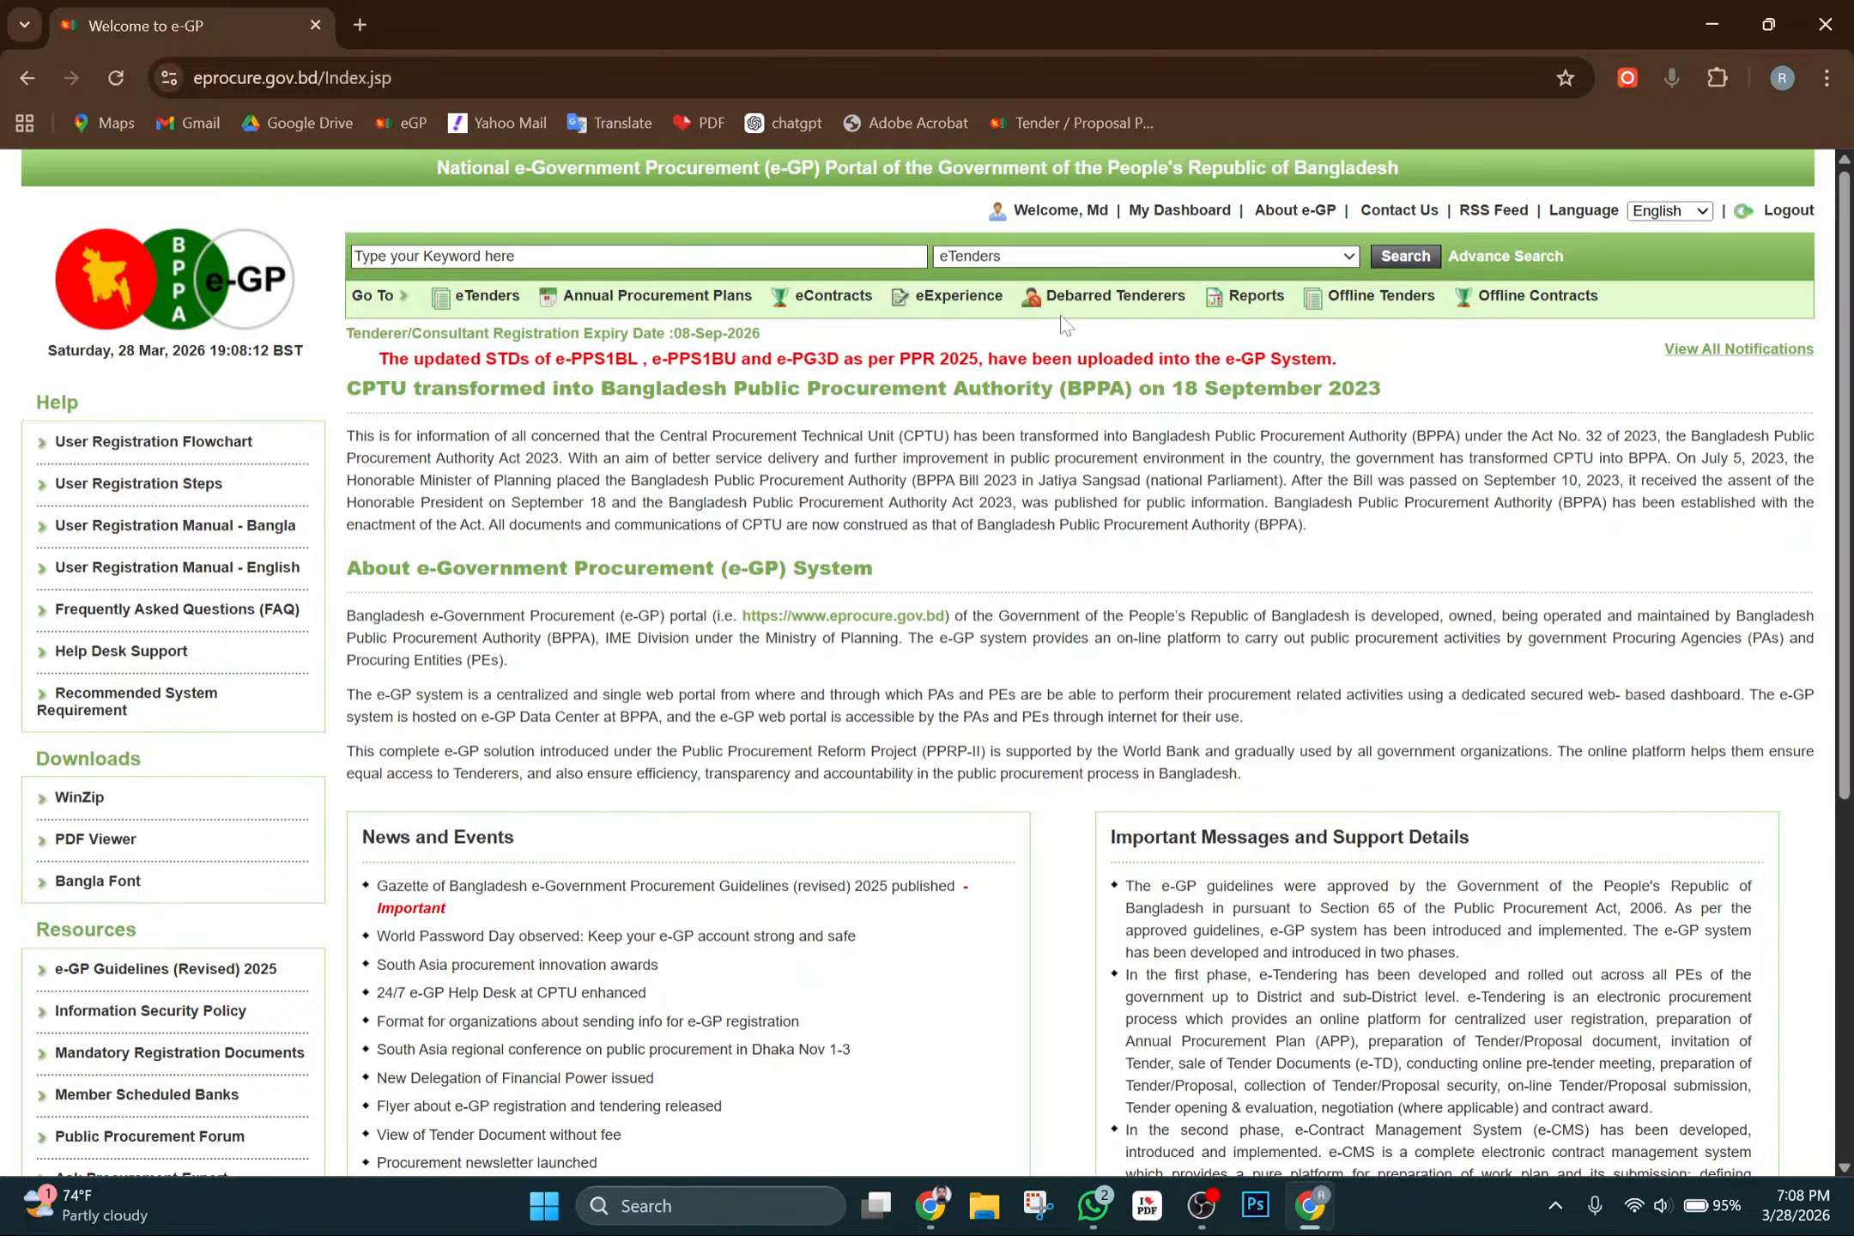
Go to My Dashboard and, after dismissing the Tenderer Database notice, open the list of all tenders
{"action": "left_click", "coordinate": [1181, 214]}
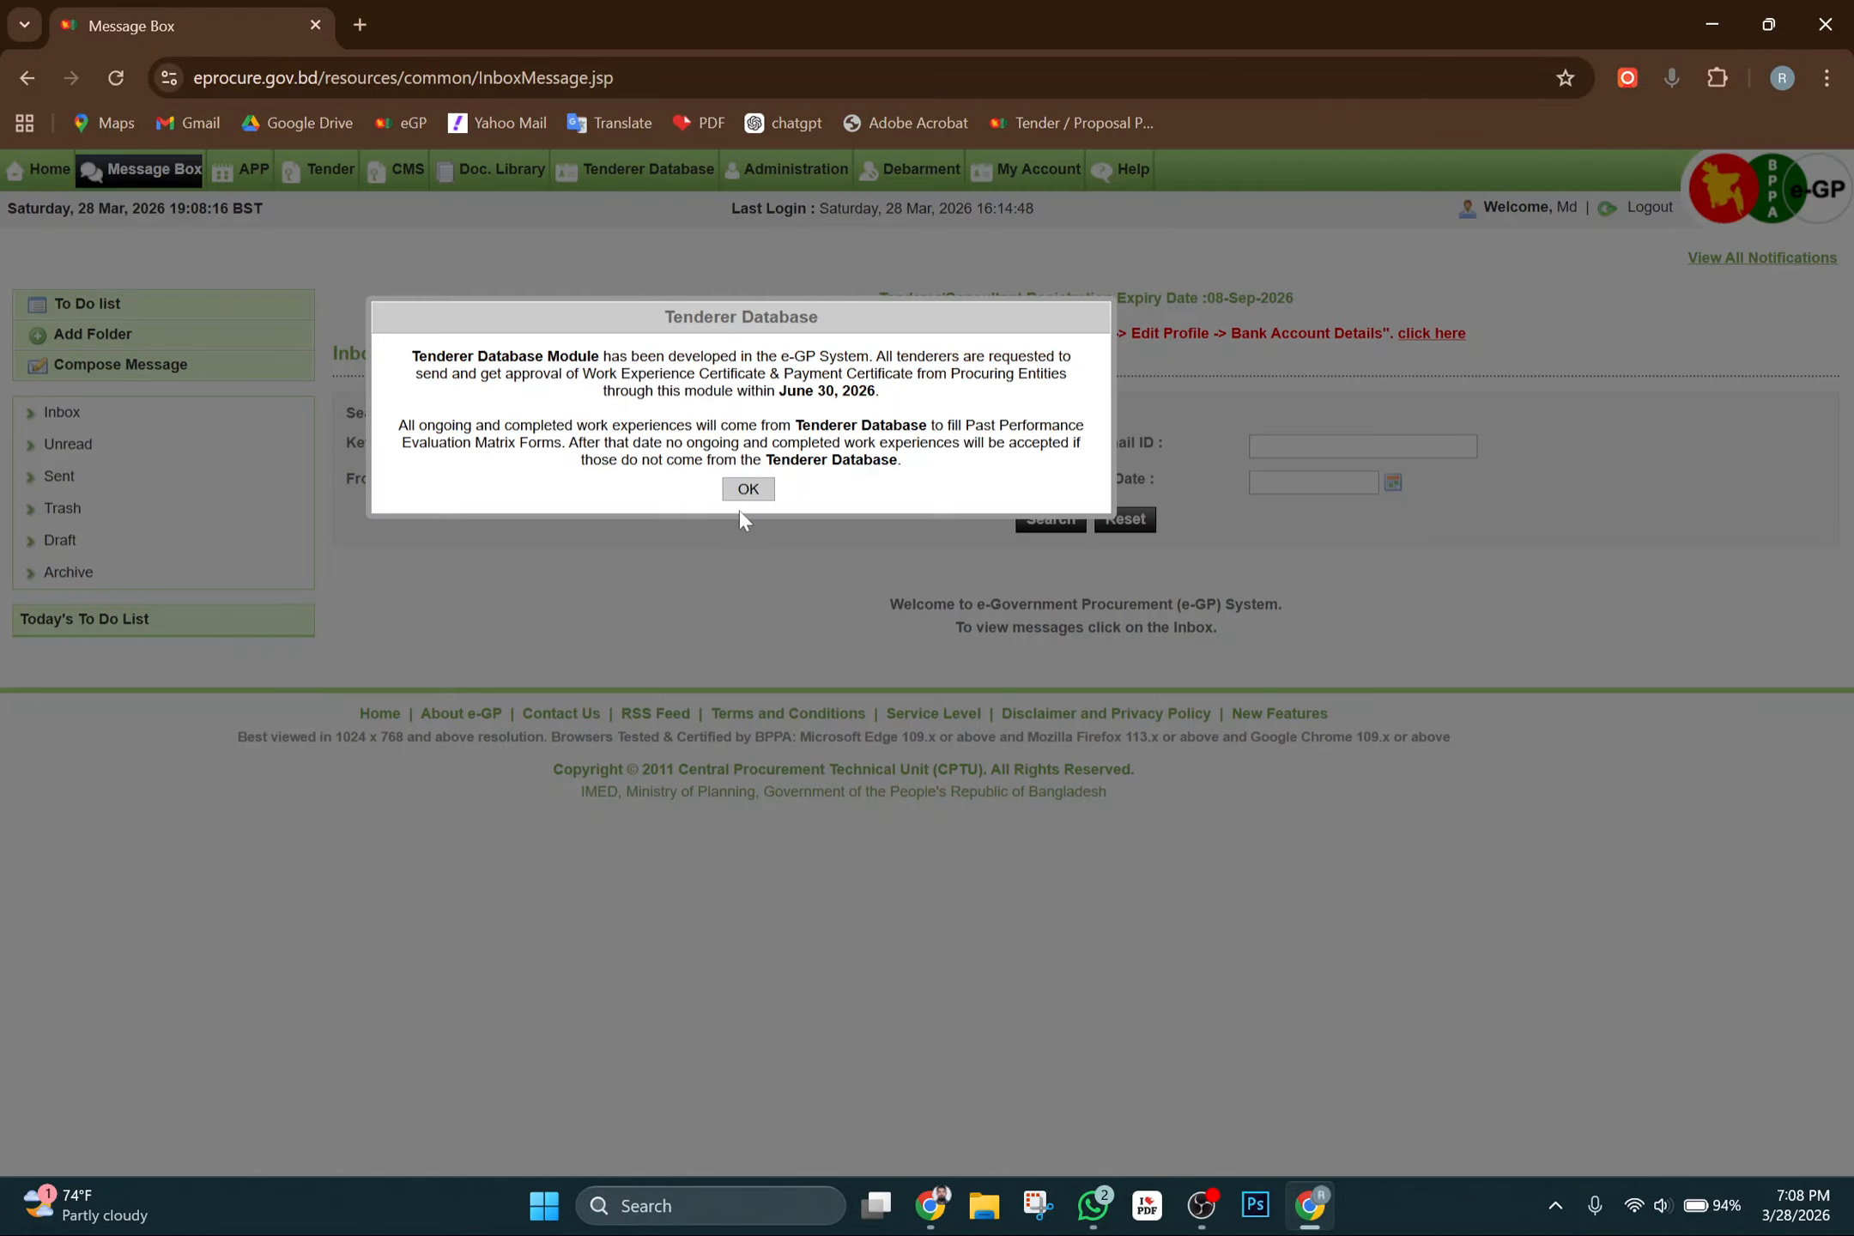
{"action": "left_click", "coordinate": [748, 489]}
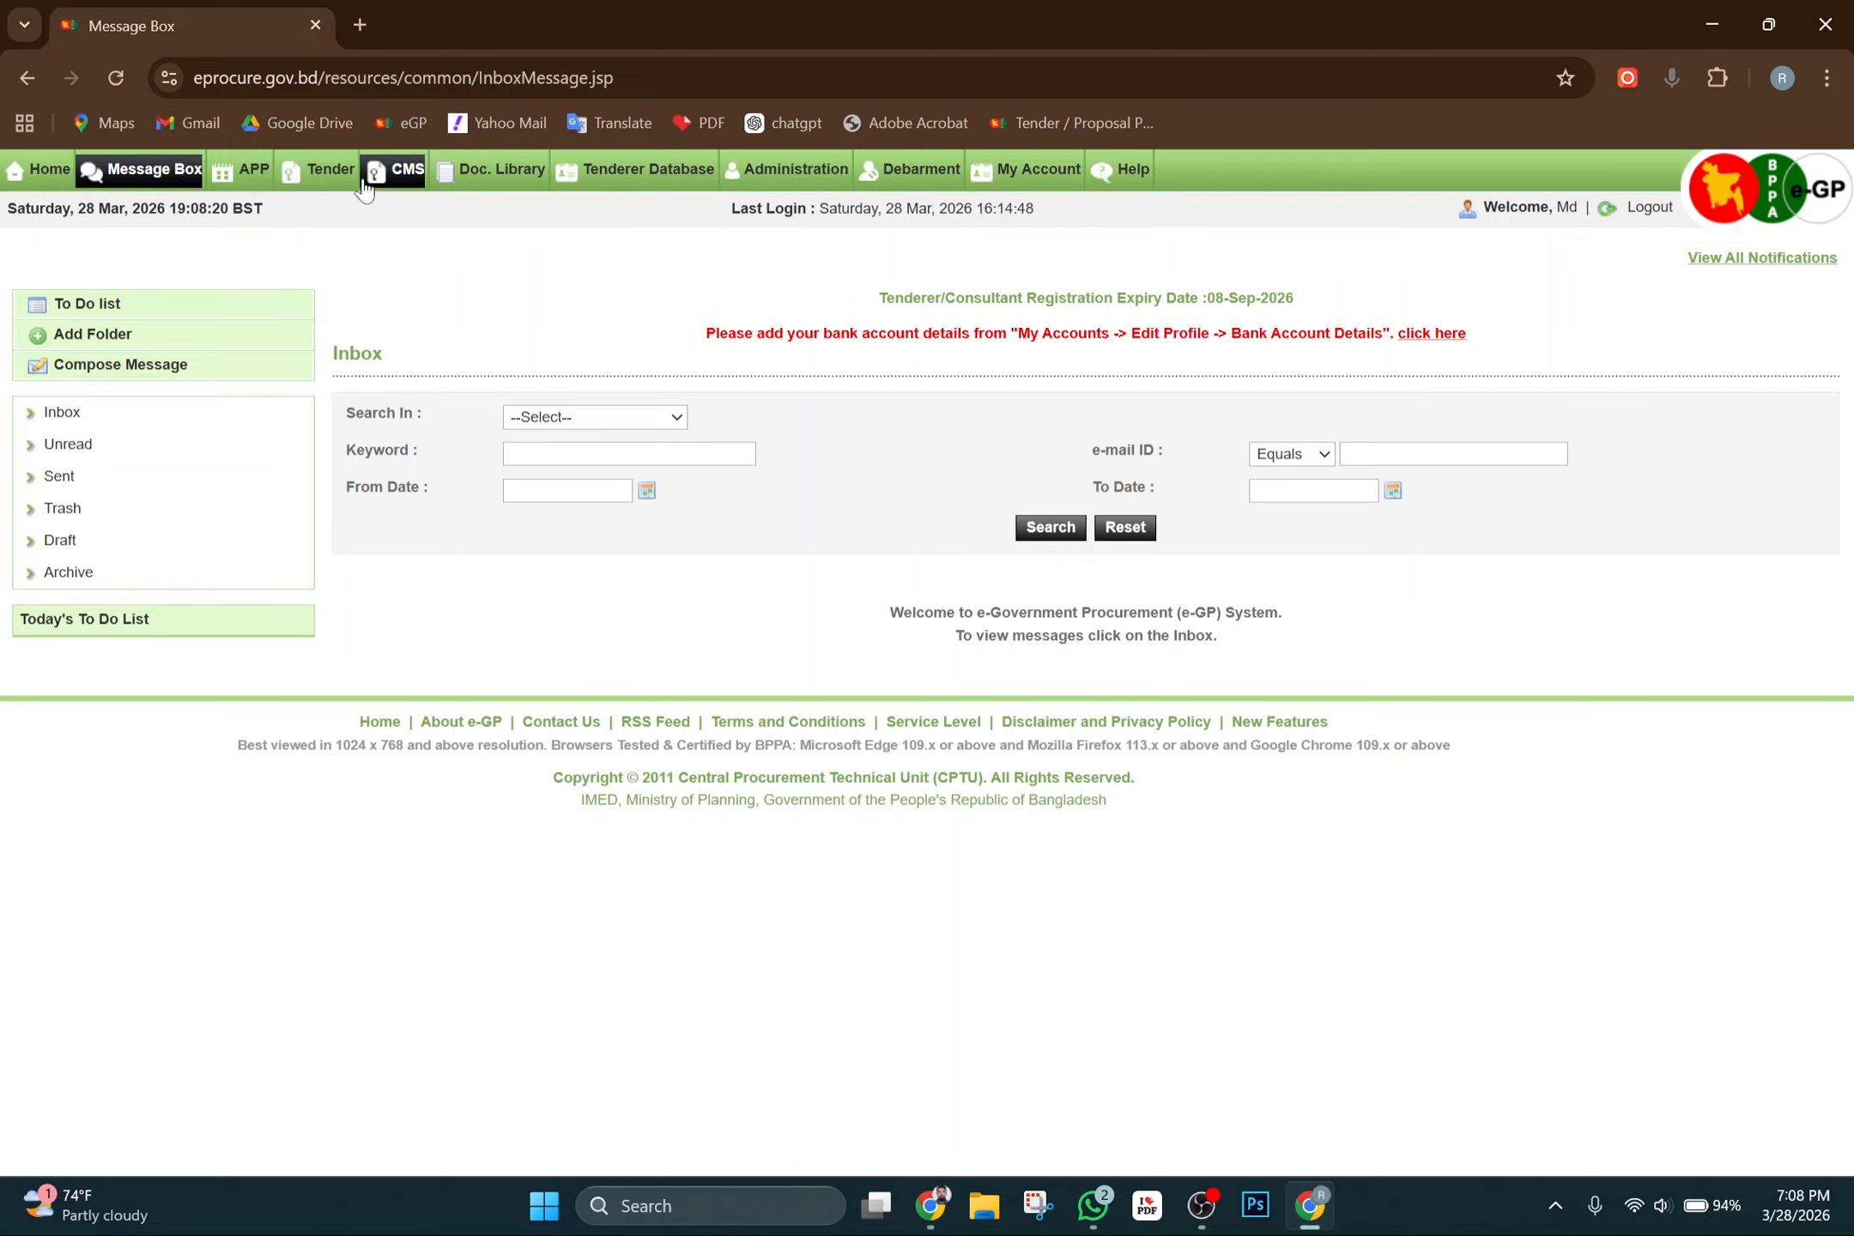
{"action": "mouse_move", "coordinate": [326, 175]}
{"action": "left_click", "coordinate": [368, 292]}
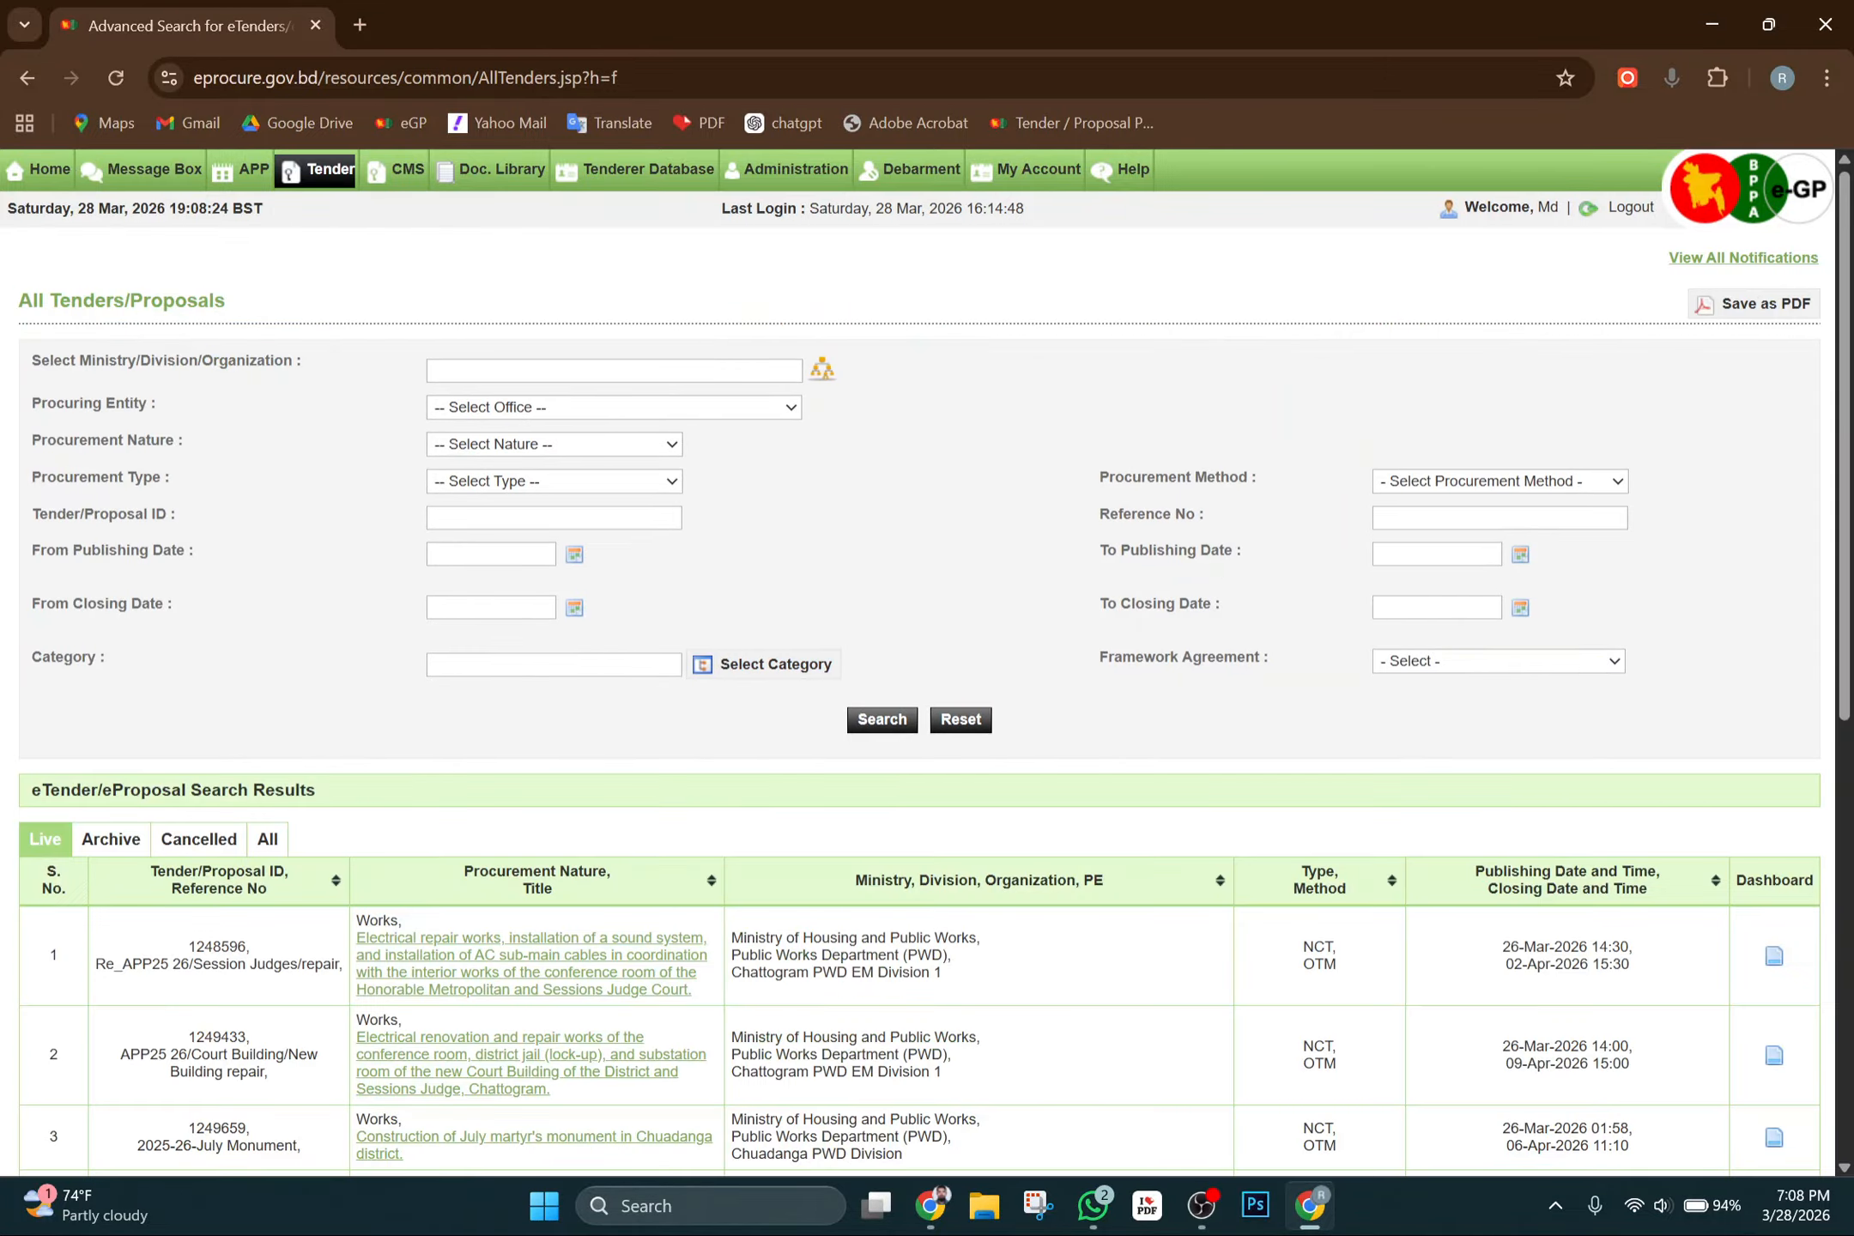
Search the tenders for Tender/Proposal ID 1244282 and open that tender's dashboard
{"action": "left_click", "coordinate": [553, 518]}
{"action": "type", "text": "1244282"}
{"action": "left_click", "coordinate": [883, 721]}
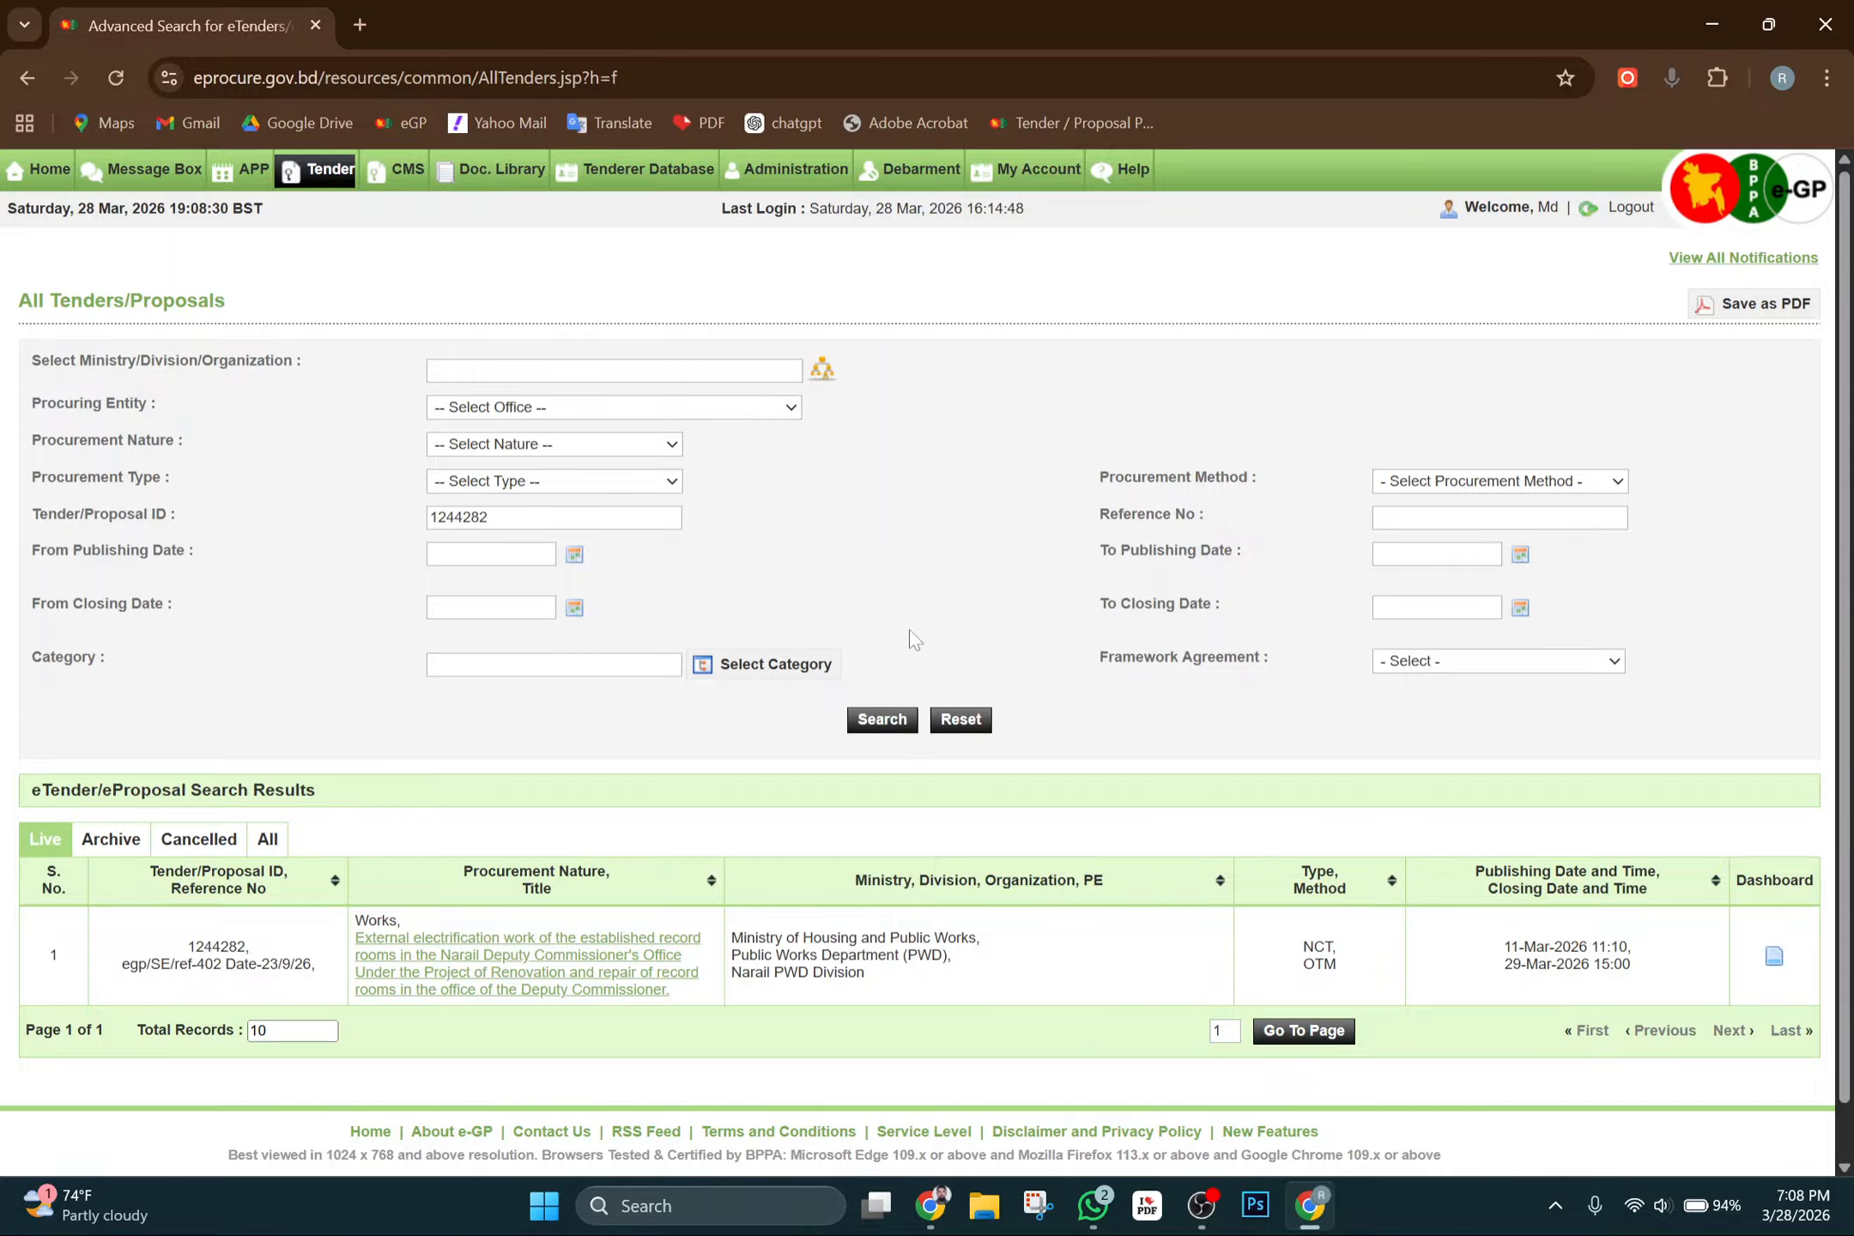
{"action": "scroll", "coordinate": [909, 636], "scroll_direction": "down", "scroll_amount": 1}
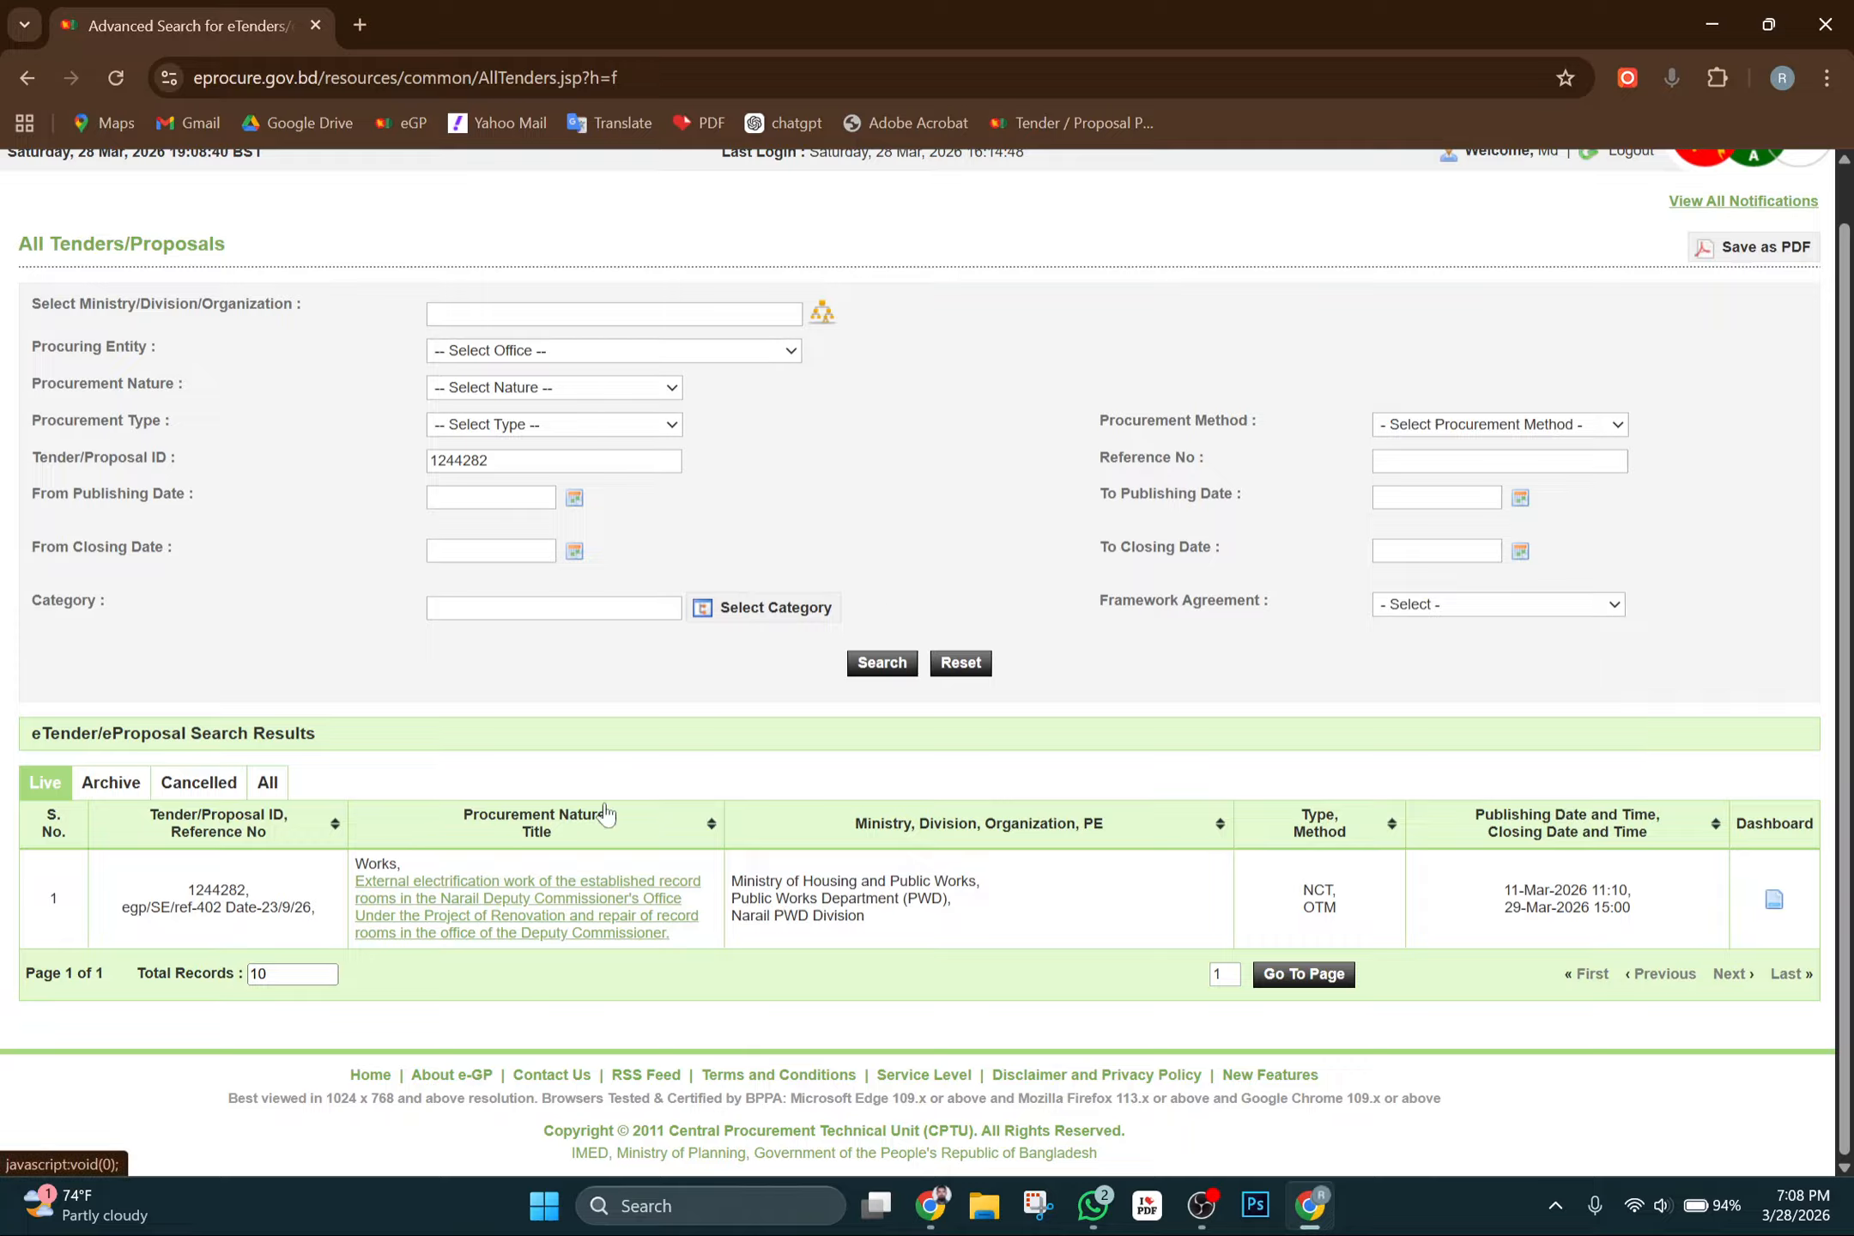
{"action": "left_click", "coordinate": [1773, 903]}
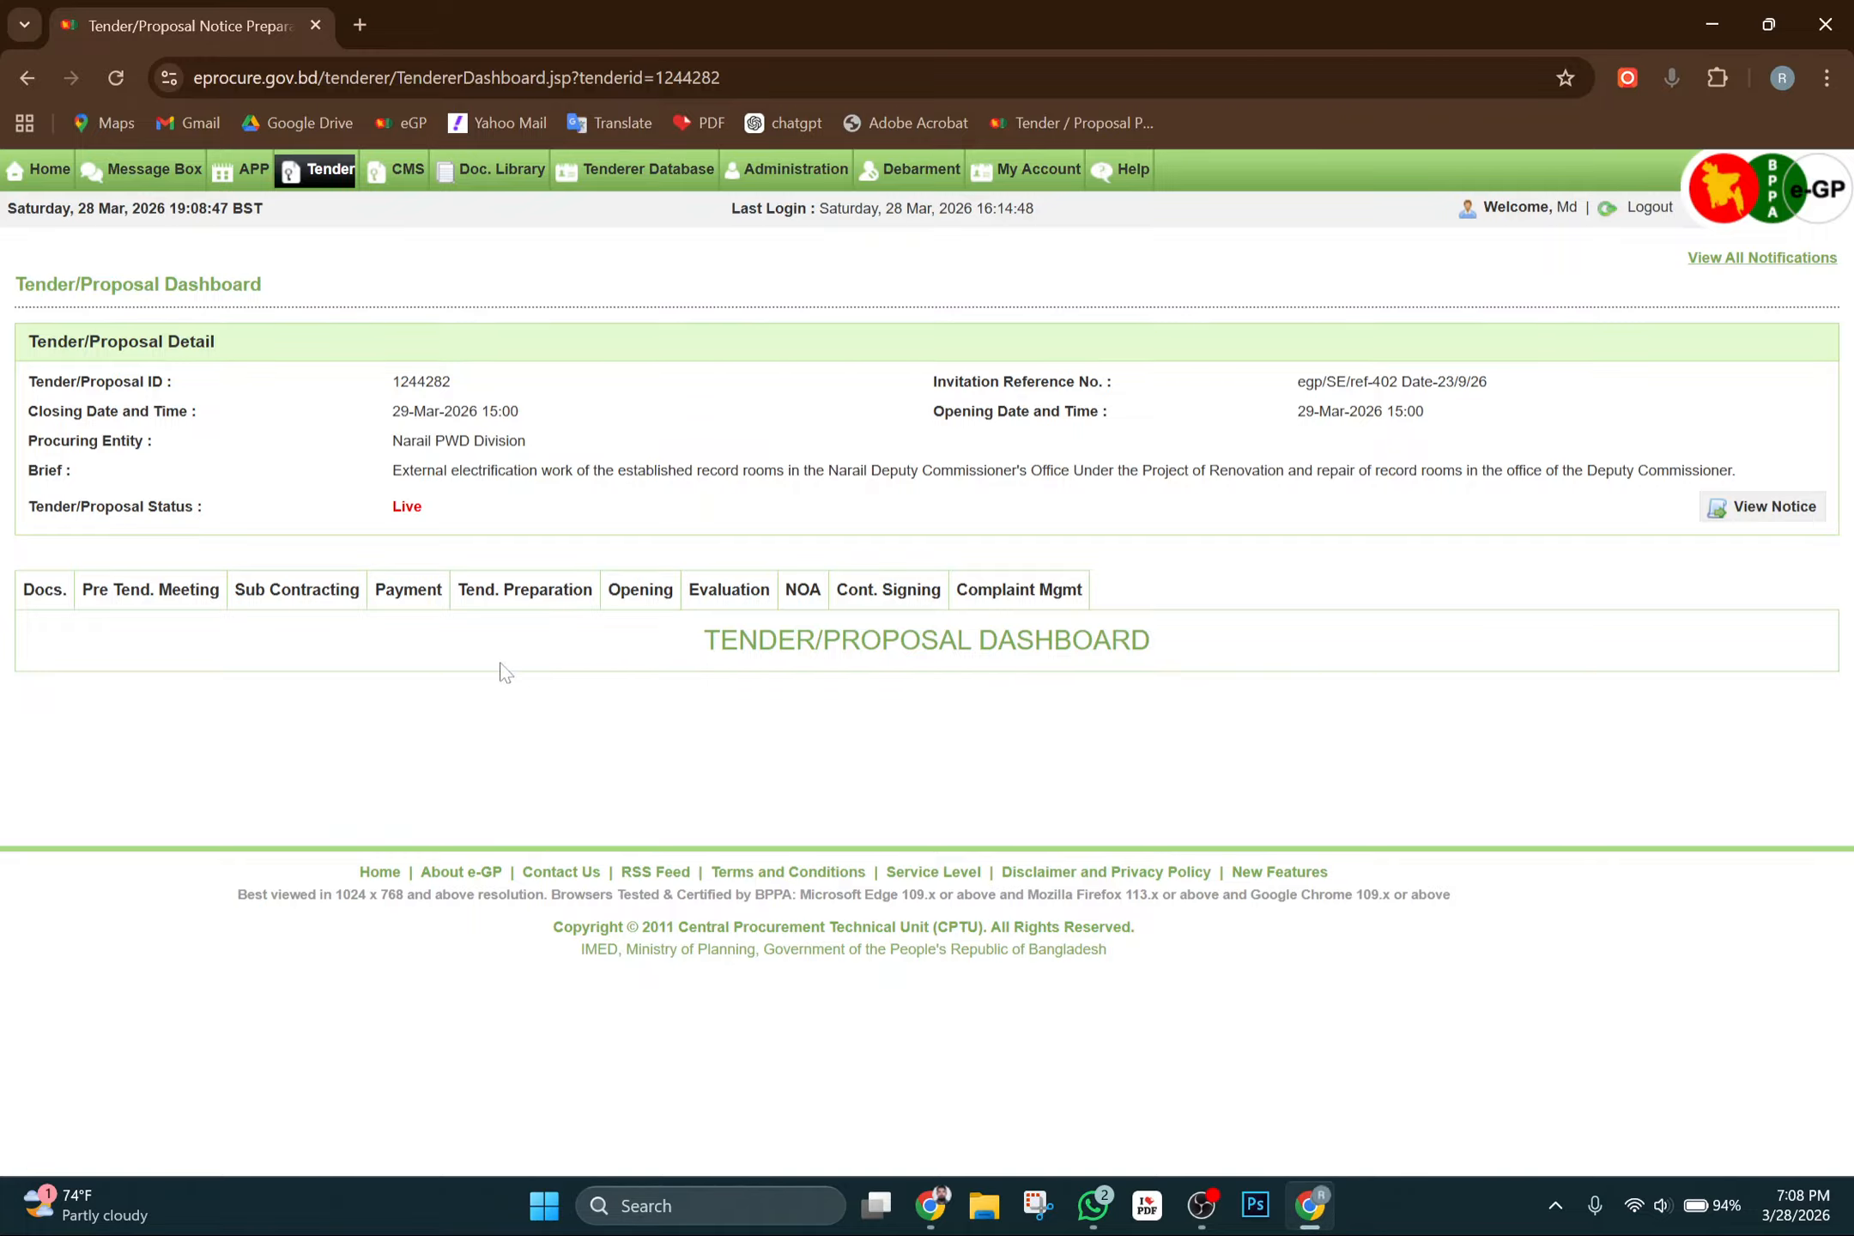
From the tender's documents, open the online document fee payment and submit it with BRAC Bank as the payment type
{"action": "left_click", "coordinate": [46, 592]}
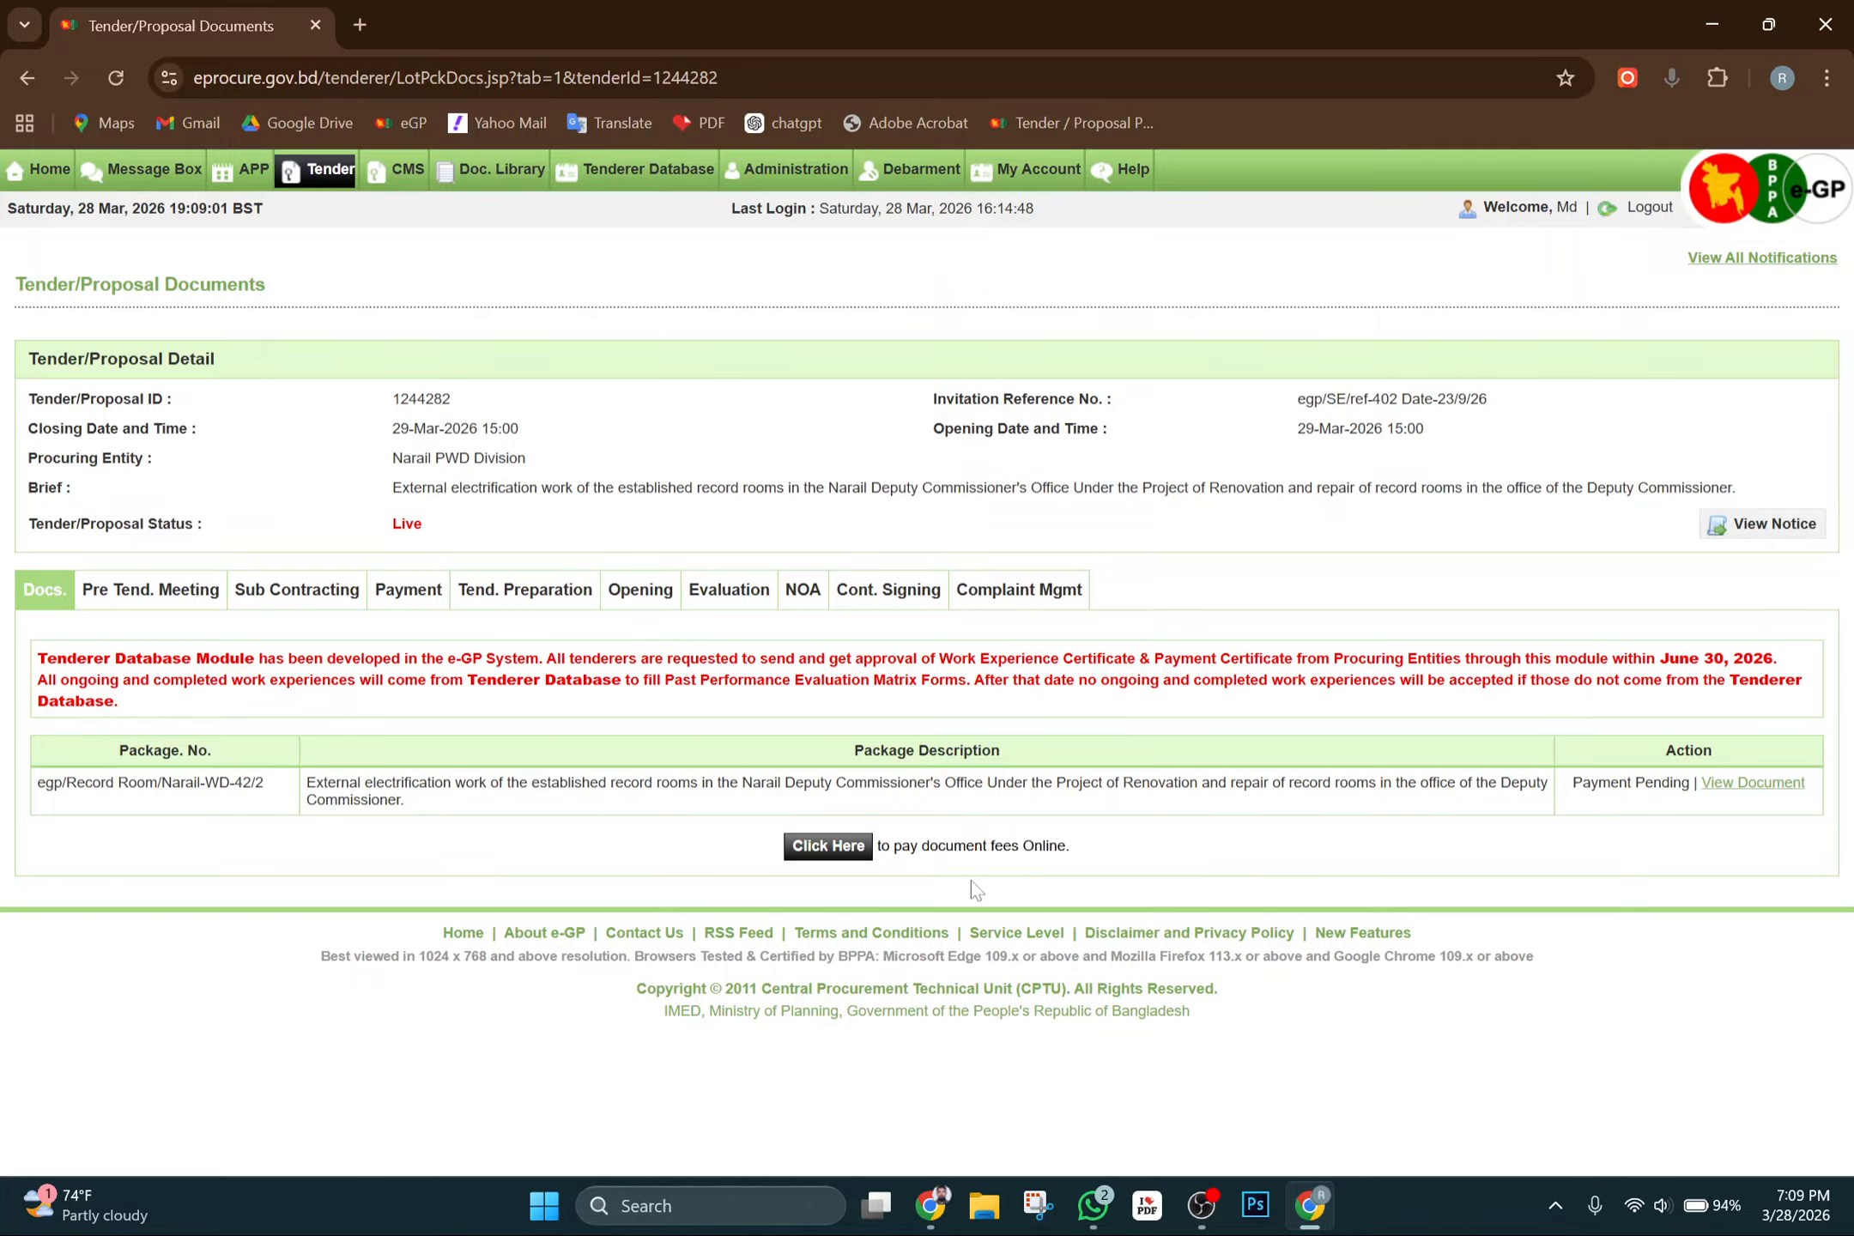
{"action": "left_click", "coordinate": [829, 847]}
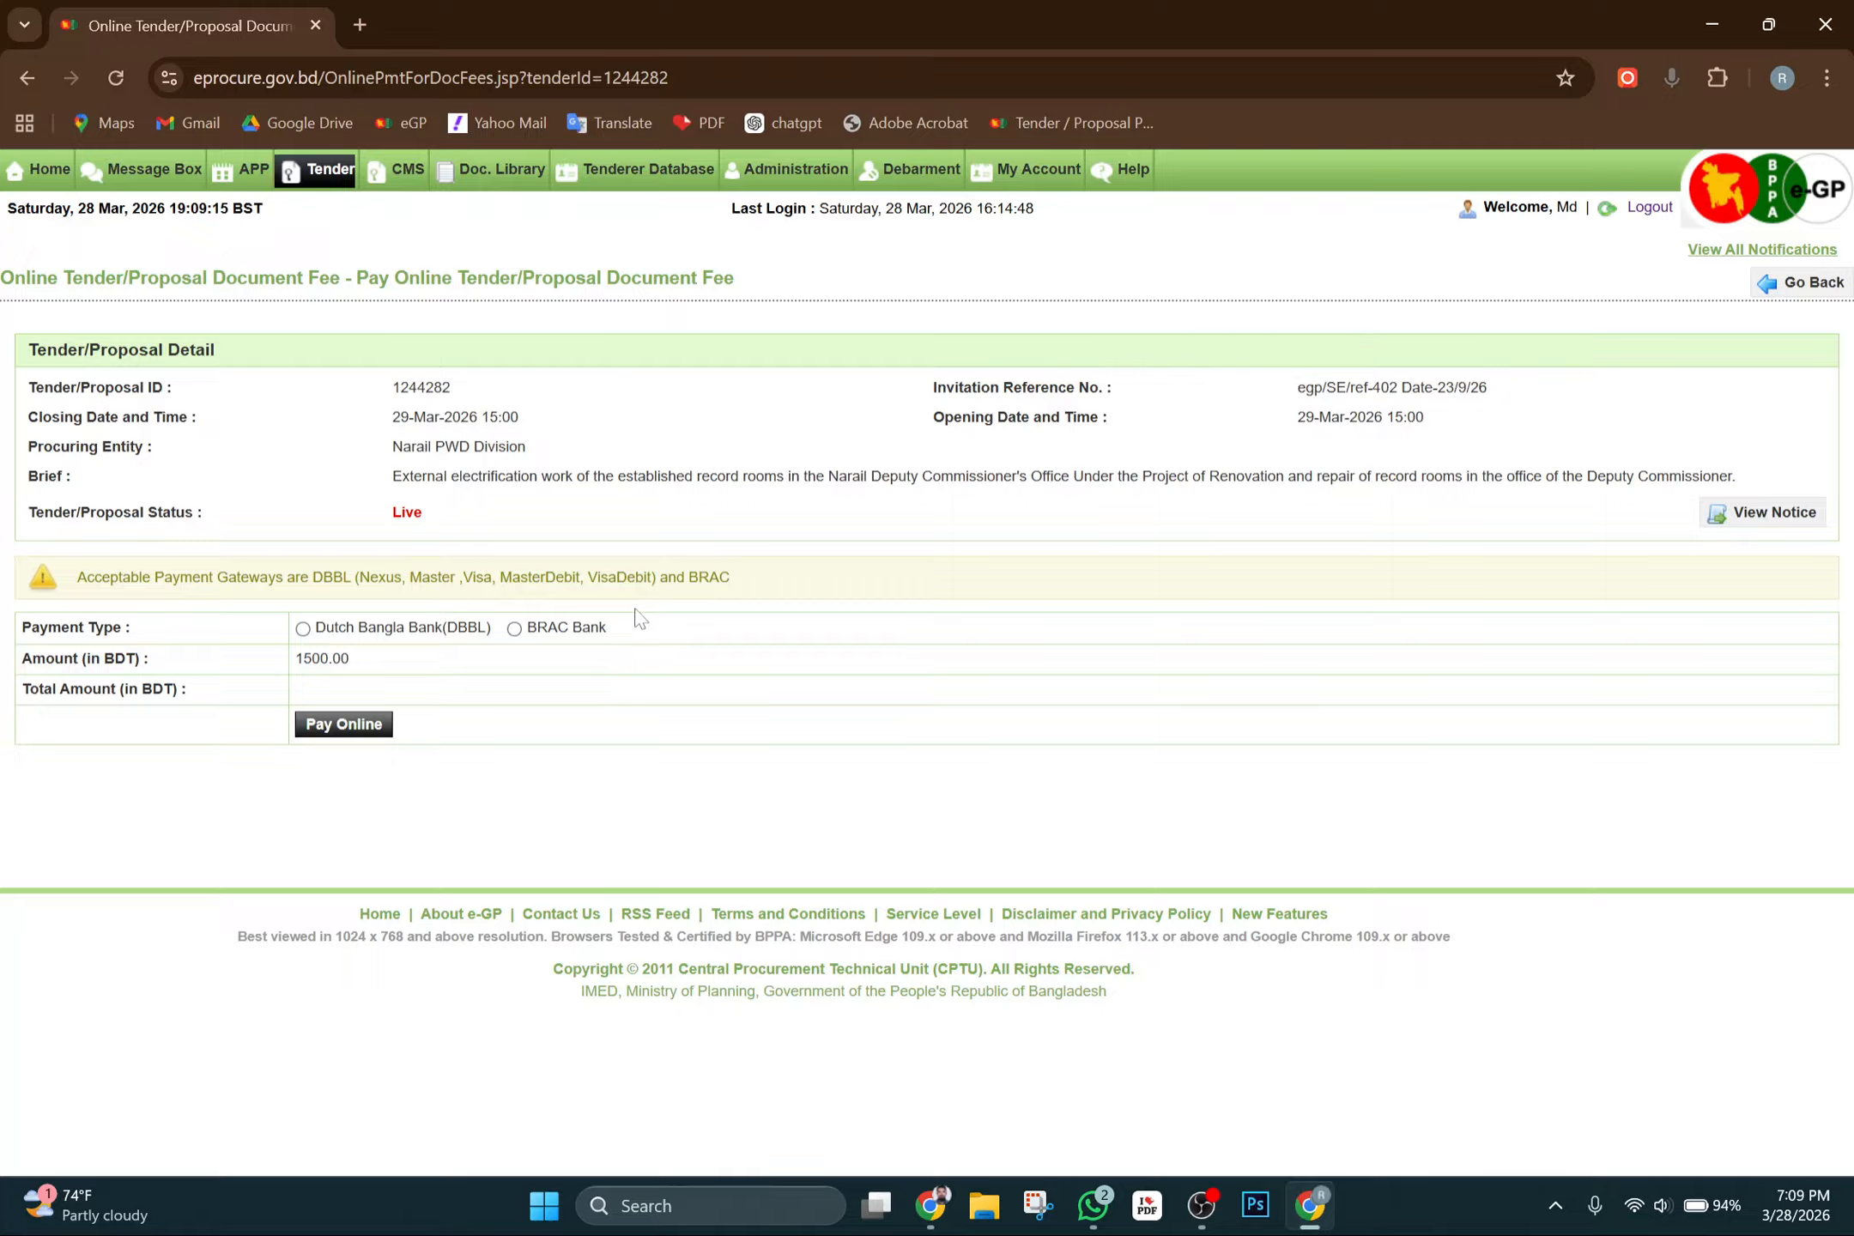
{"action": "left_click", "coordinate": [303, 629]}
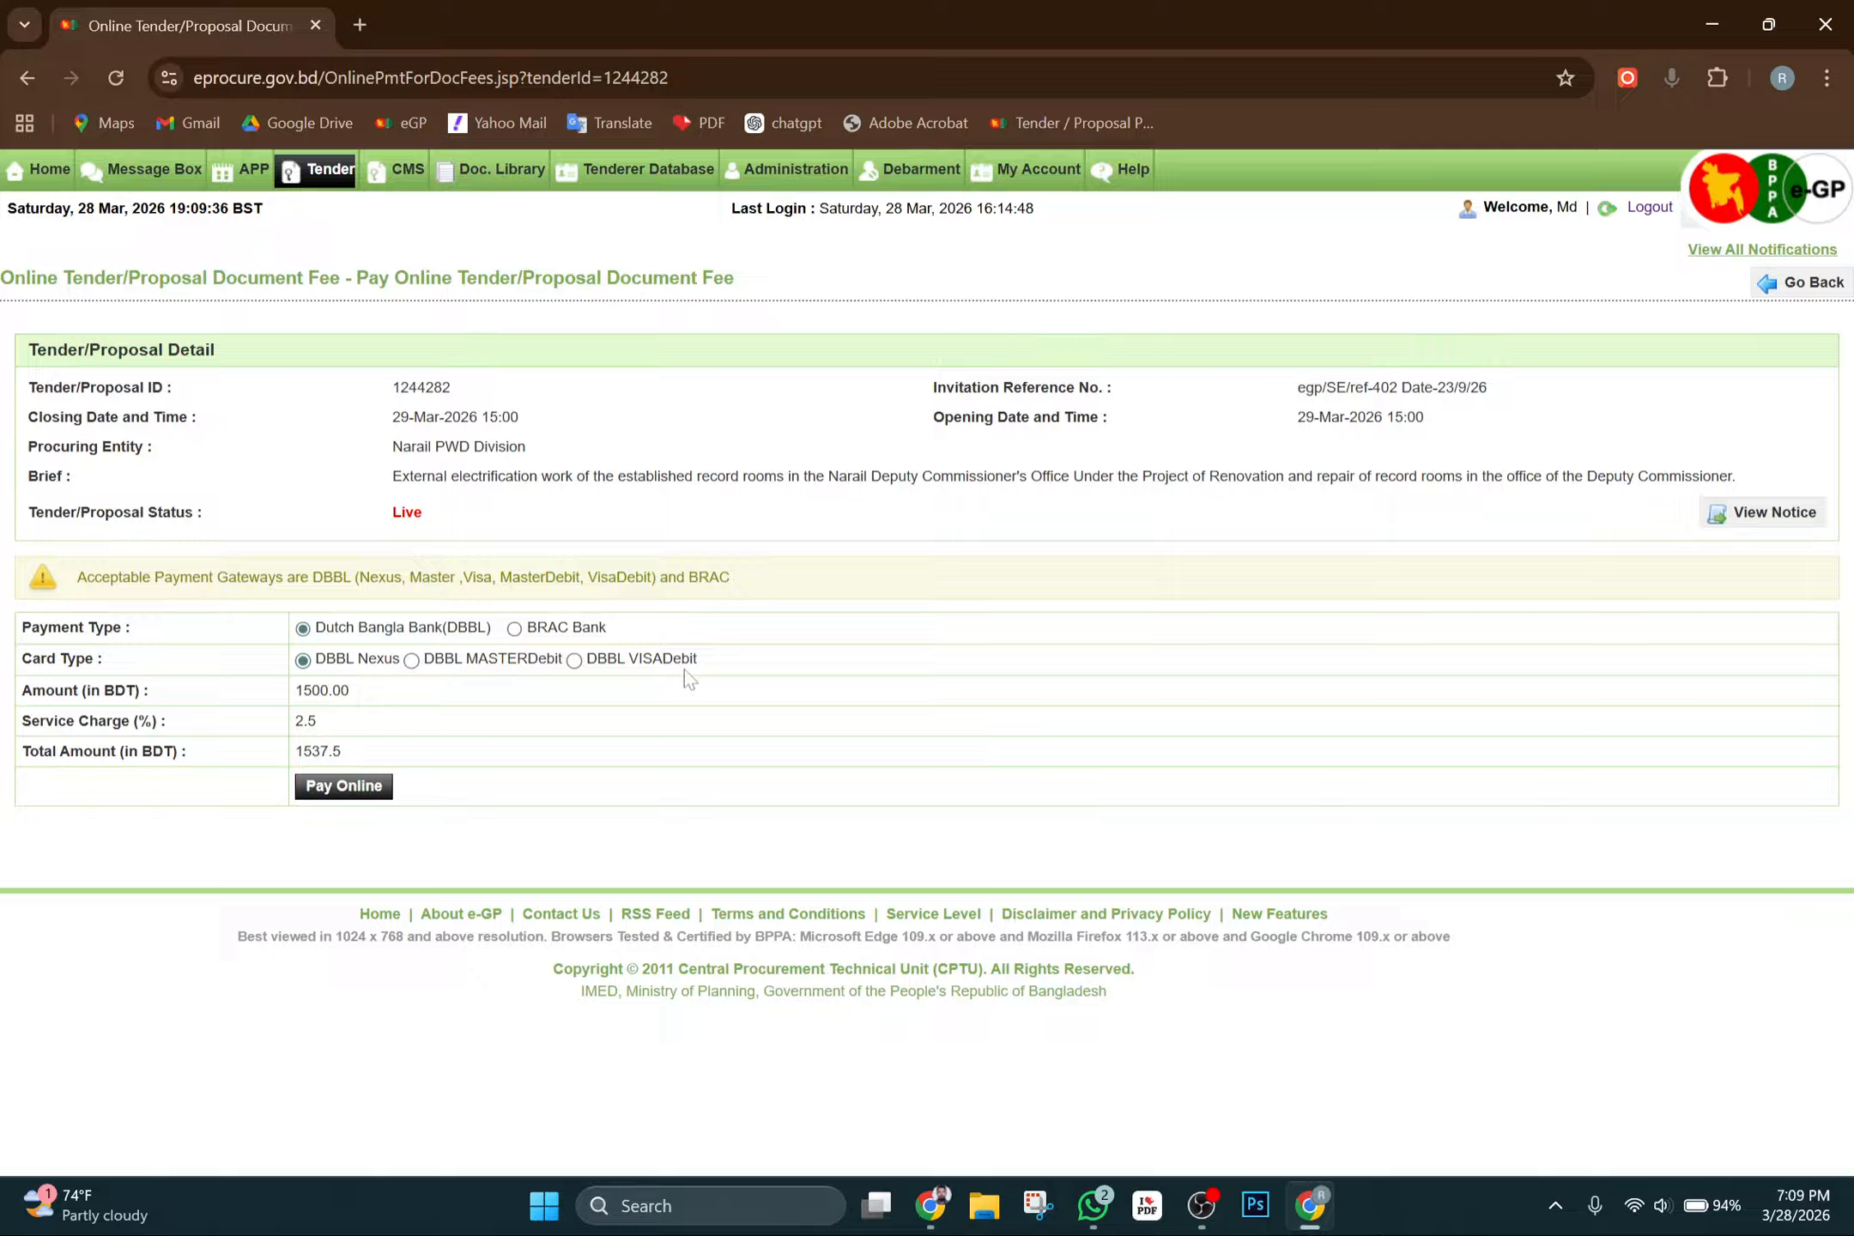
{"action": "left_click", "coordinate": [514, 630]}
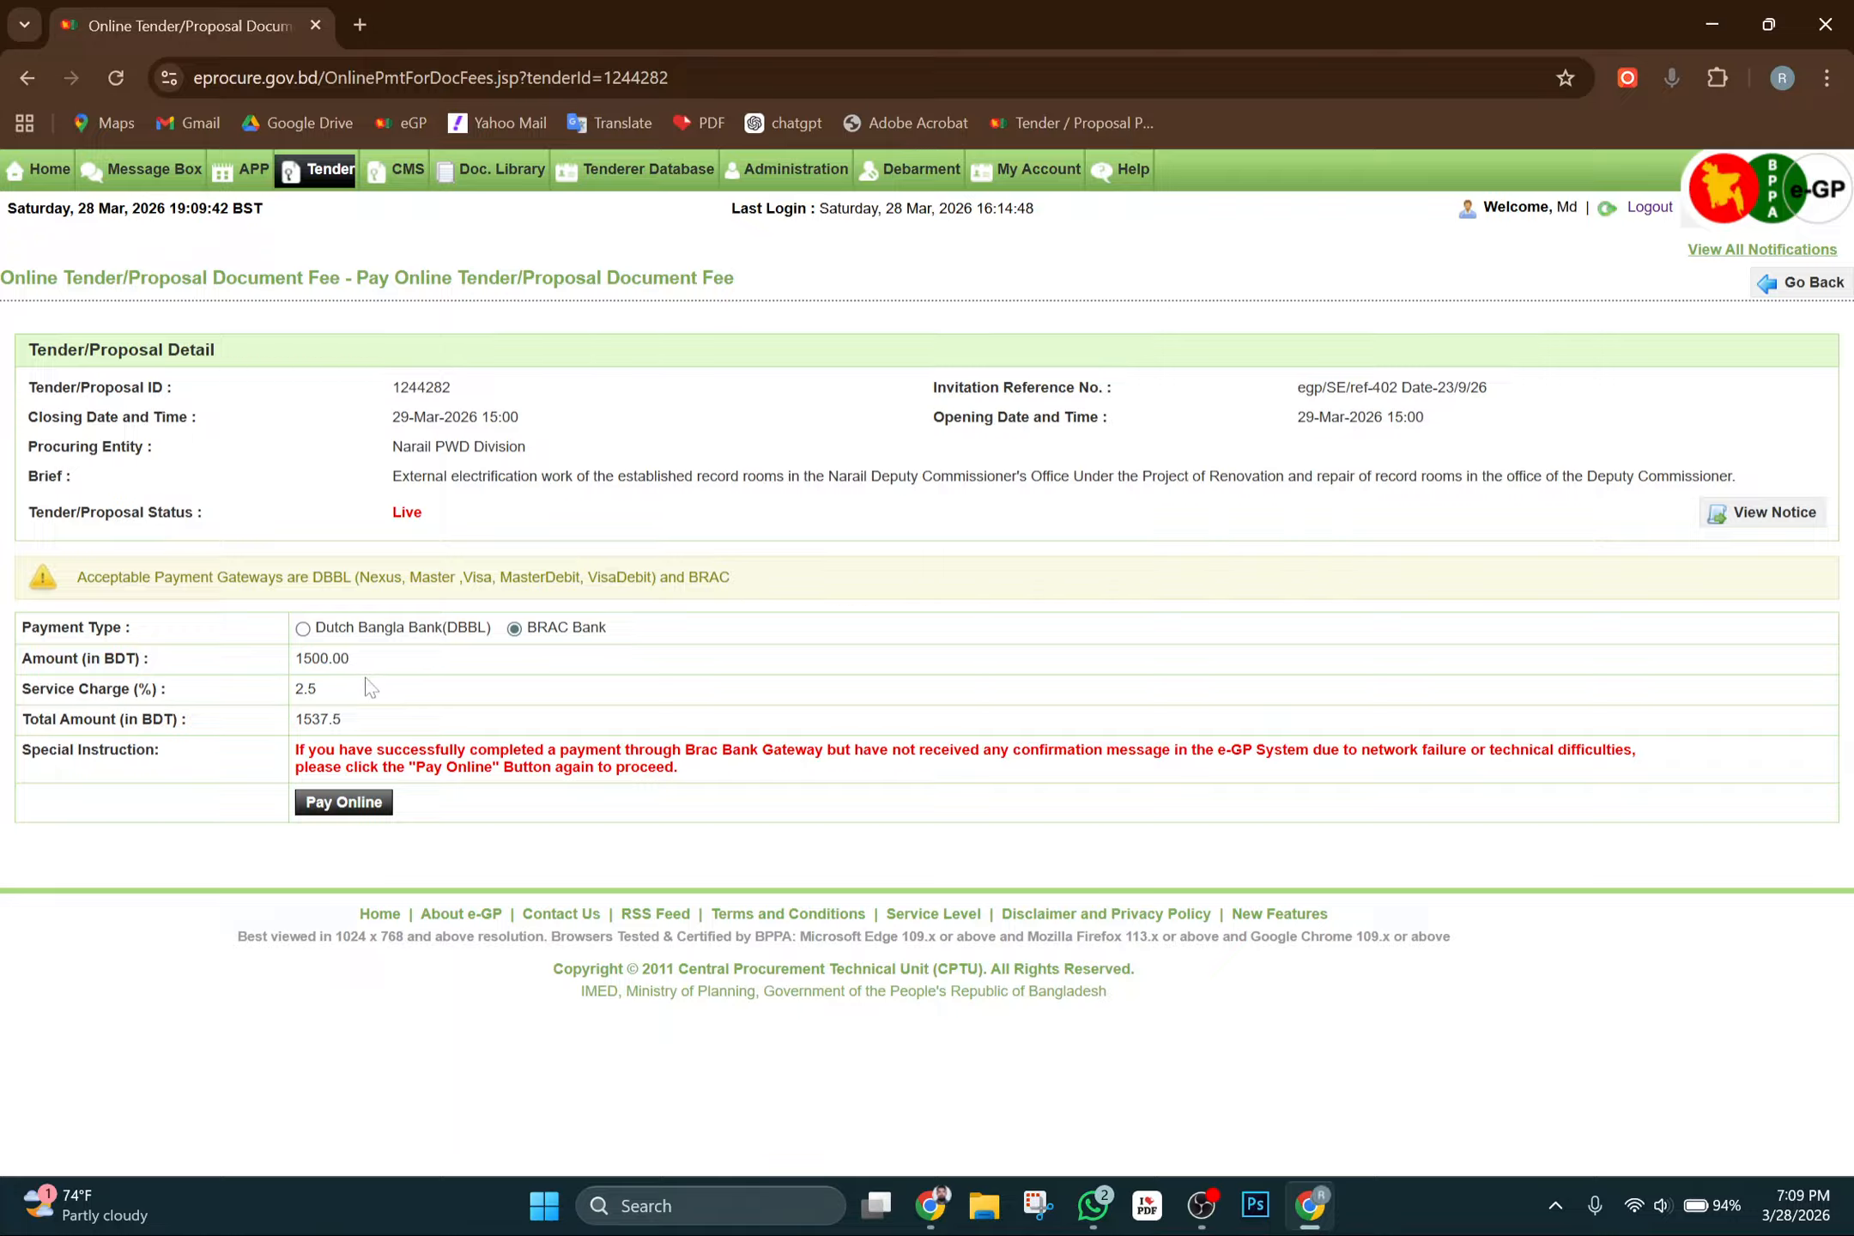
{"action": "left_click", "coordinate": [303, 631]}
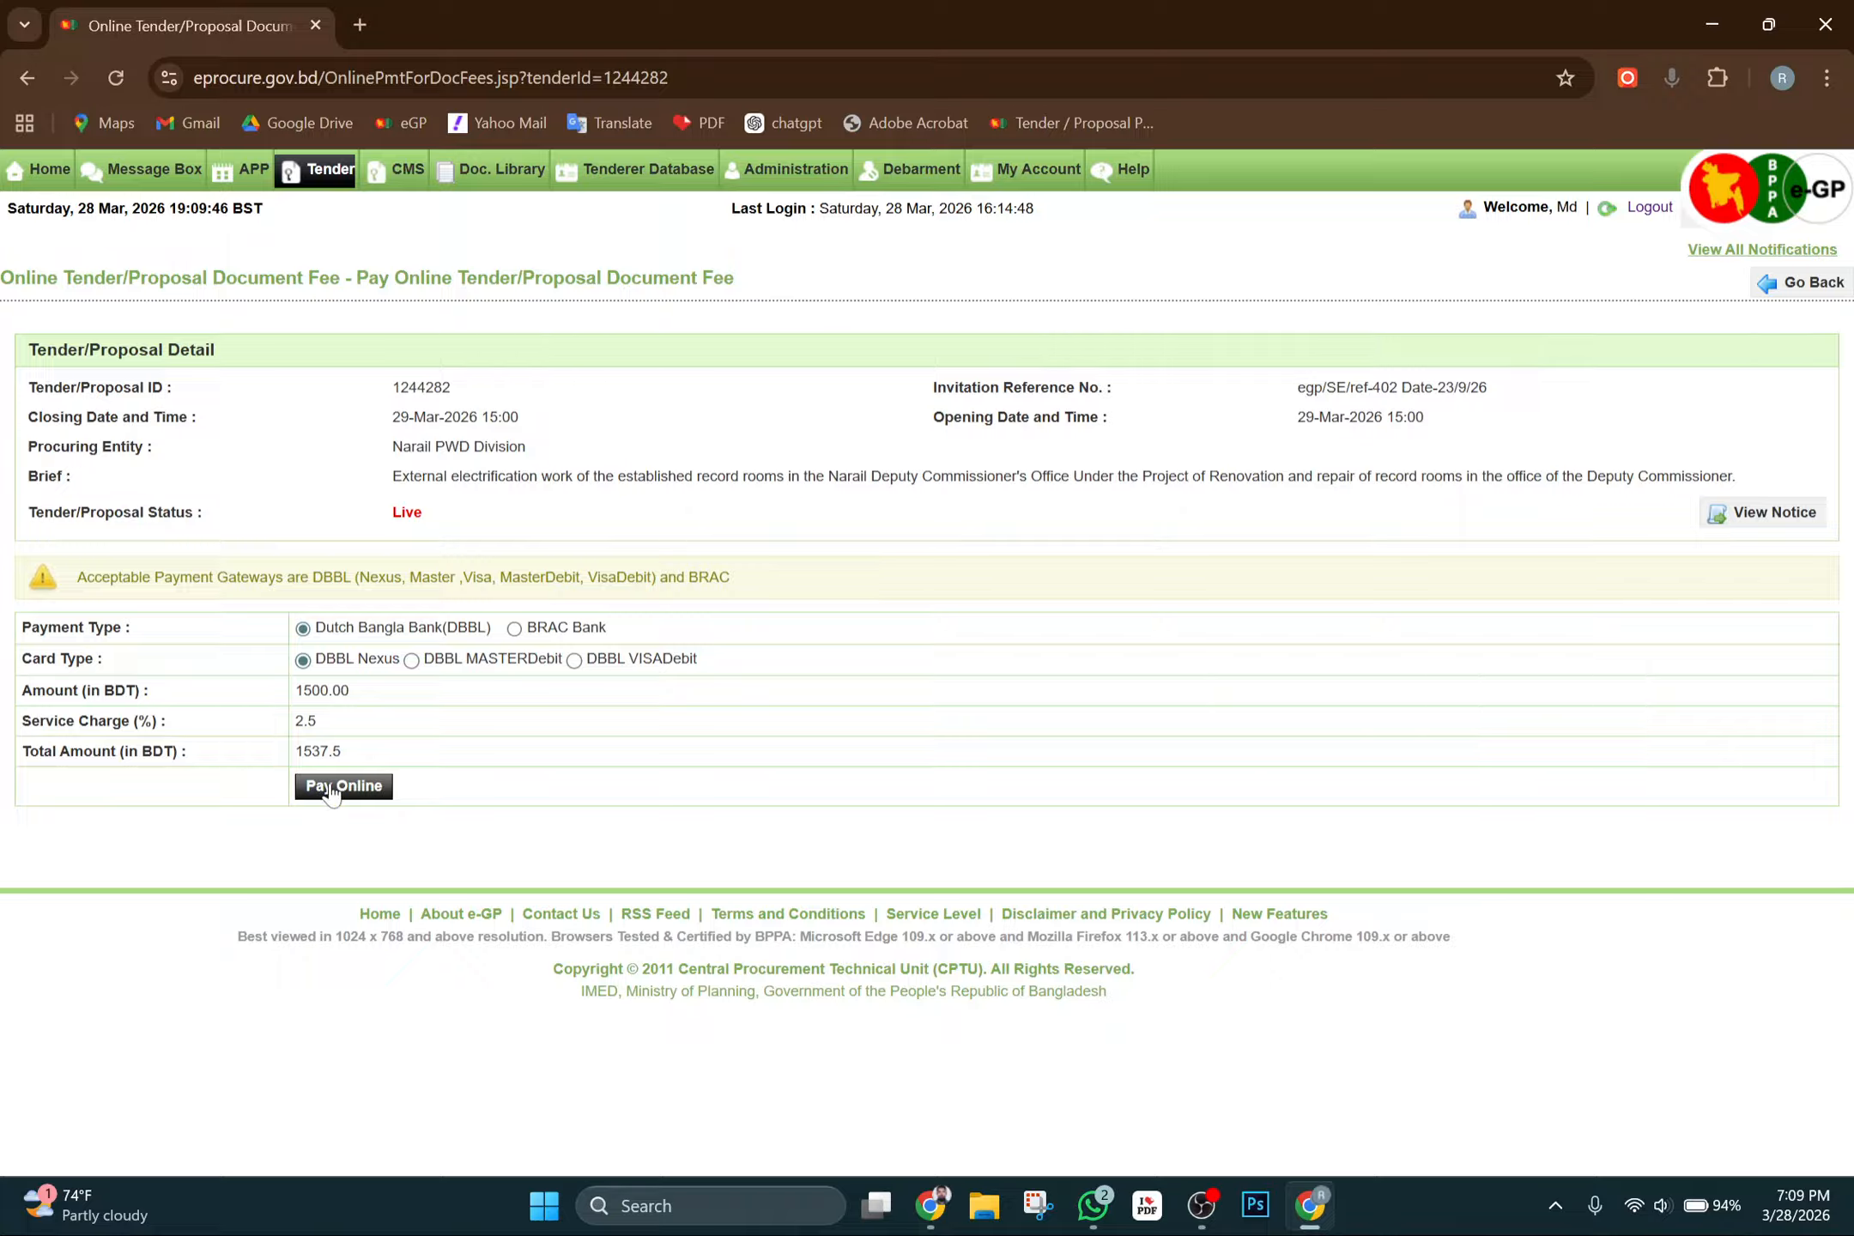
{"action": "left_click", "coordinate": [514, 629]}
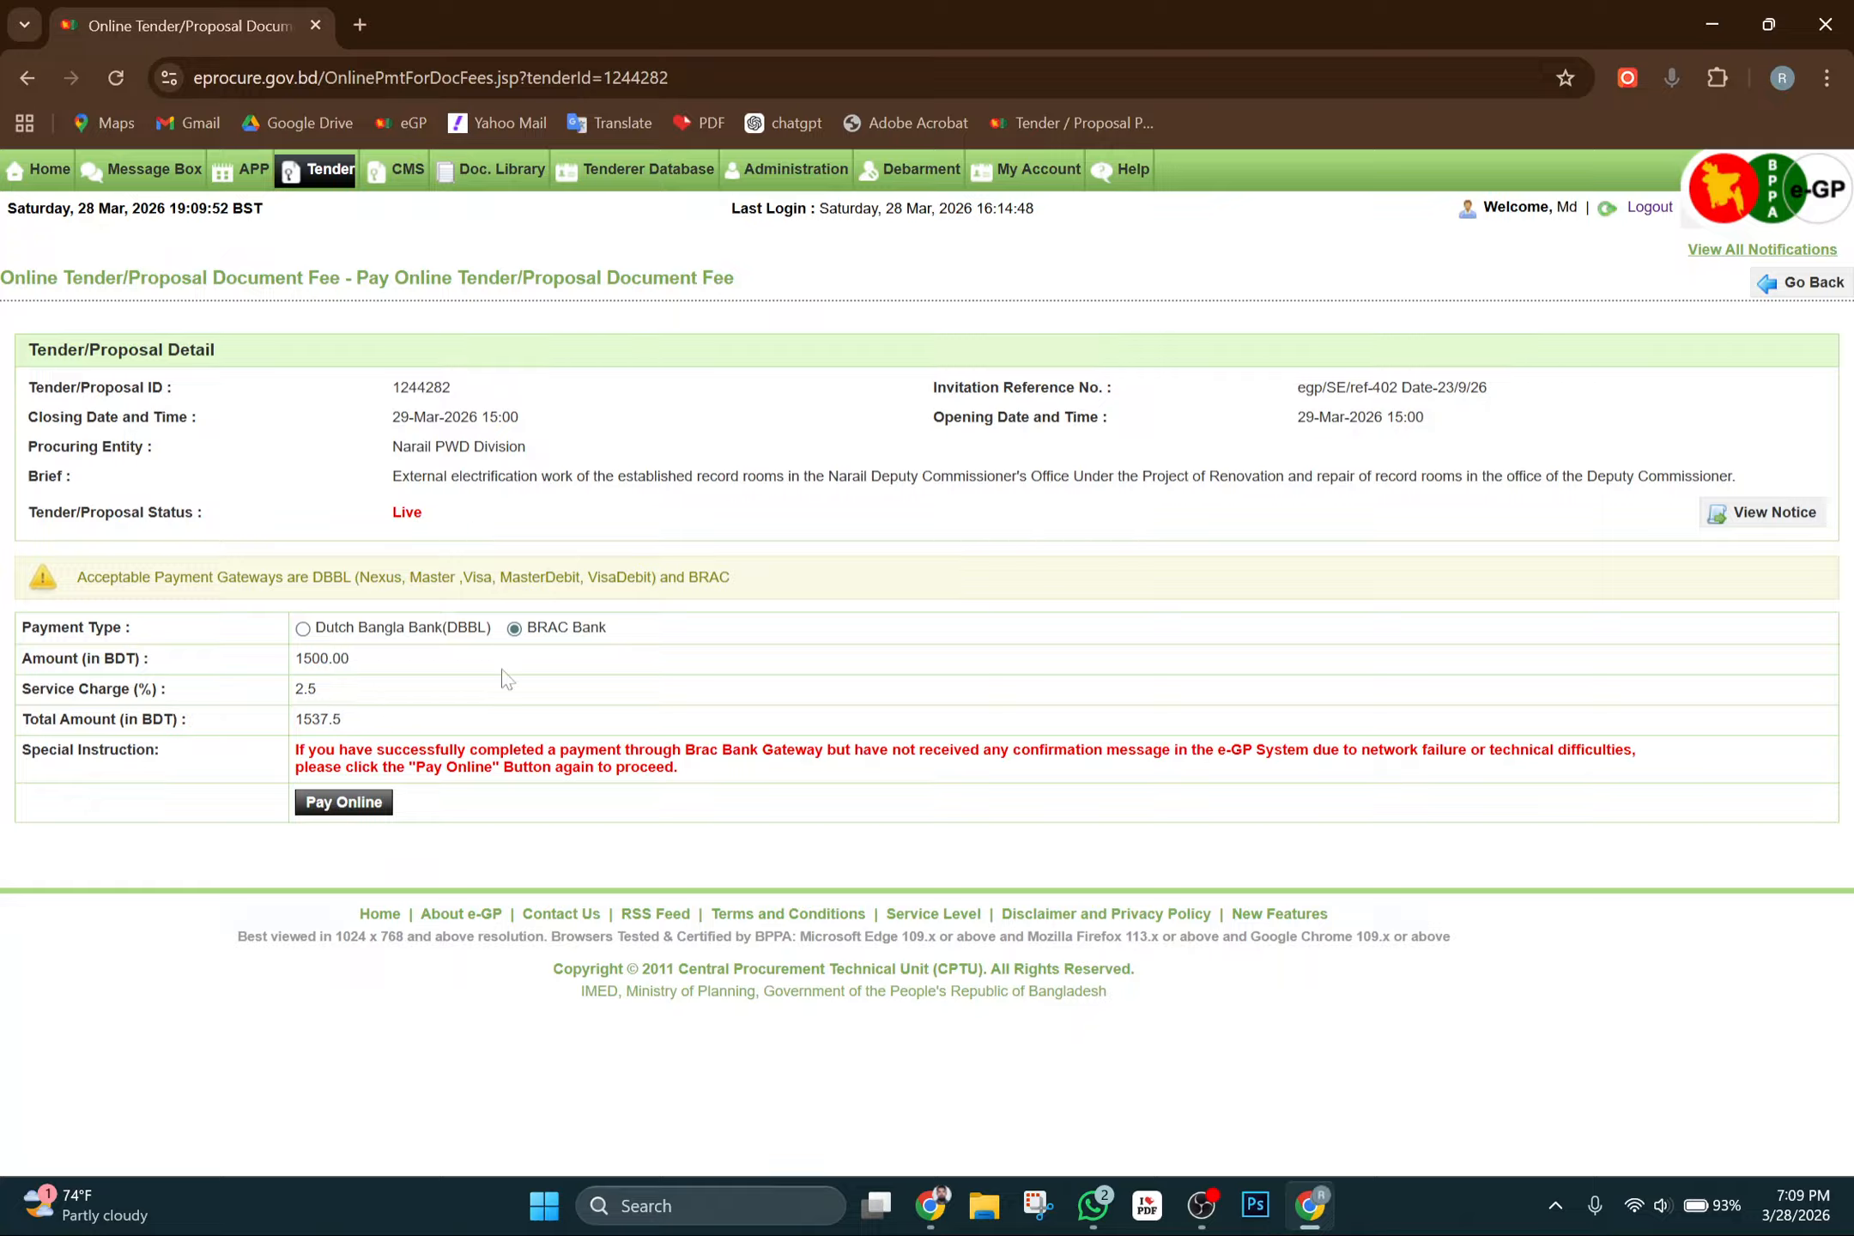
{"action": "left_click", "coordinate": [347, 809]}
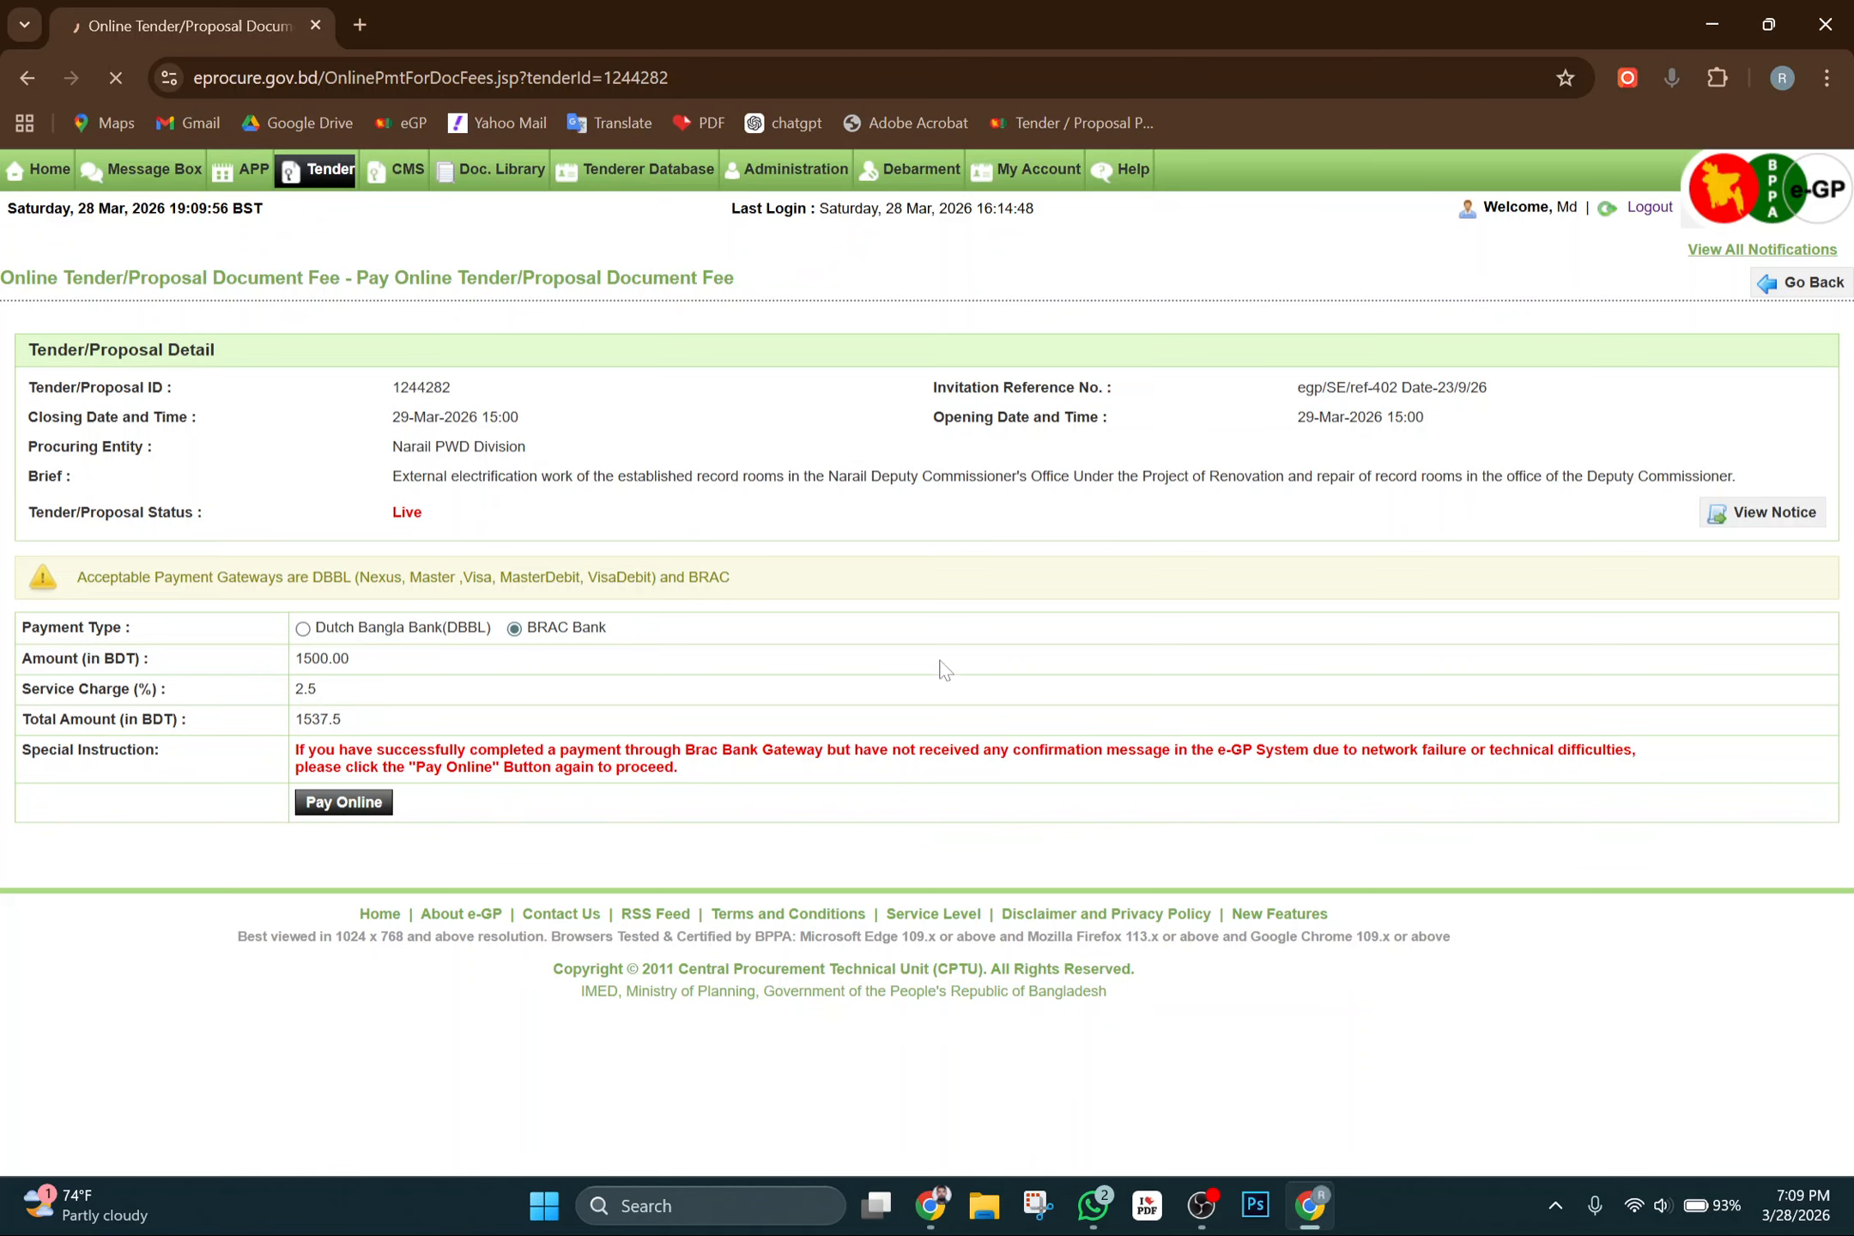
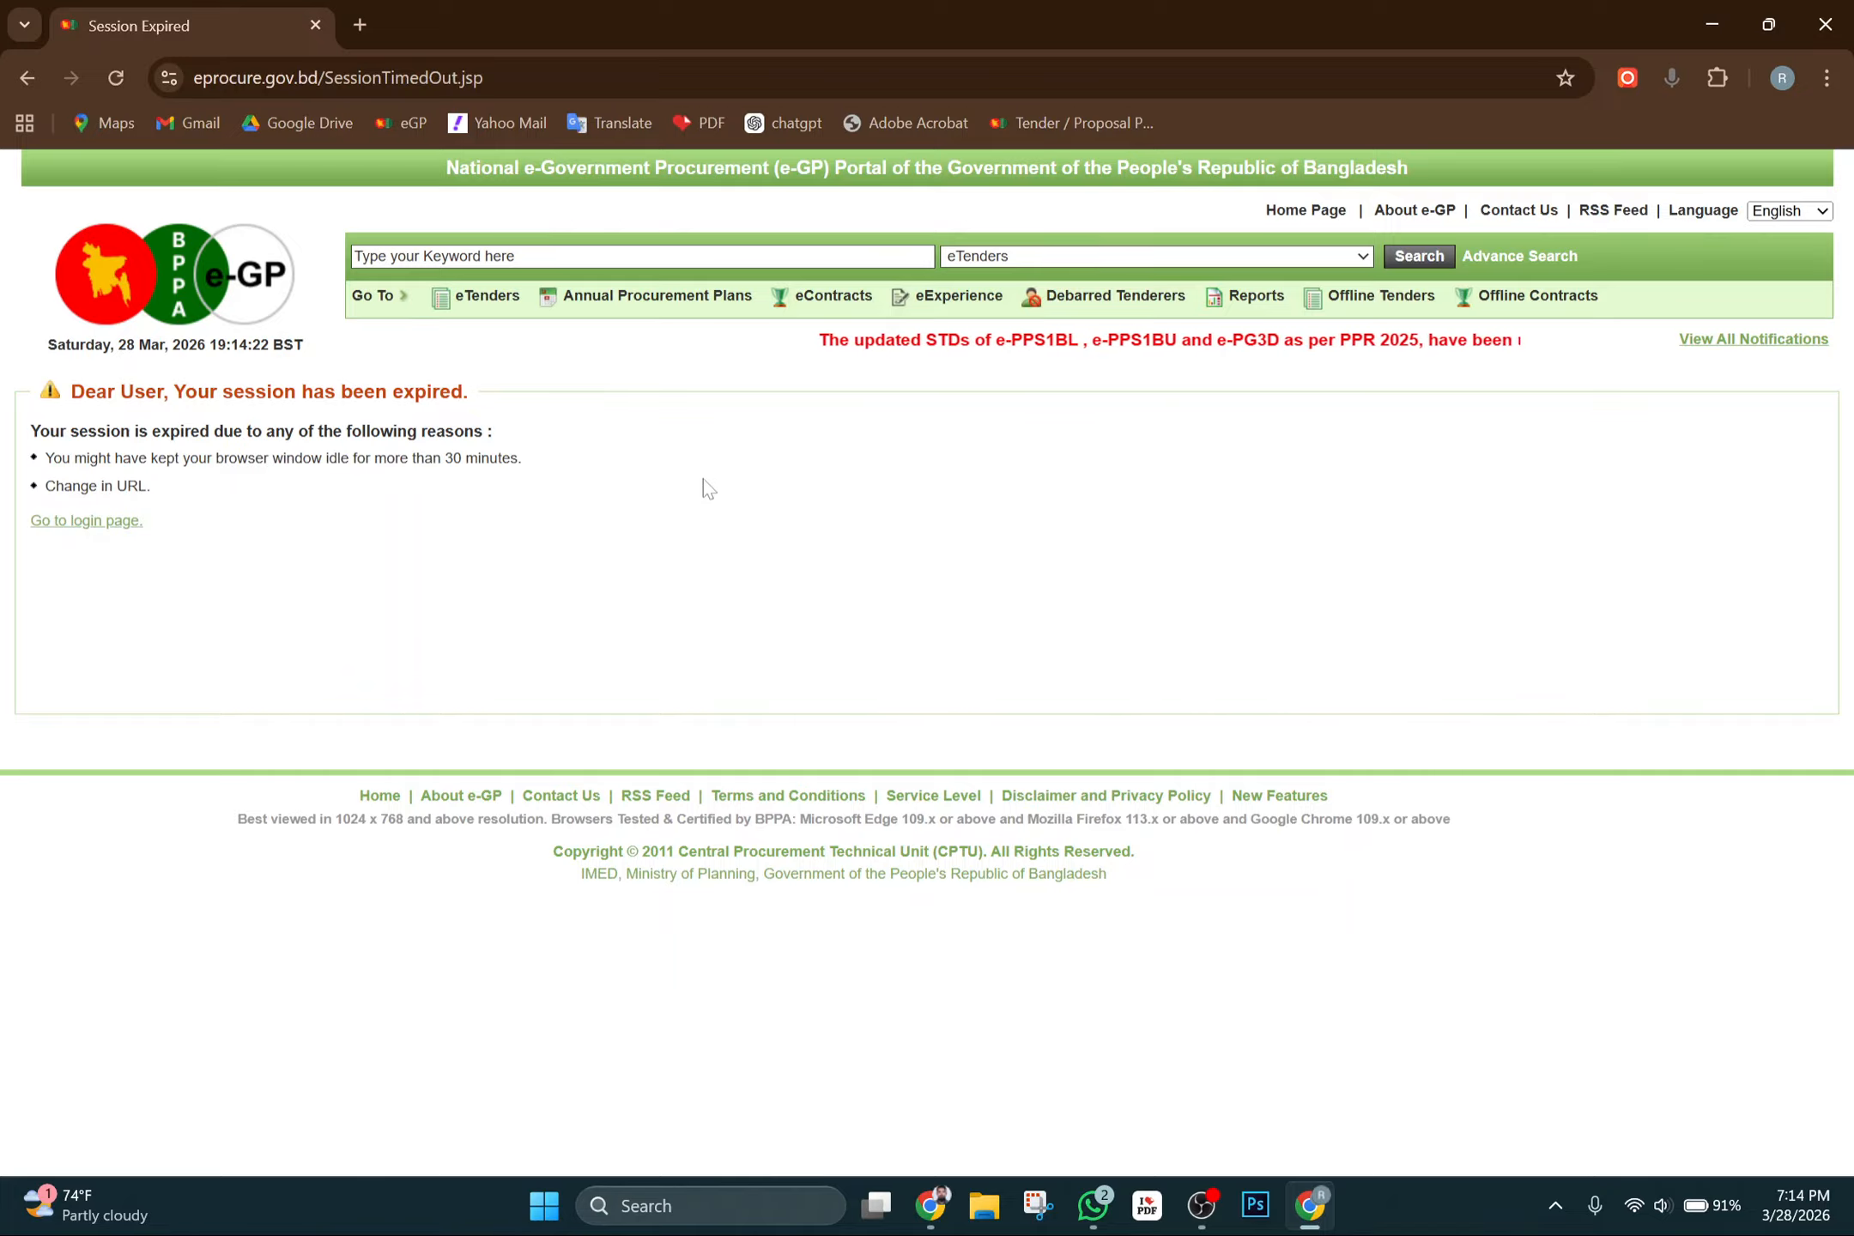
Return to the login page, sign in with the saved e-mail ID and password, and dismiss the Tenderer Database notice
{"action": "left_click", "coordinate": [106, 538]}
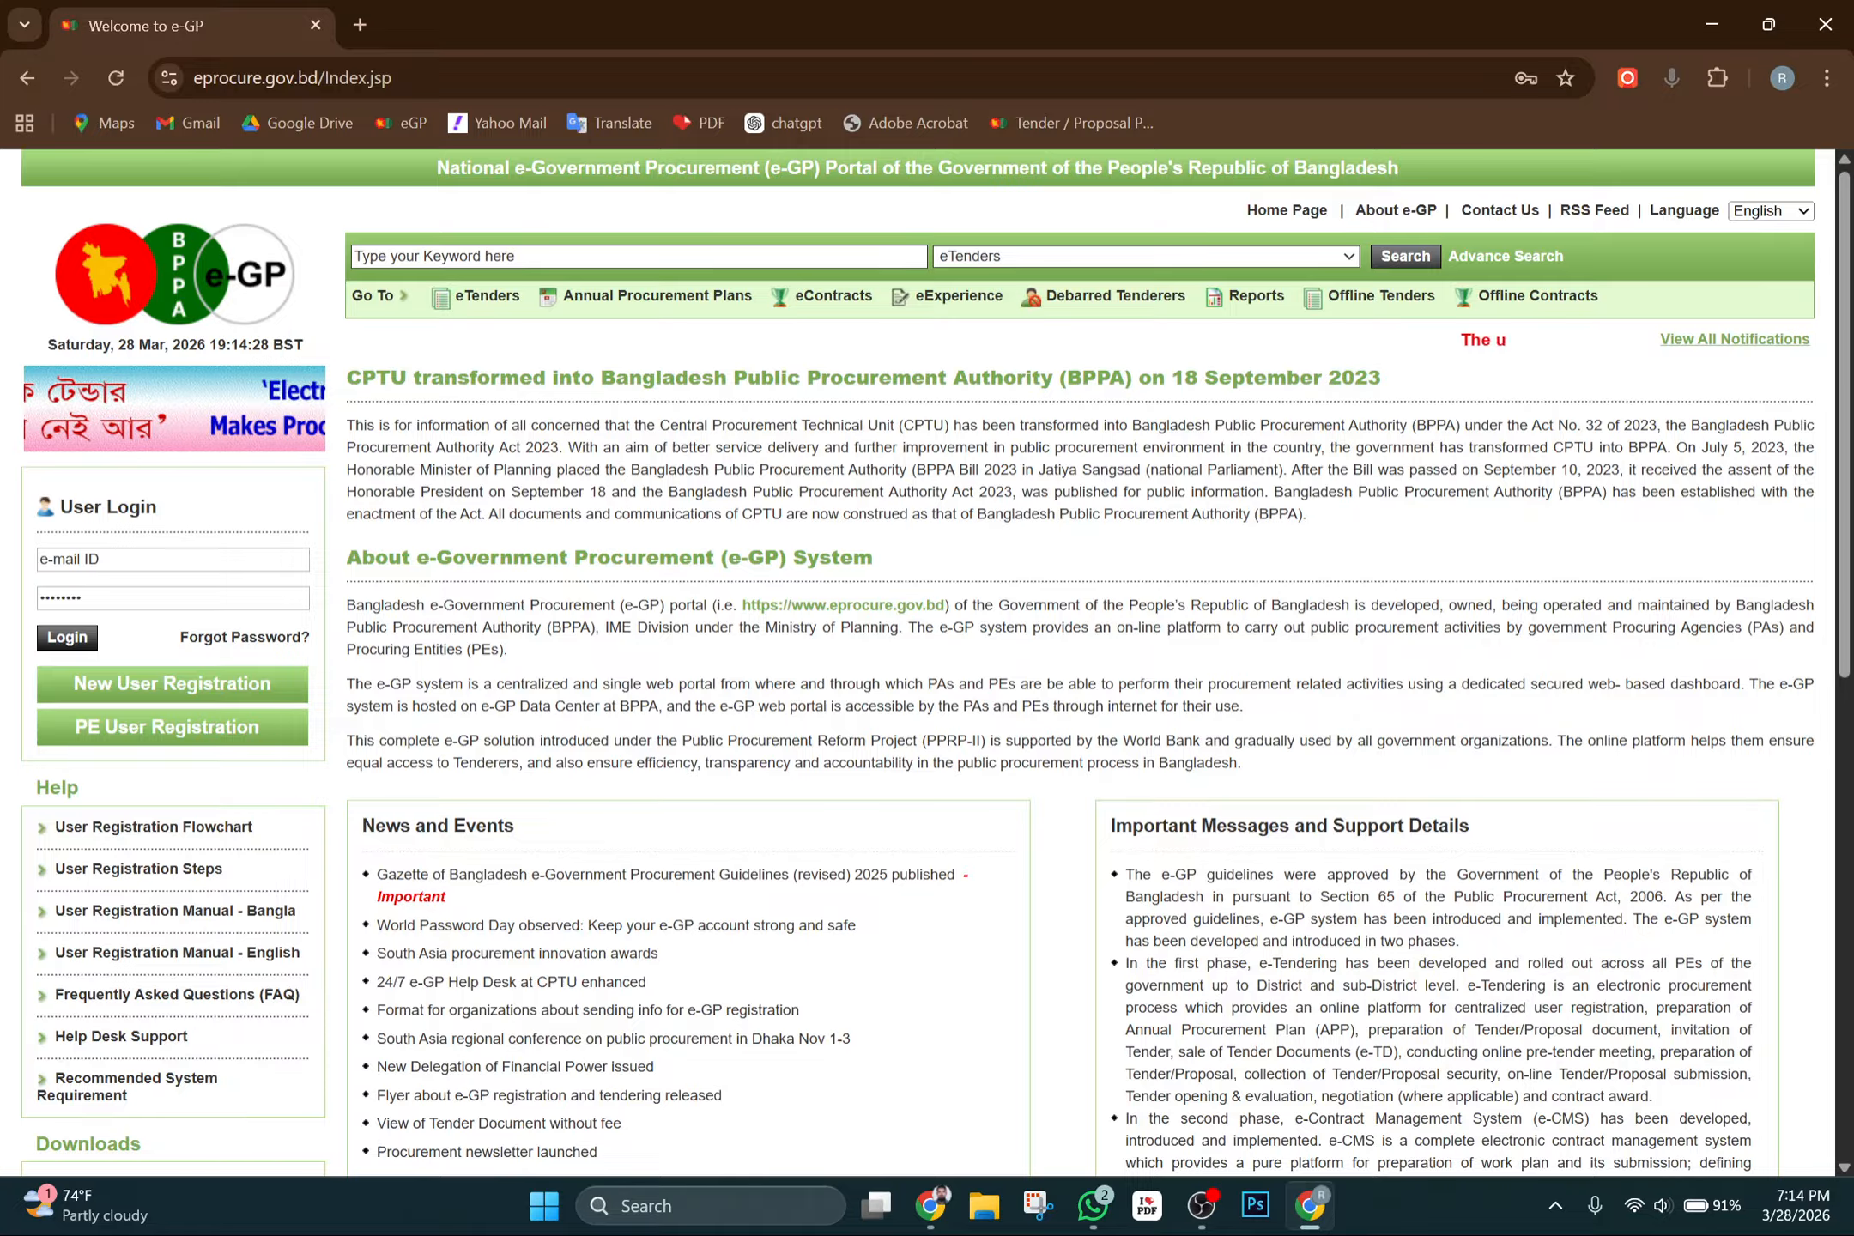
{"action": "left_click", "coordinate": [149, 558]}
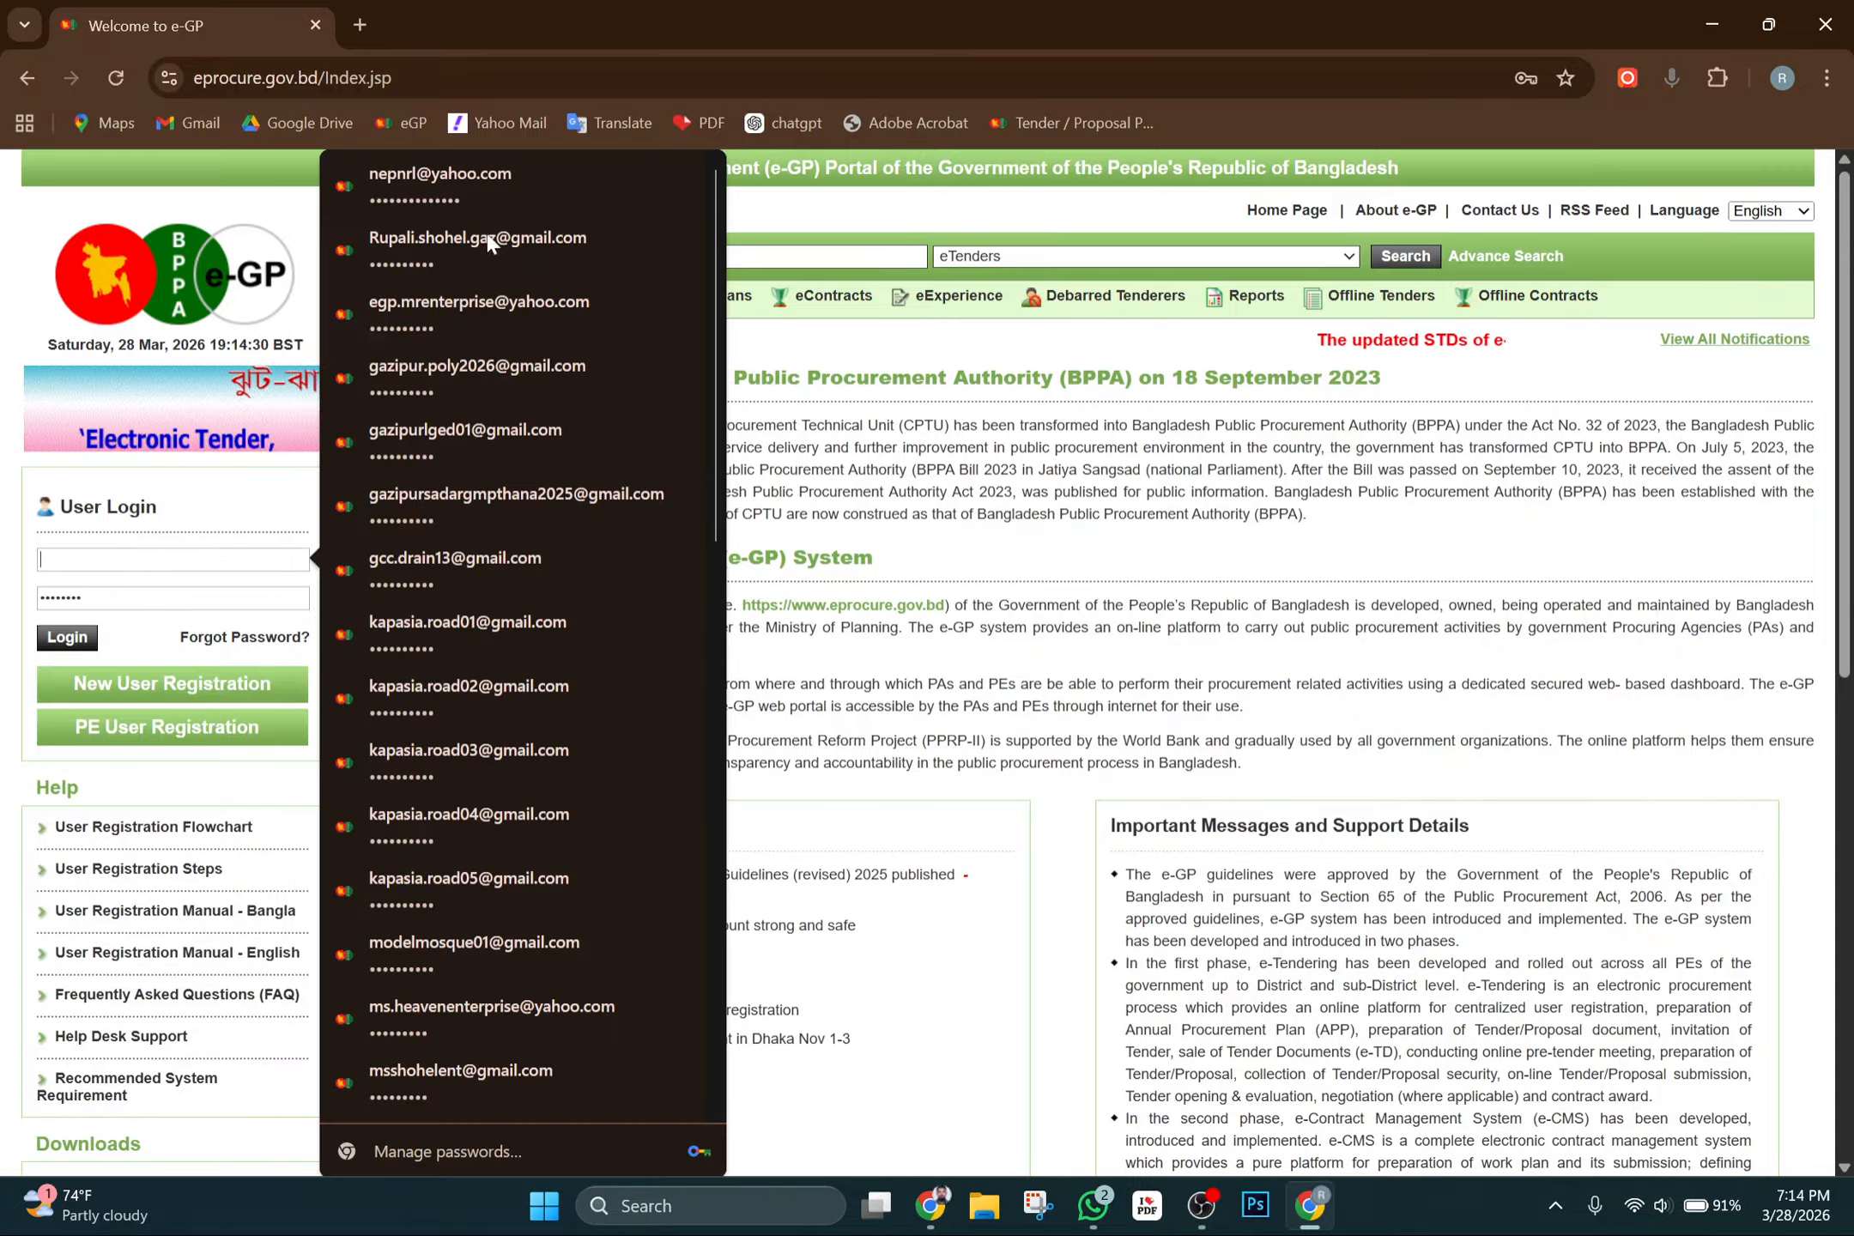
{"action": "left_click", "coordinate": [526, 201]}
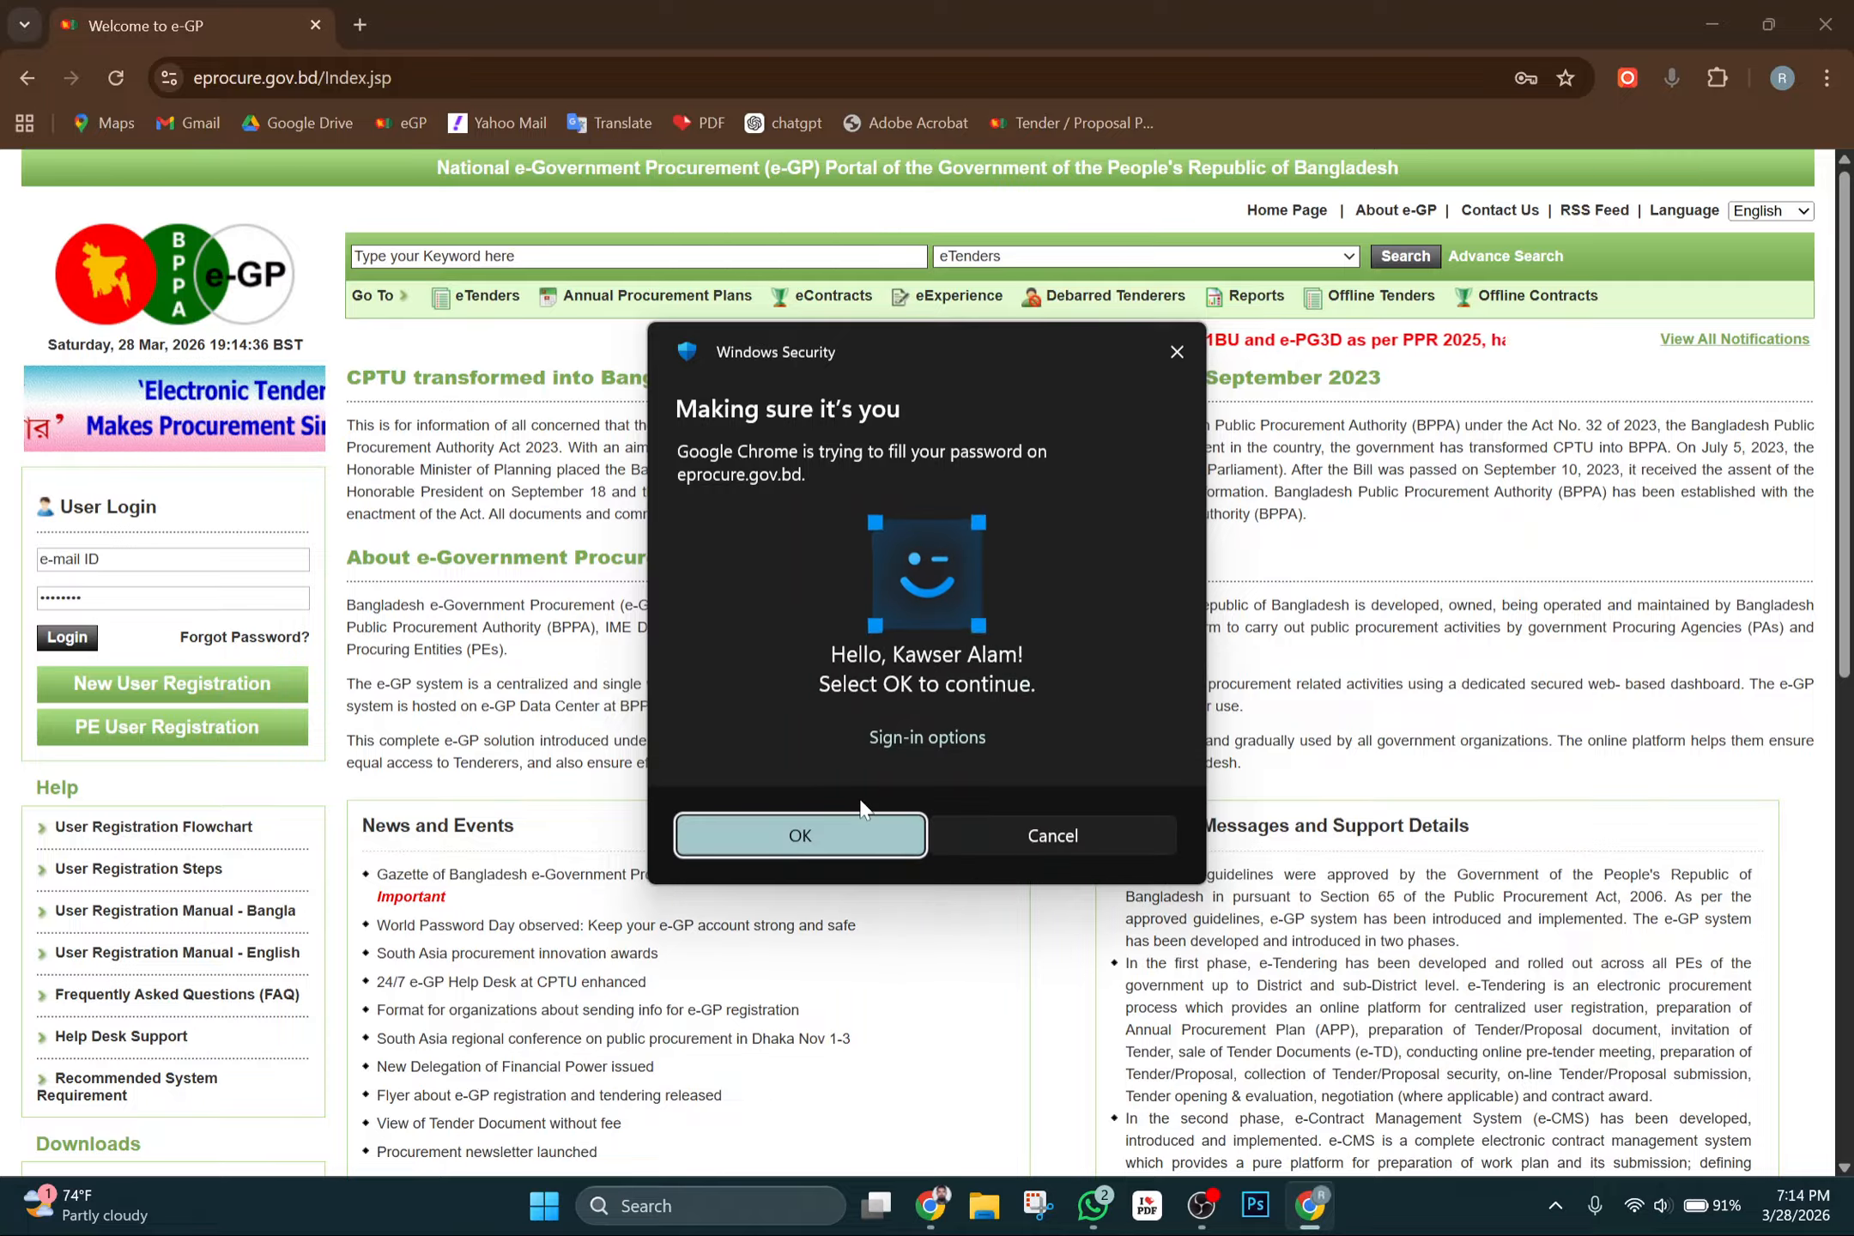
{"action": "left_click", "coordinate": [844, 820]}
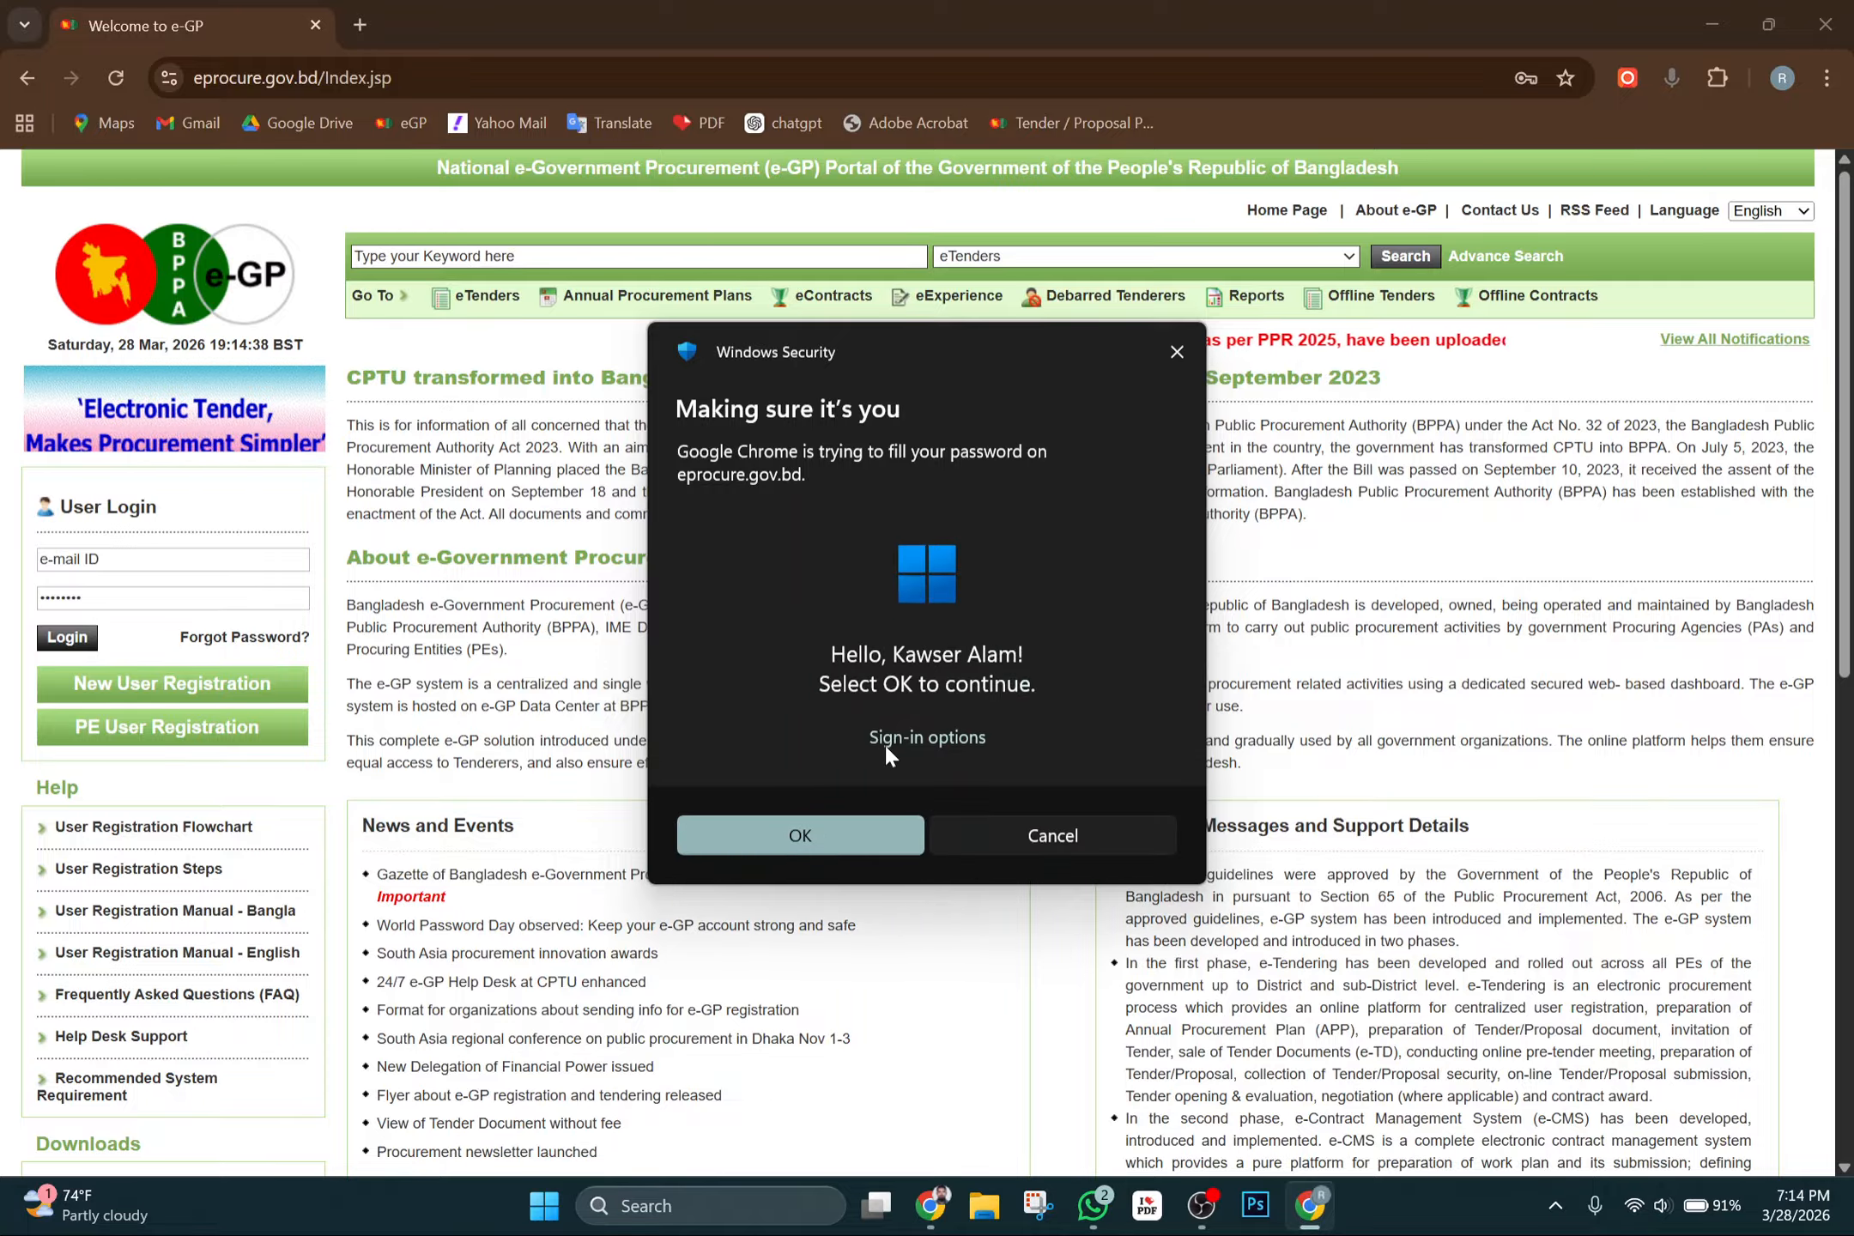
{"action": "left_click", "coordinate": [69, 639]}
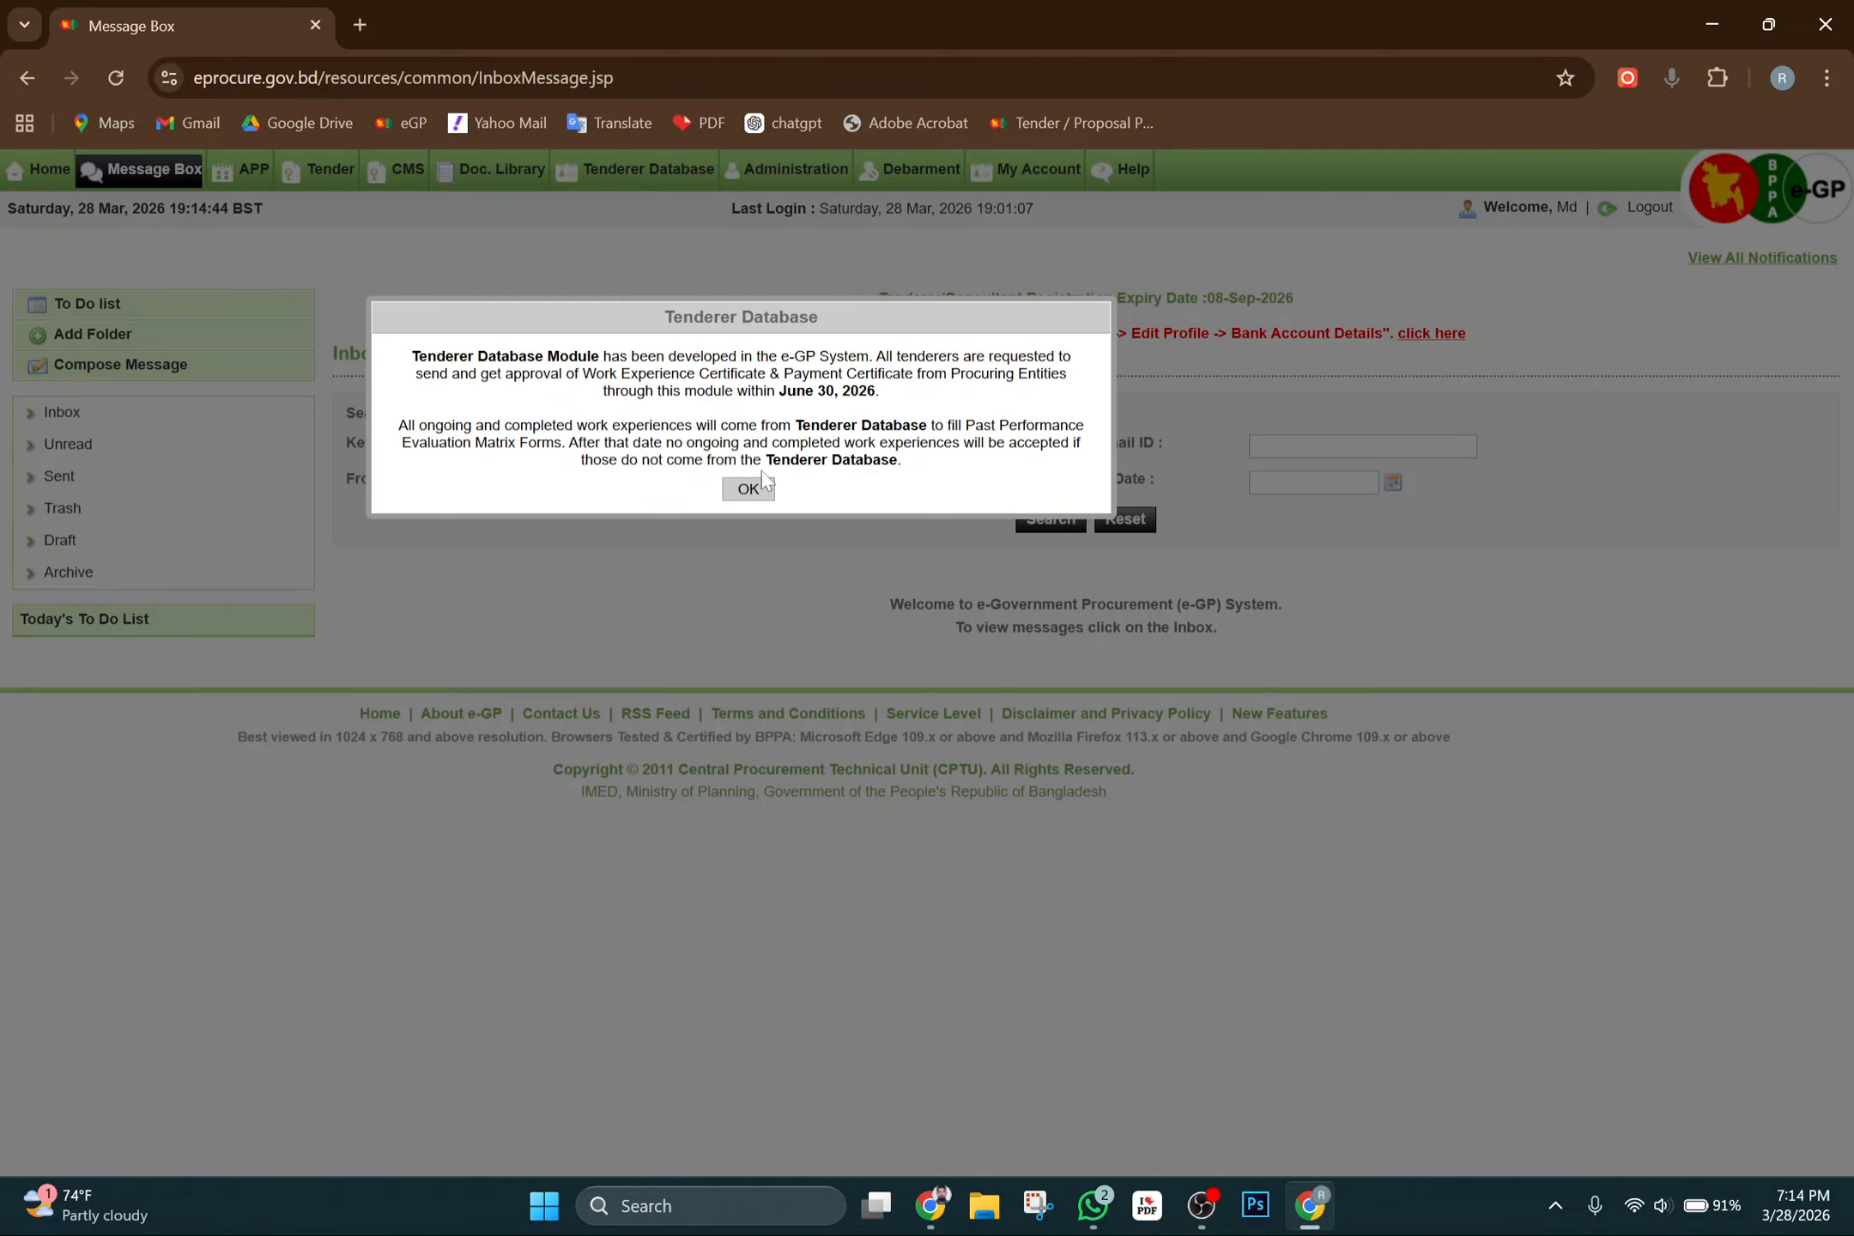
{"action": "left_click", "coordinate": [752, 487]}
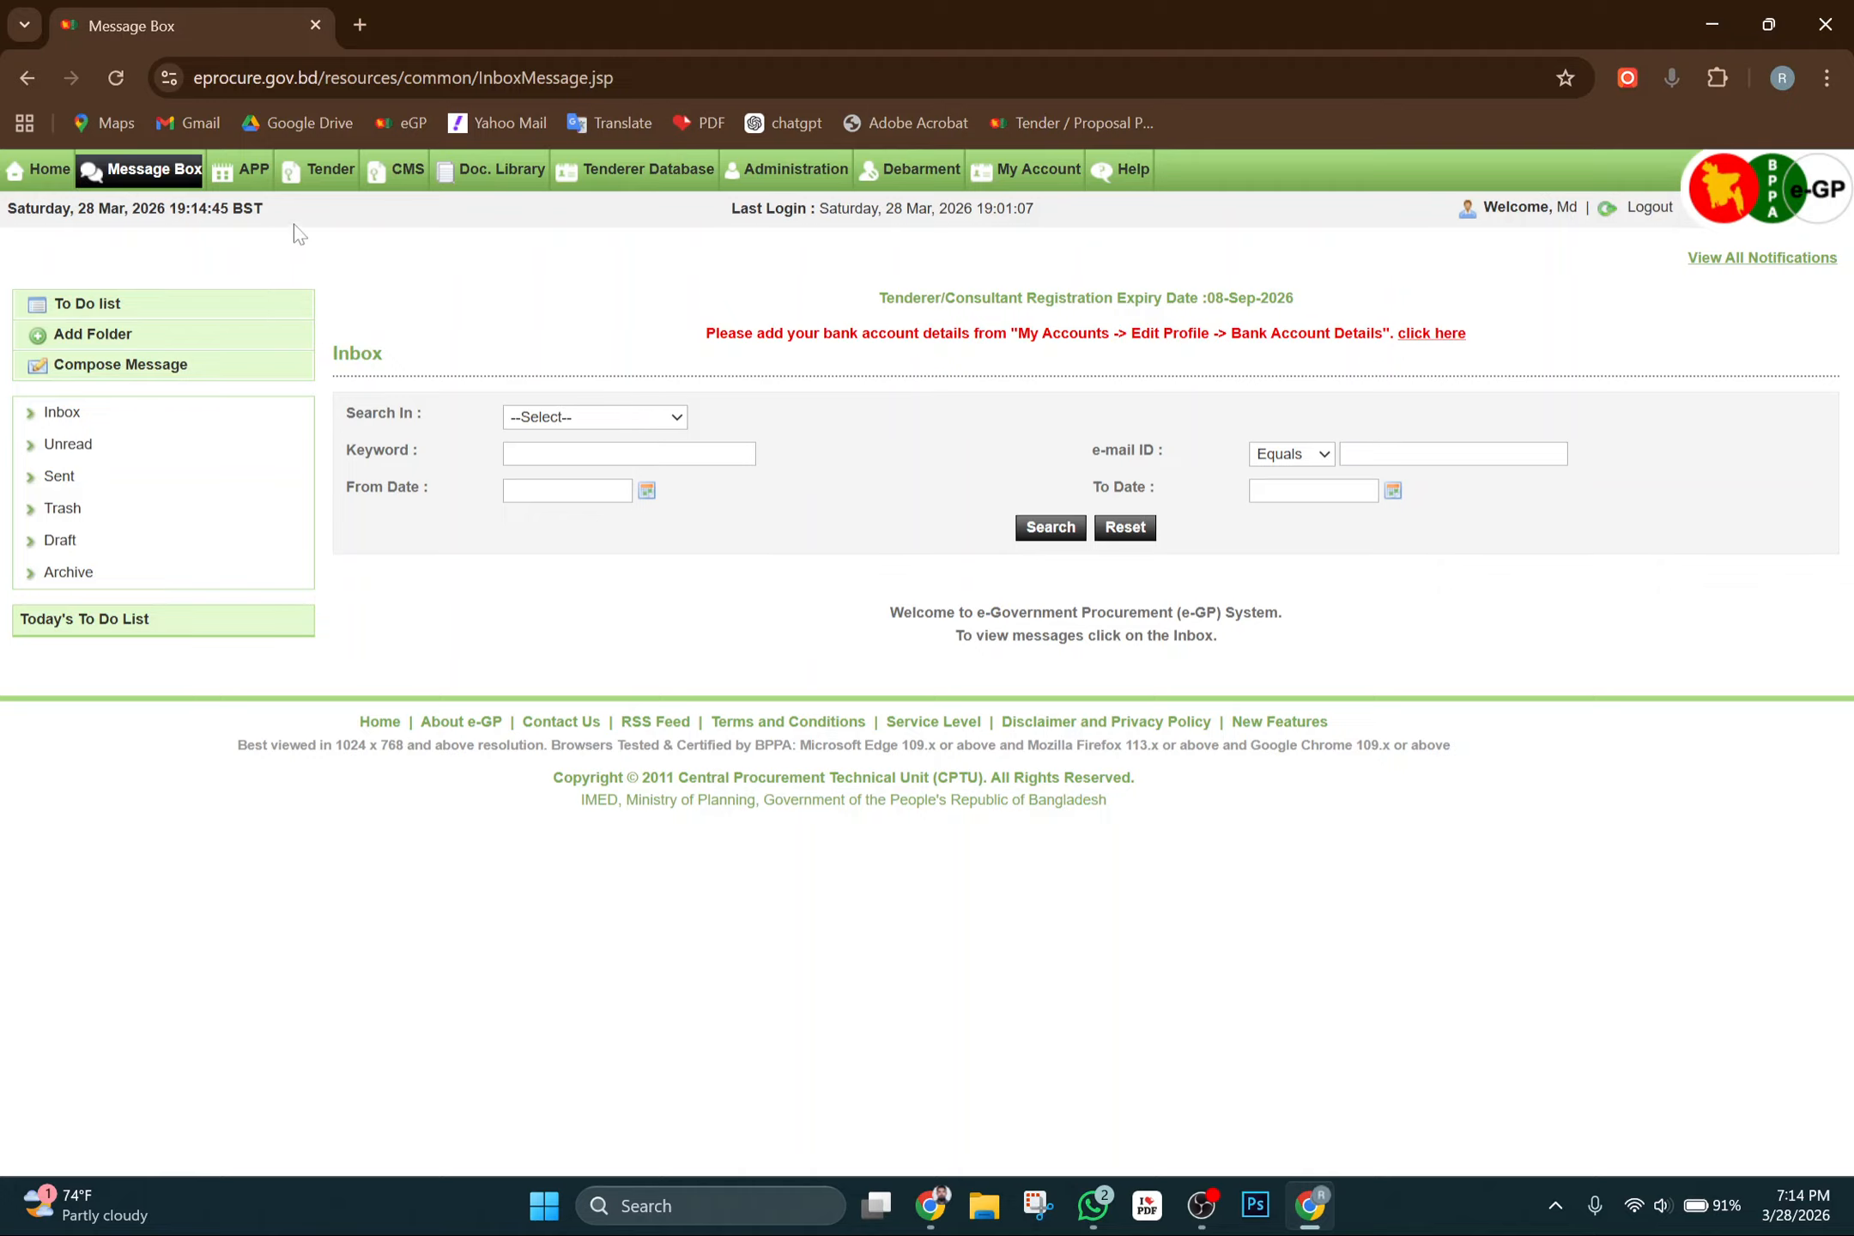
View the messages in the inbox and reload the page, dismissing the Tenderer Database notice each time
{"action": "mouse_move", "coordinate": [328, 176]}
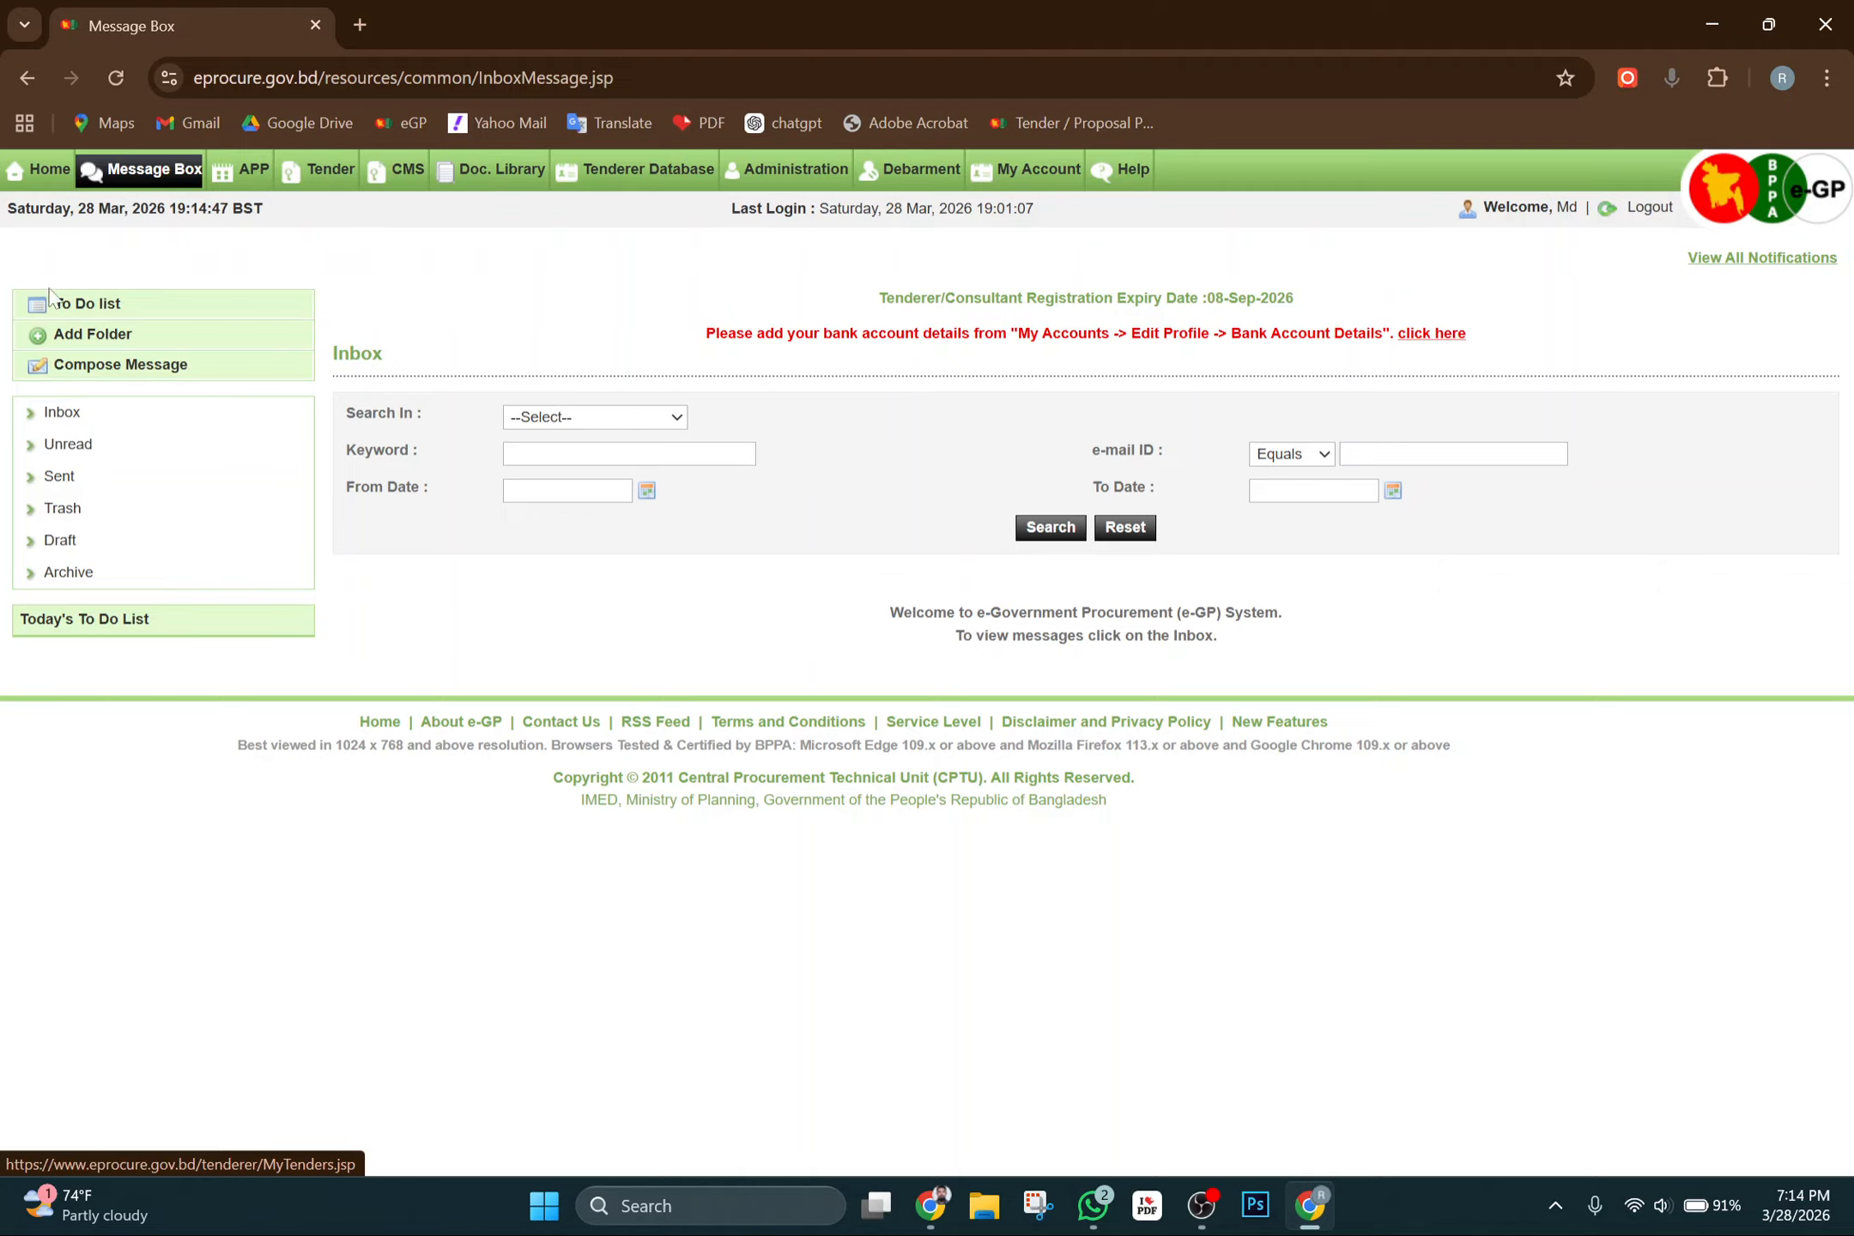
{"action": "left_click", "coordinate": [63, 413]}
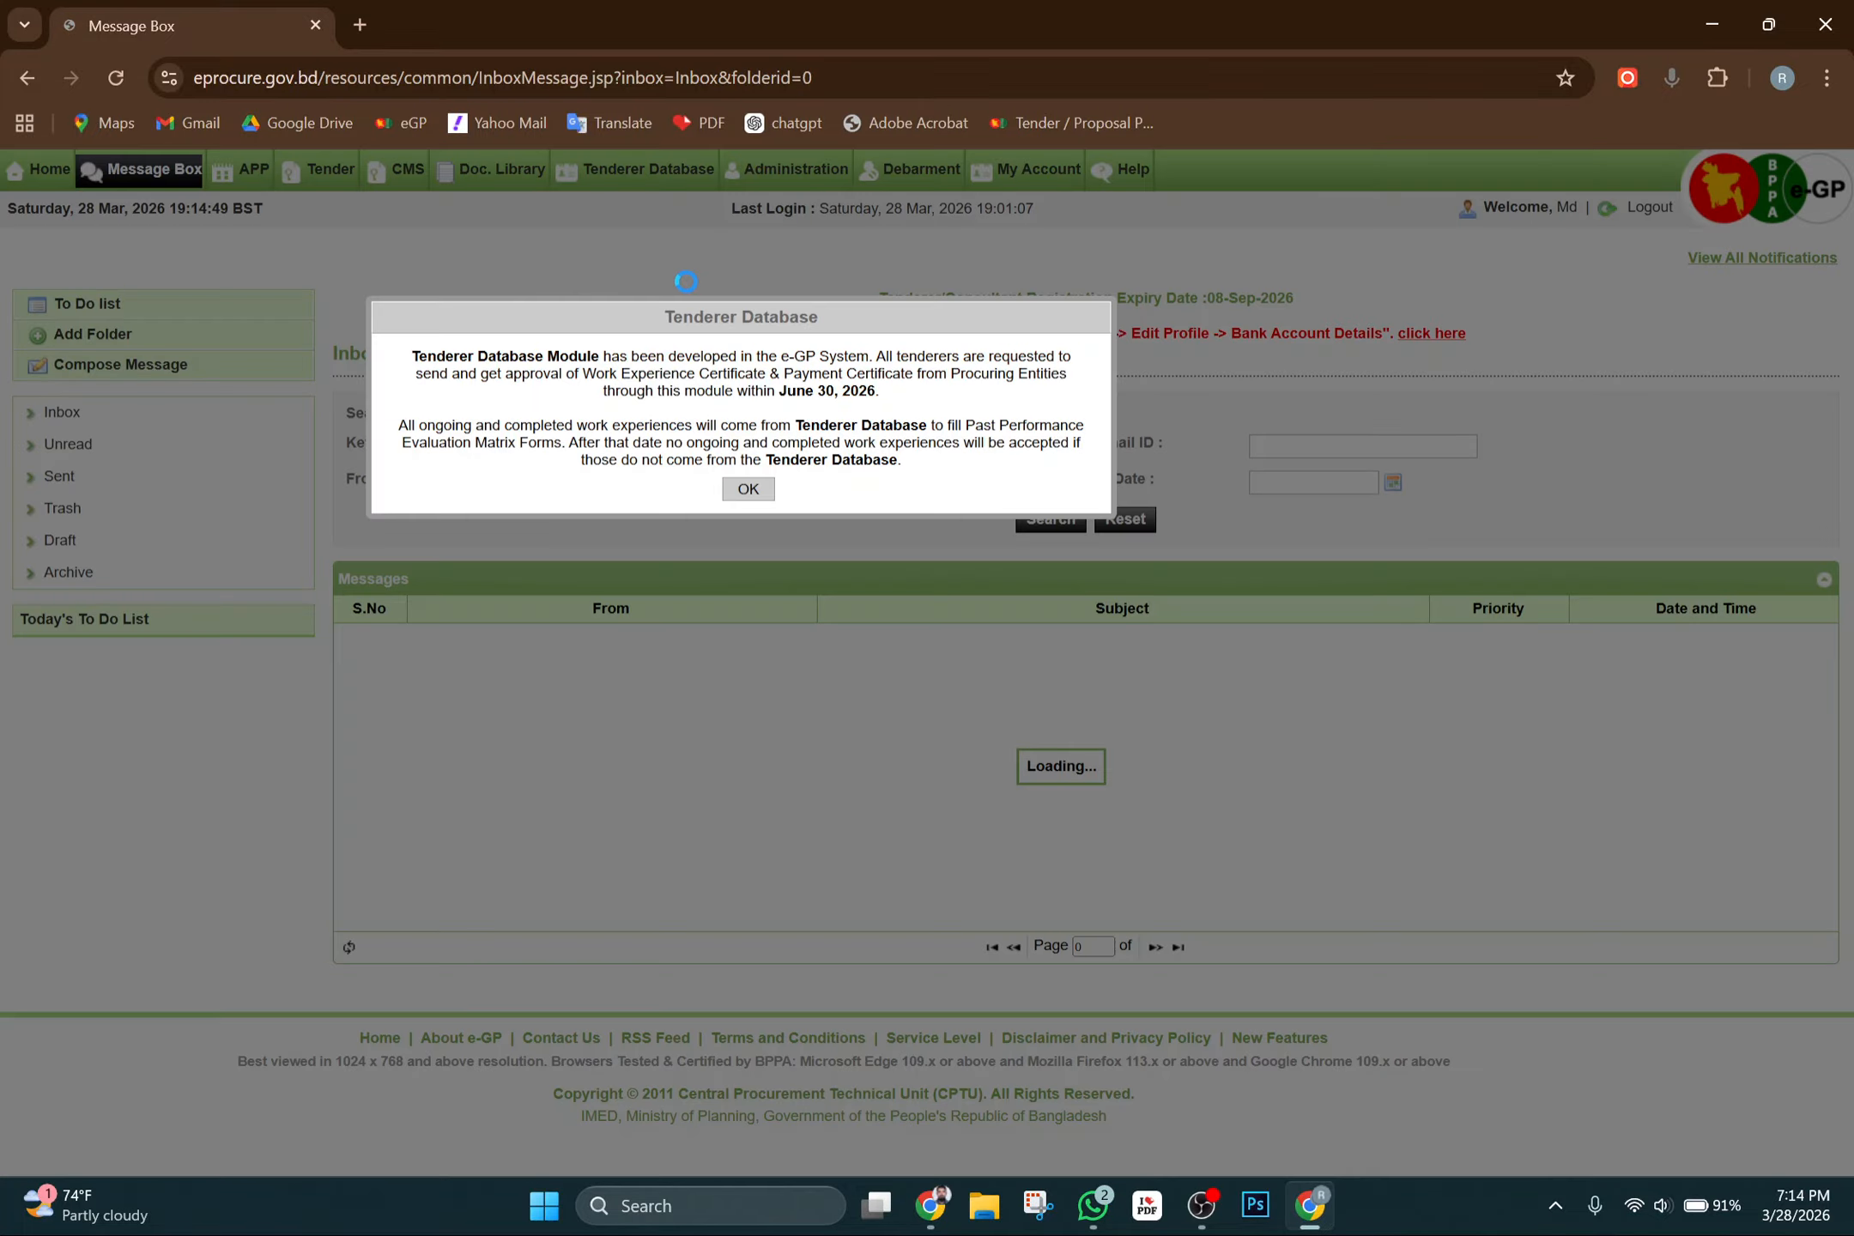
{"action": "left_click", "coordinate": [748, 490]}
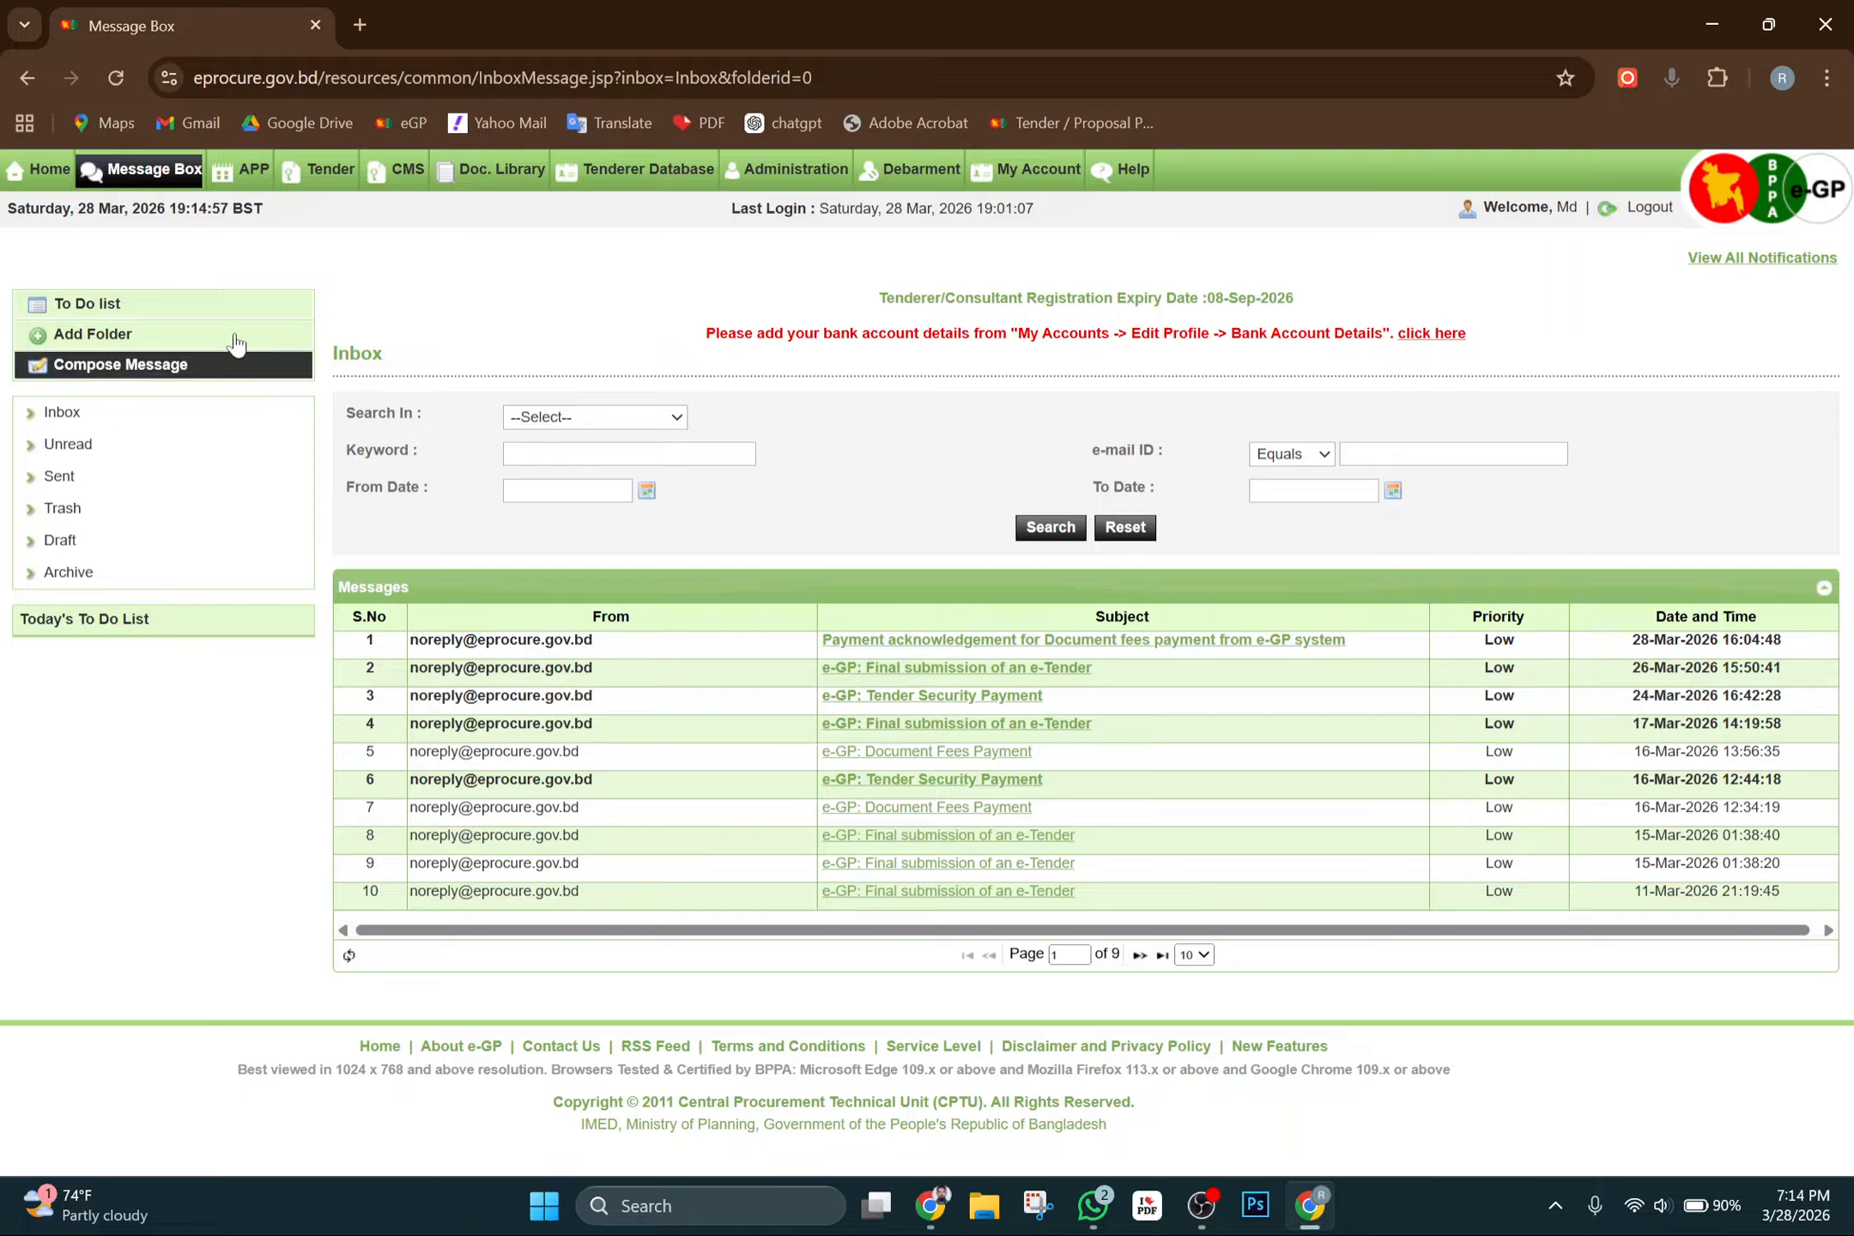
{"action": "mouse_move", "coordinate": [320, 180]}
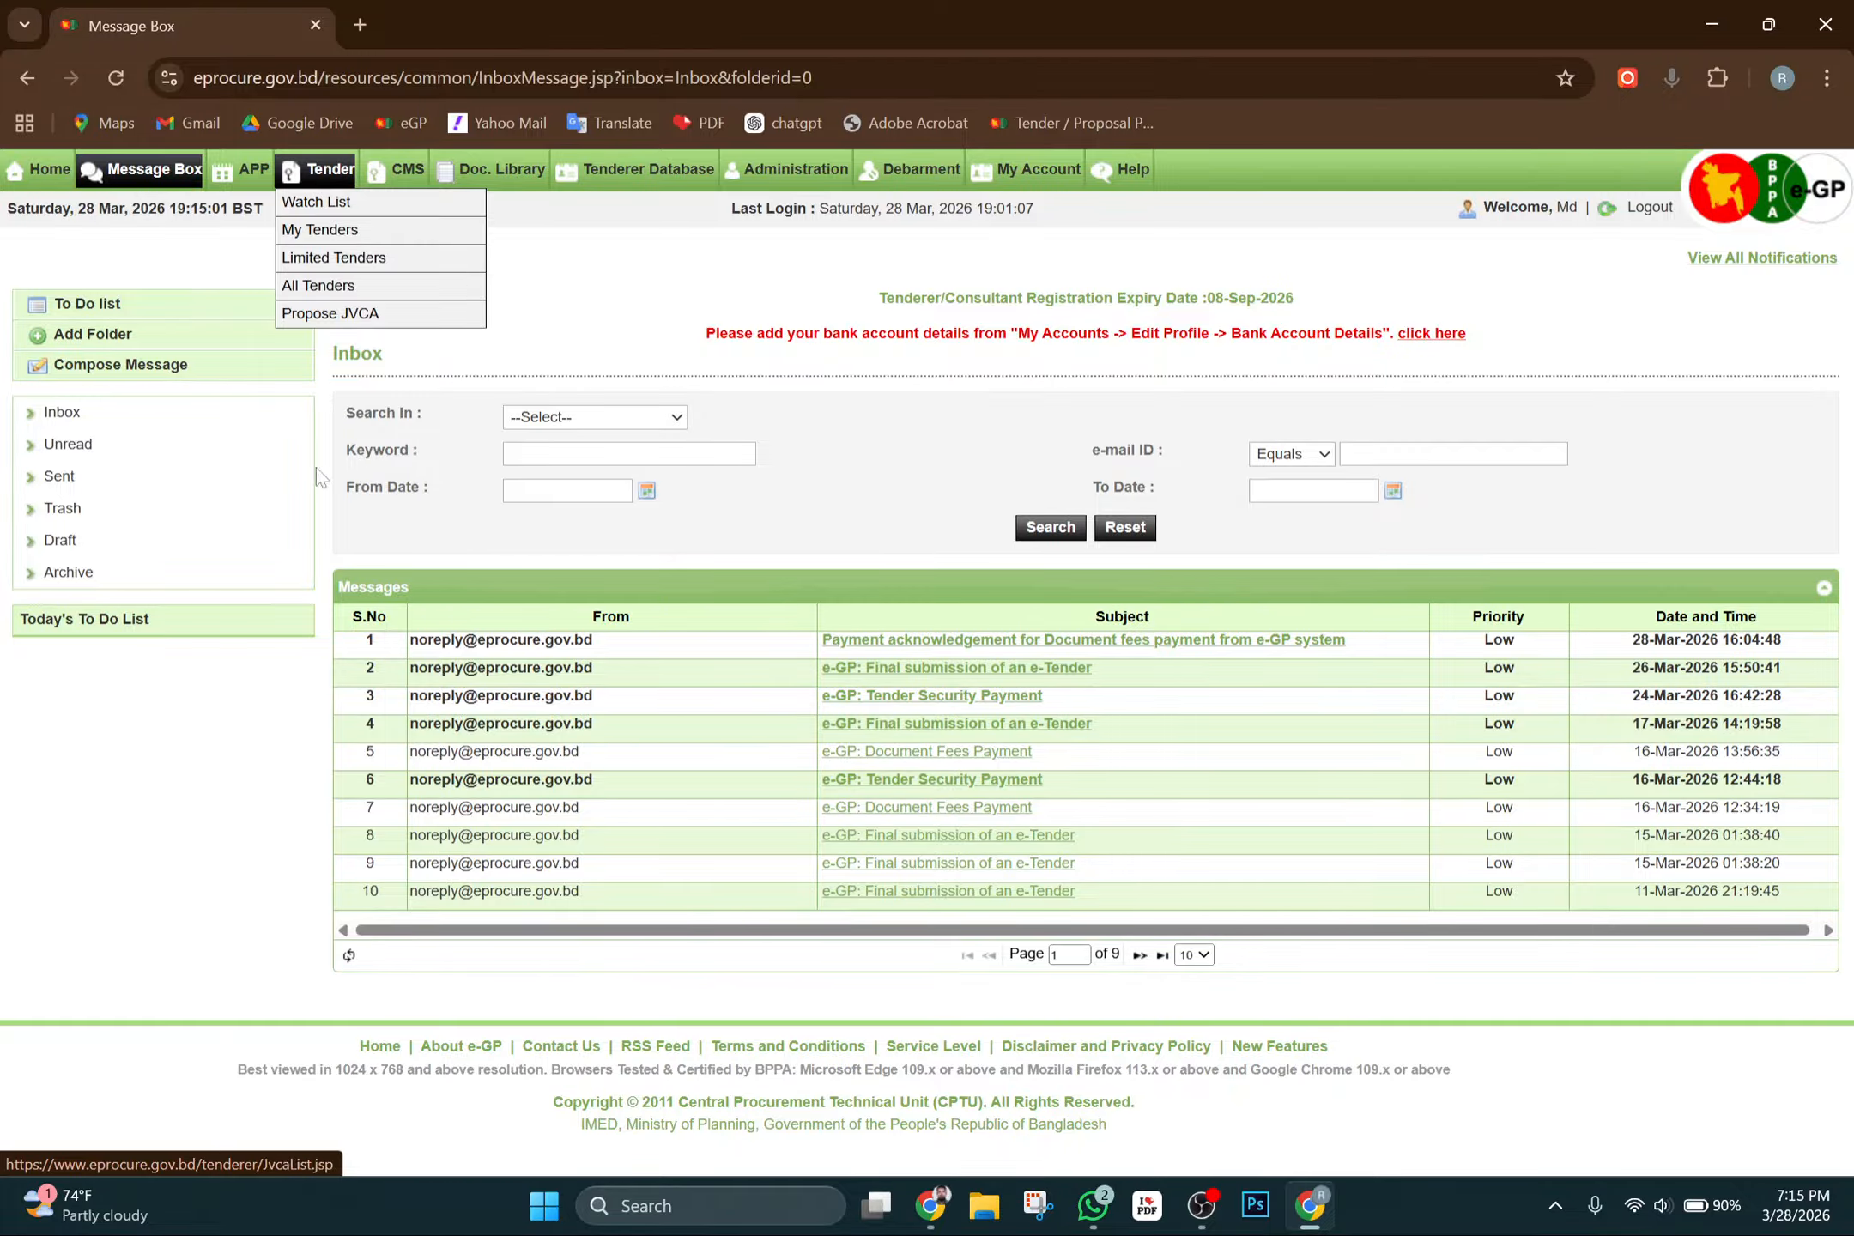
{"action": "left_click", "coordinate": [115, 77]}
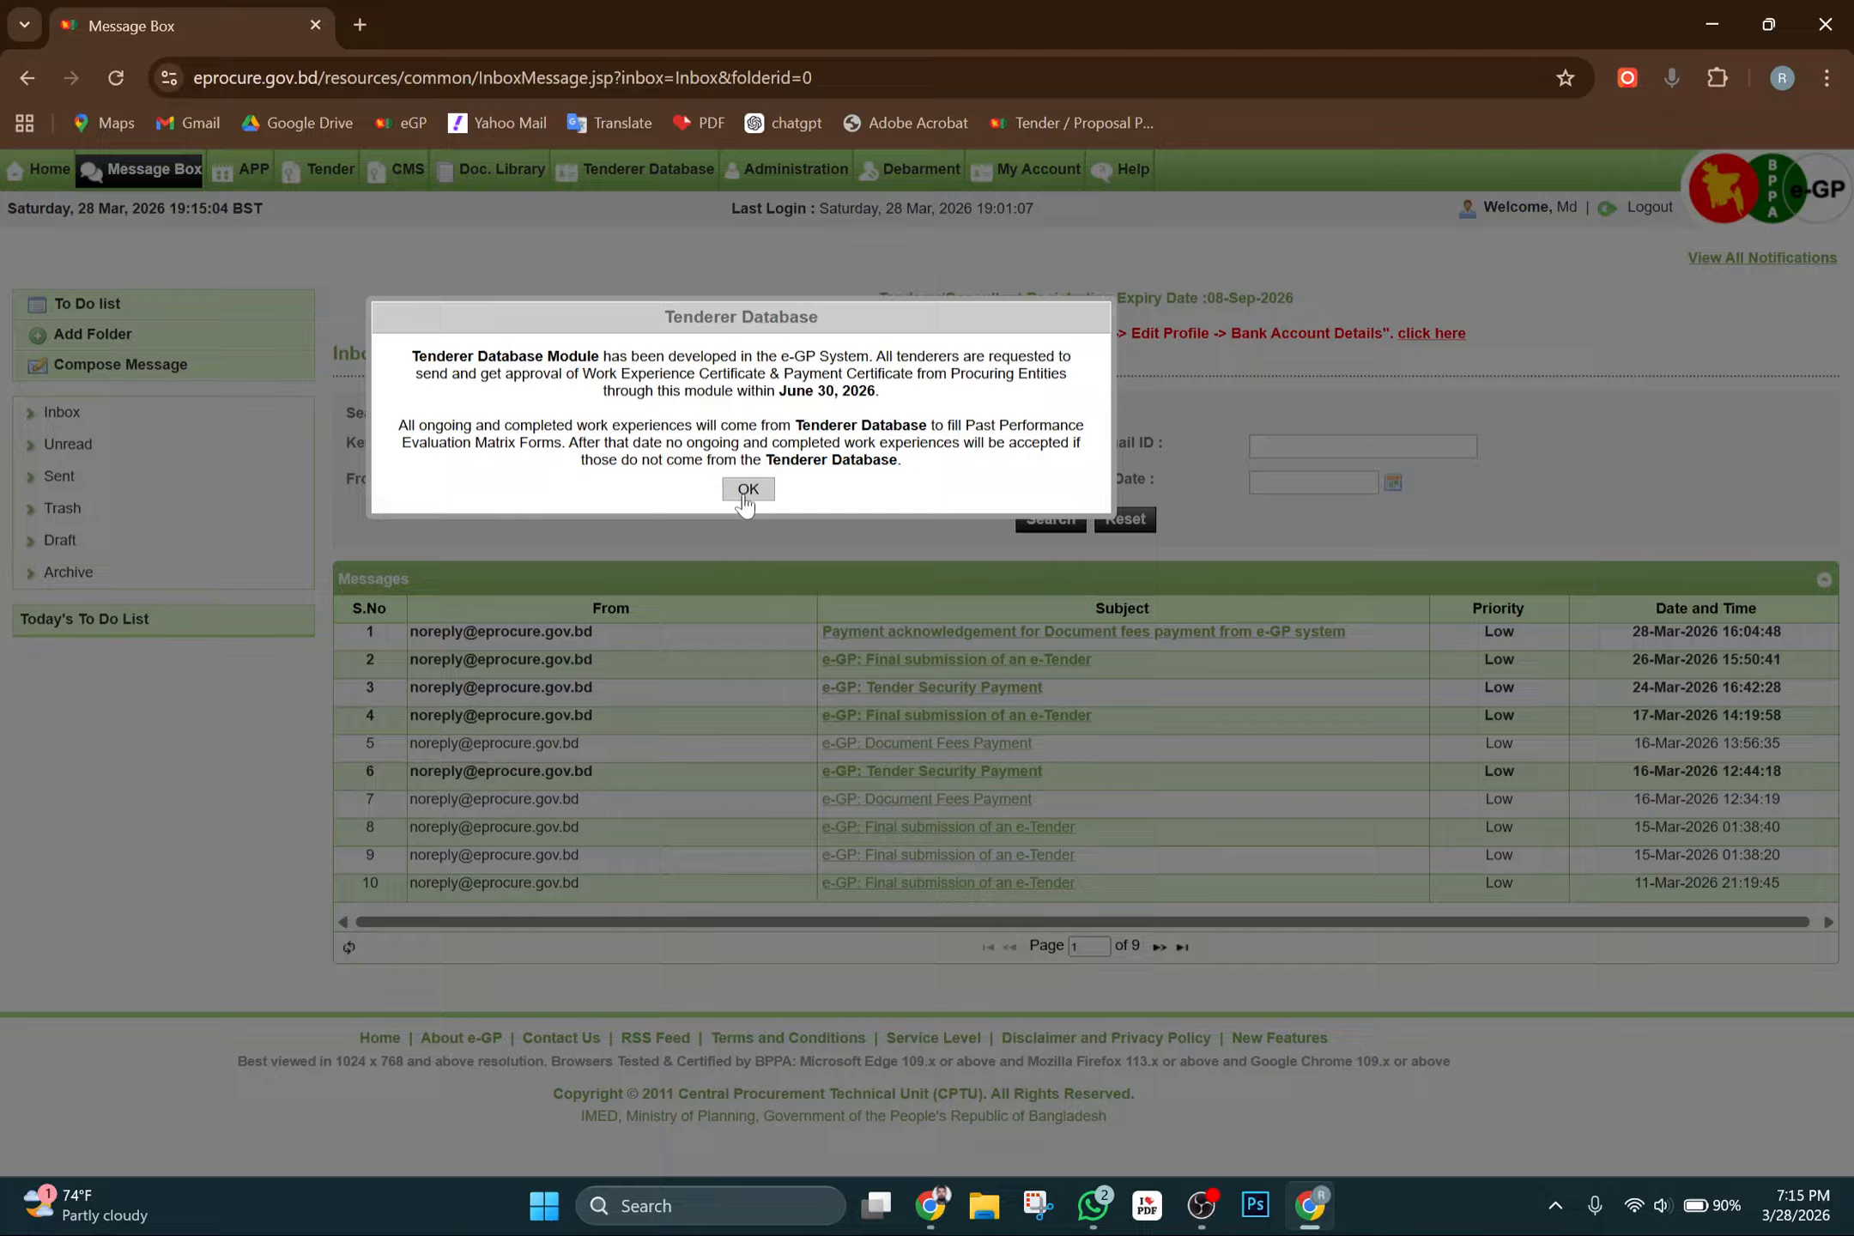
{"action": "left_click", "coordinate": [746, 491]}
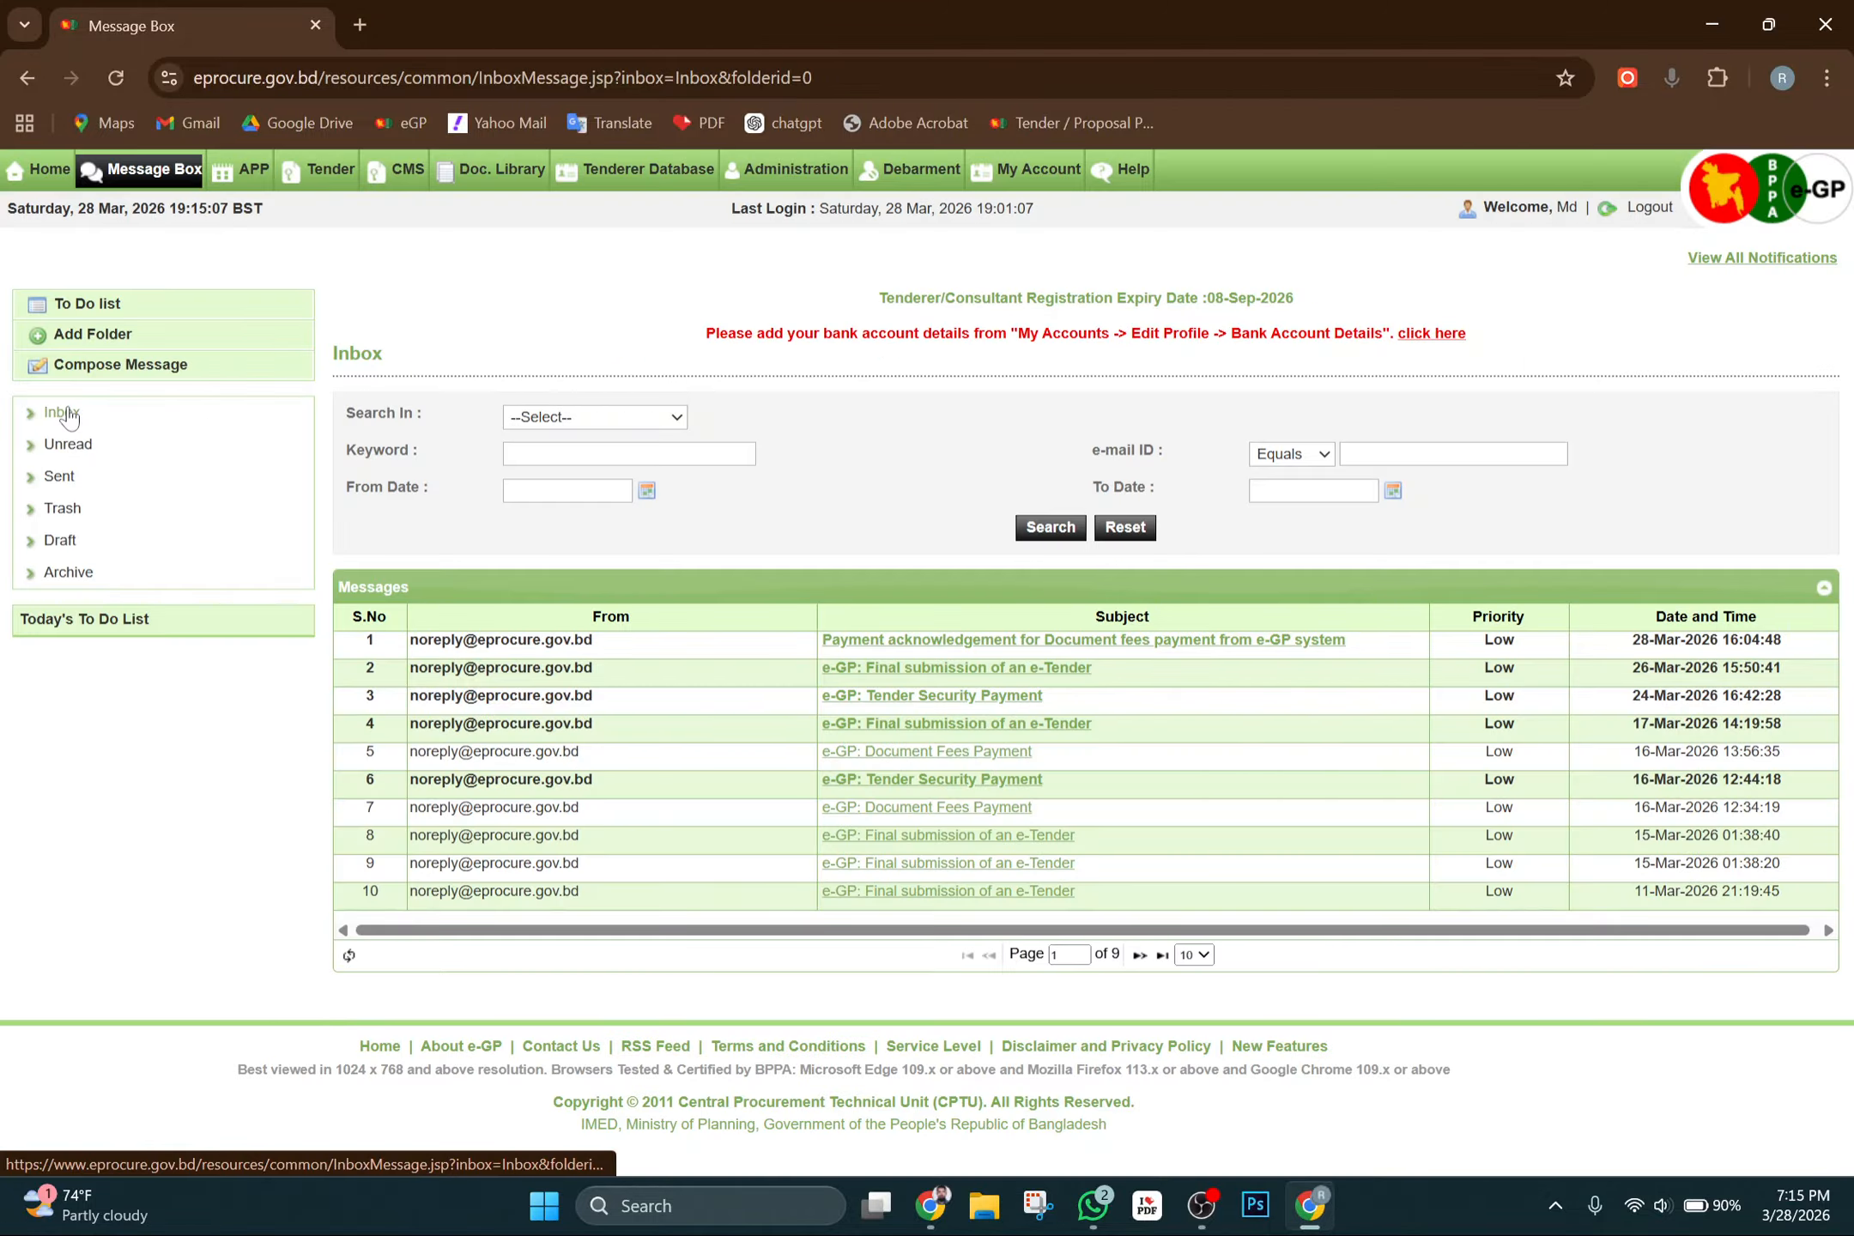
Search all tenders for Tender/Proposal ID 1244282 and open the dashboard of the matching tender
{"action": "mouse_move", "coordinate": [313, 179]}
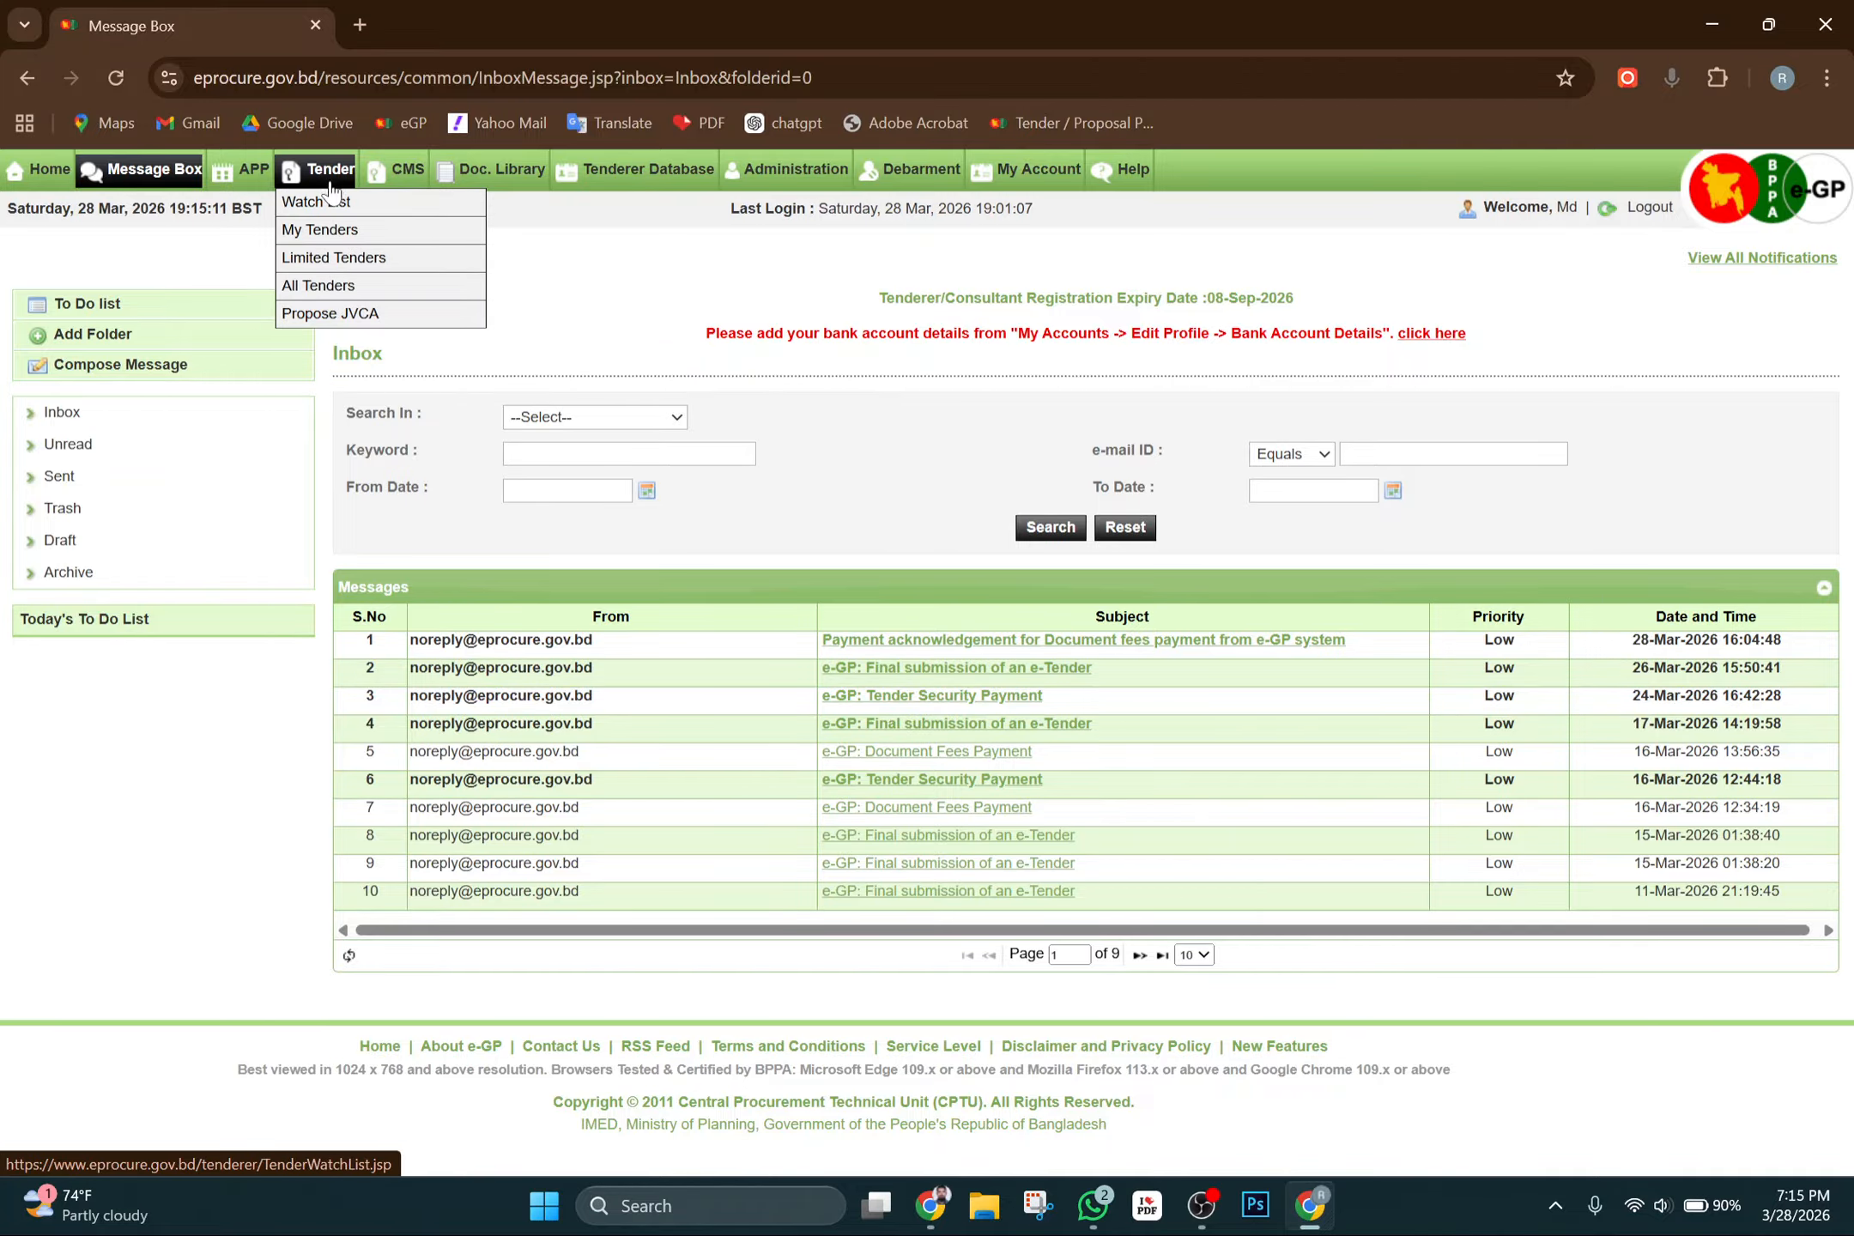
{"action": "left_click", "coordinate": [343, 287]}
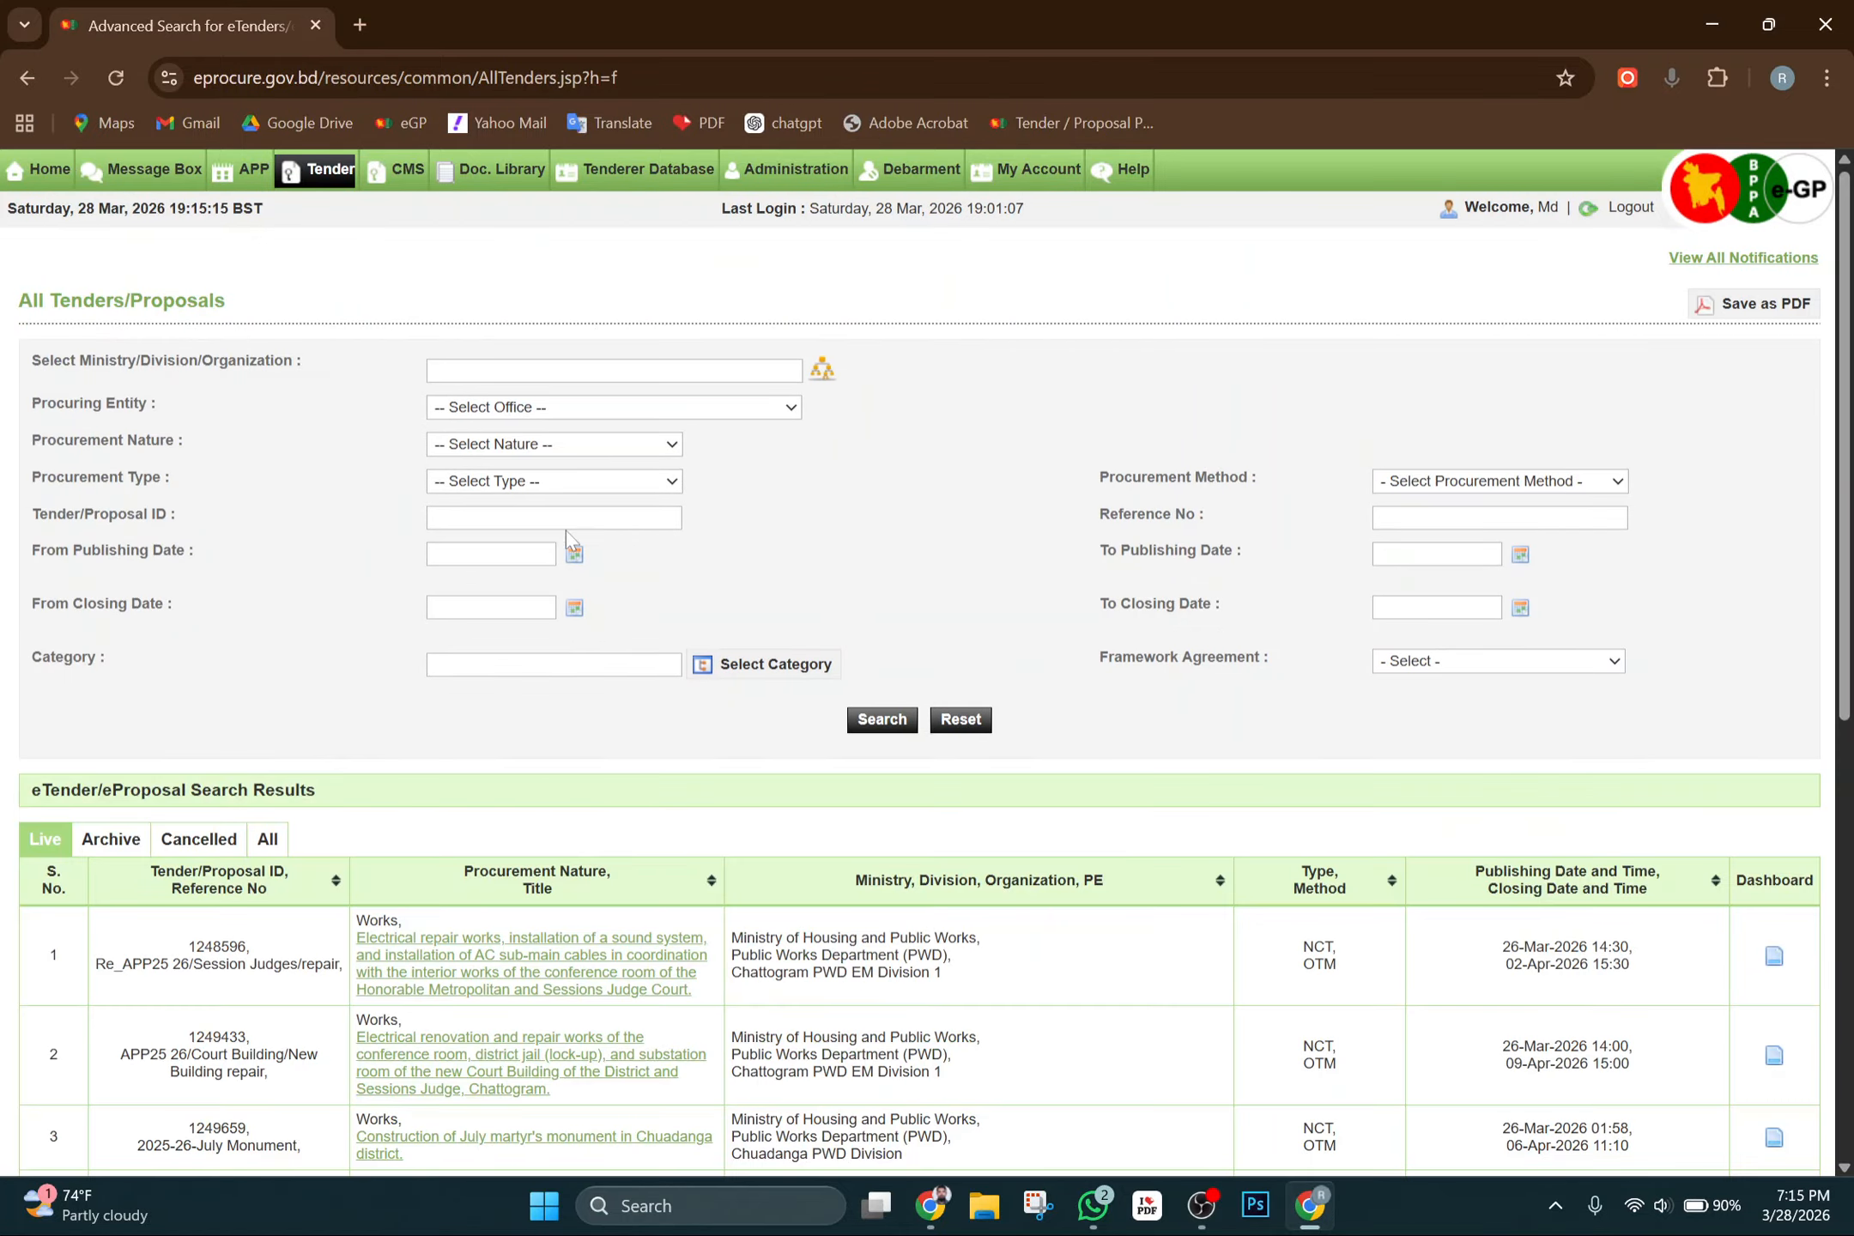
{"action": "left_click", "coordinate": [553, 518]}
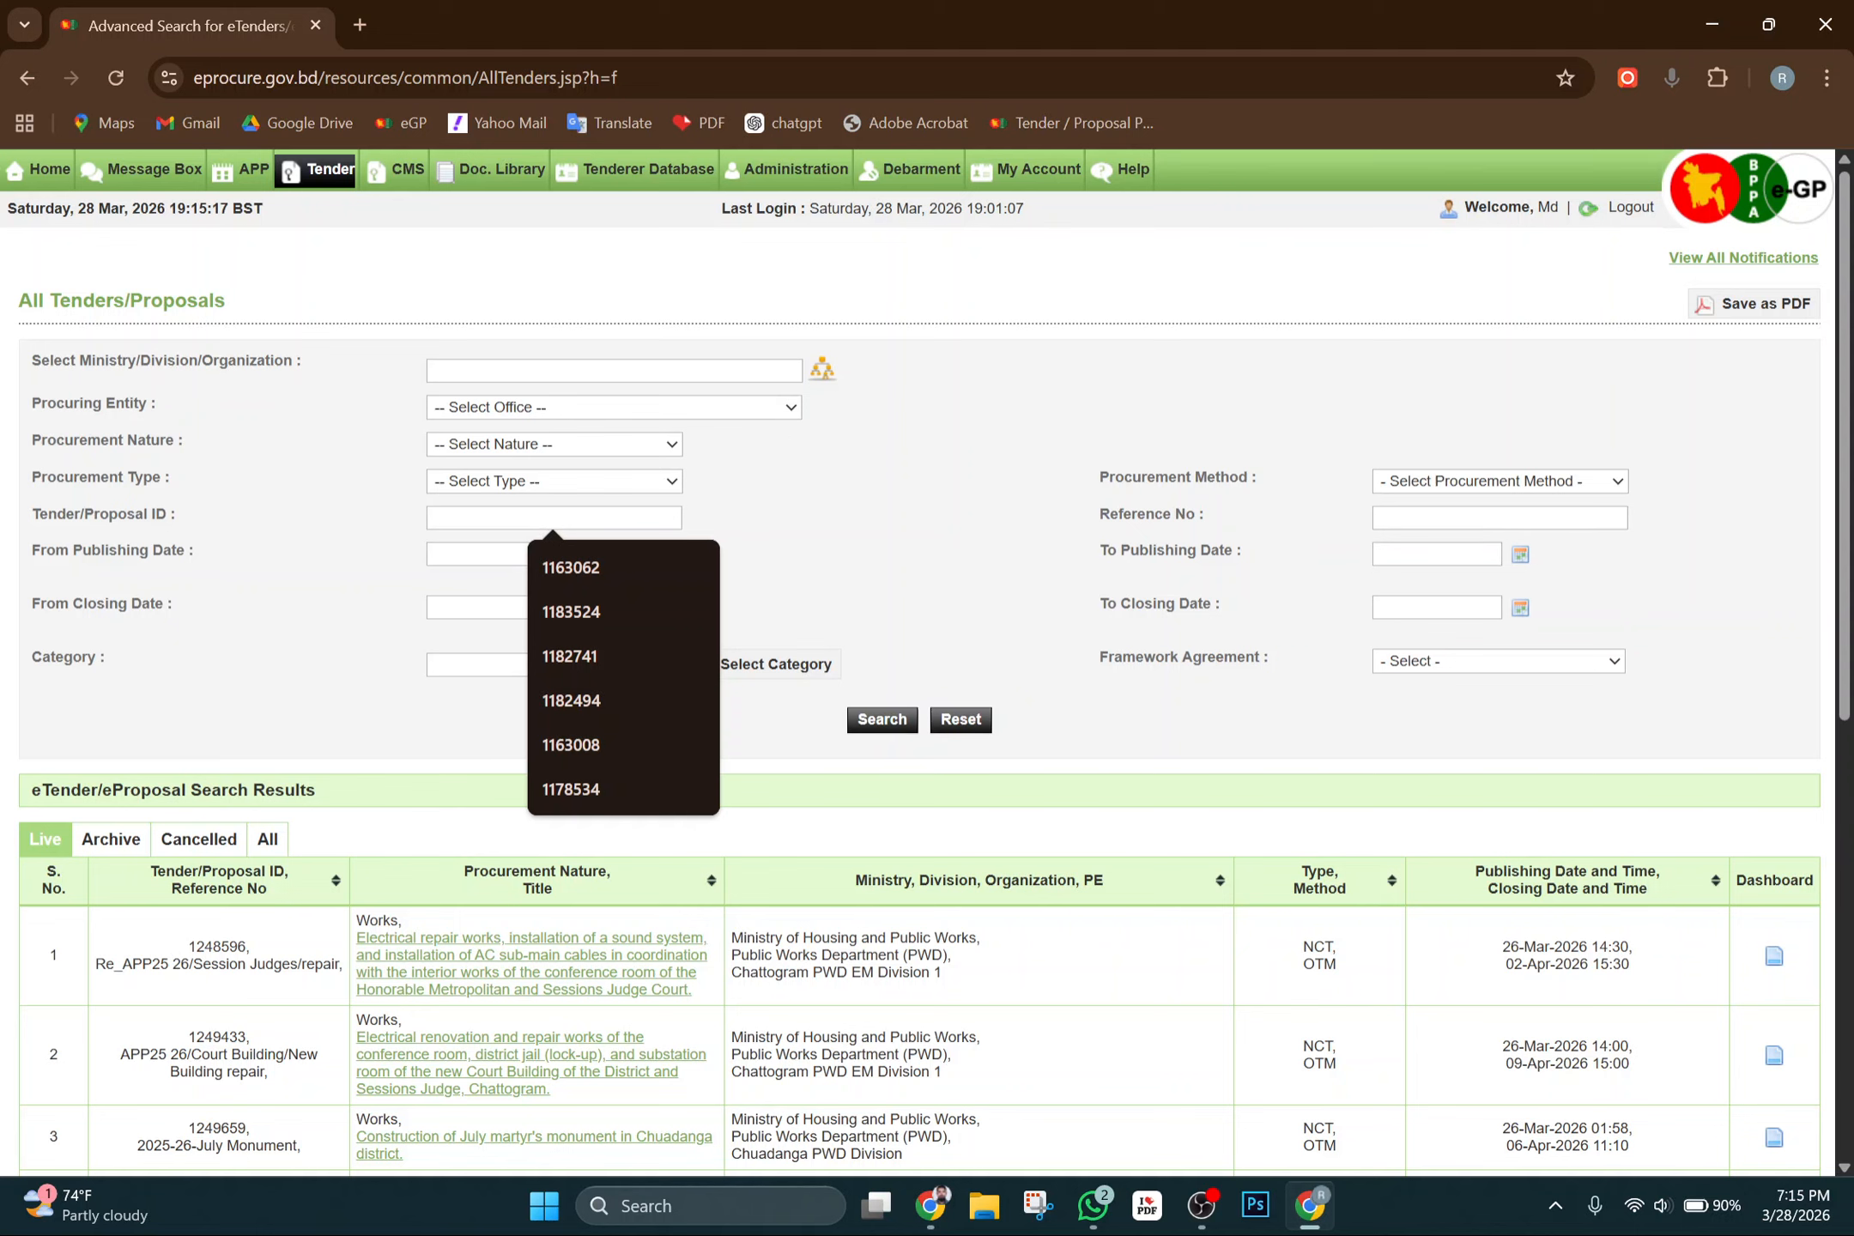
{"action": "type", "text": "1244282"}
{"action": "left_click", "coordinate": [880, 721]}
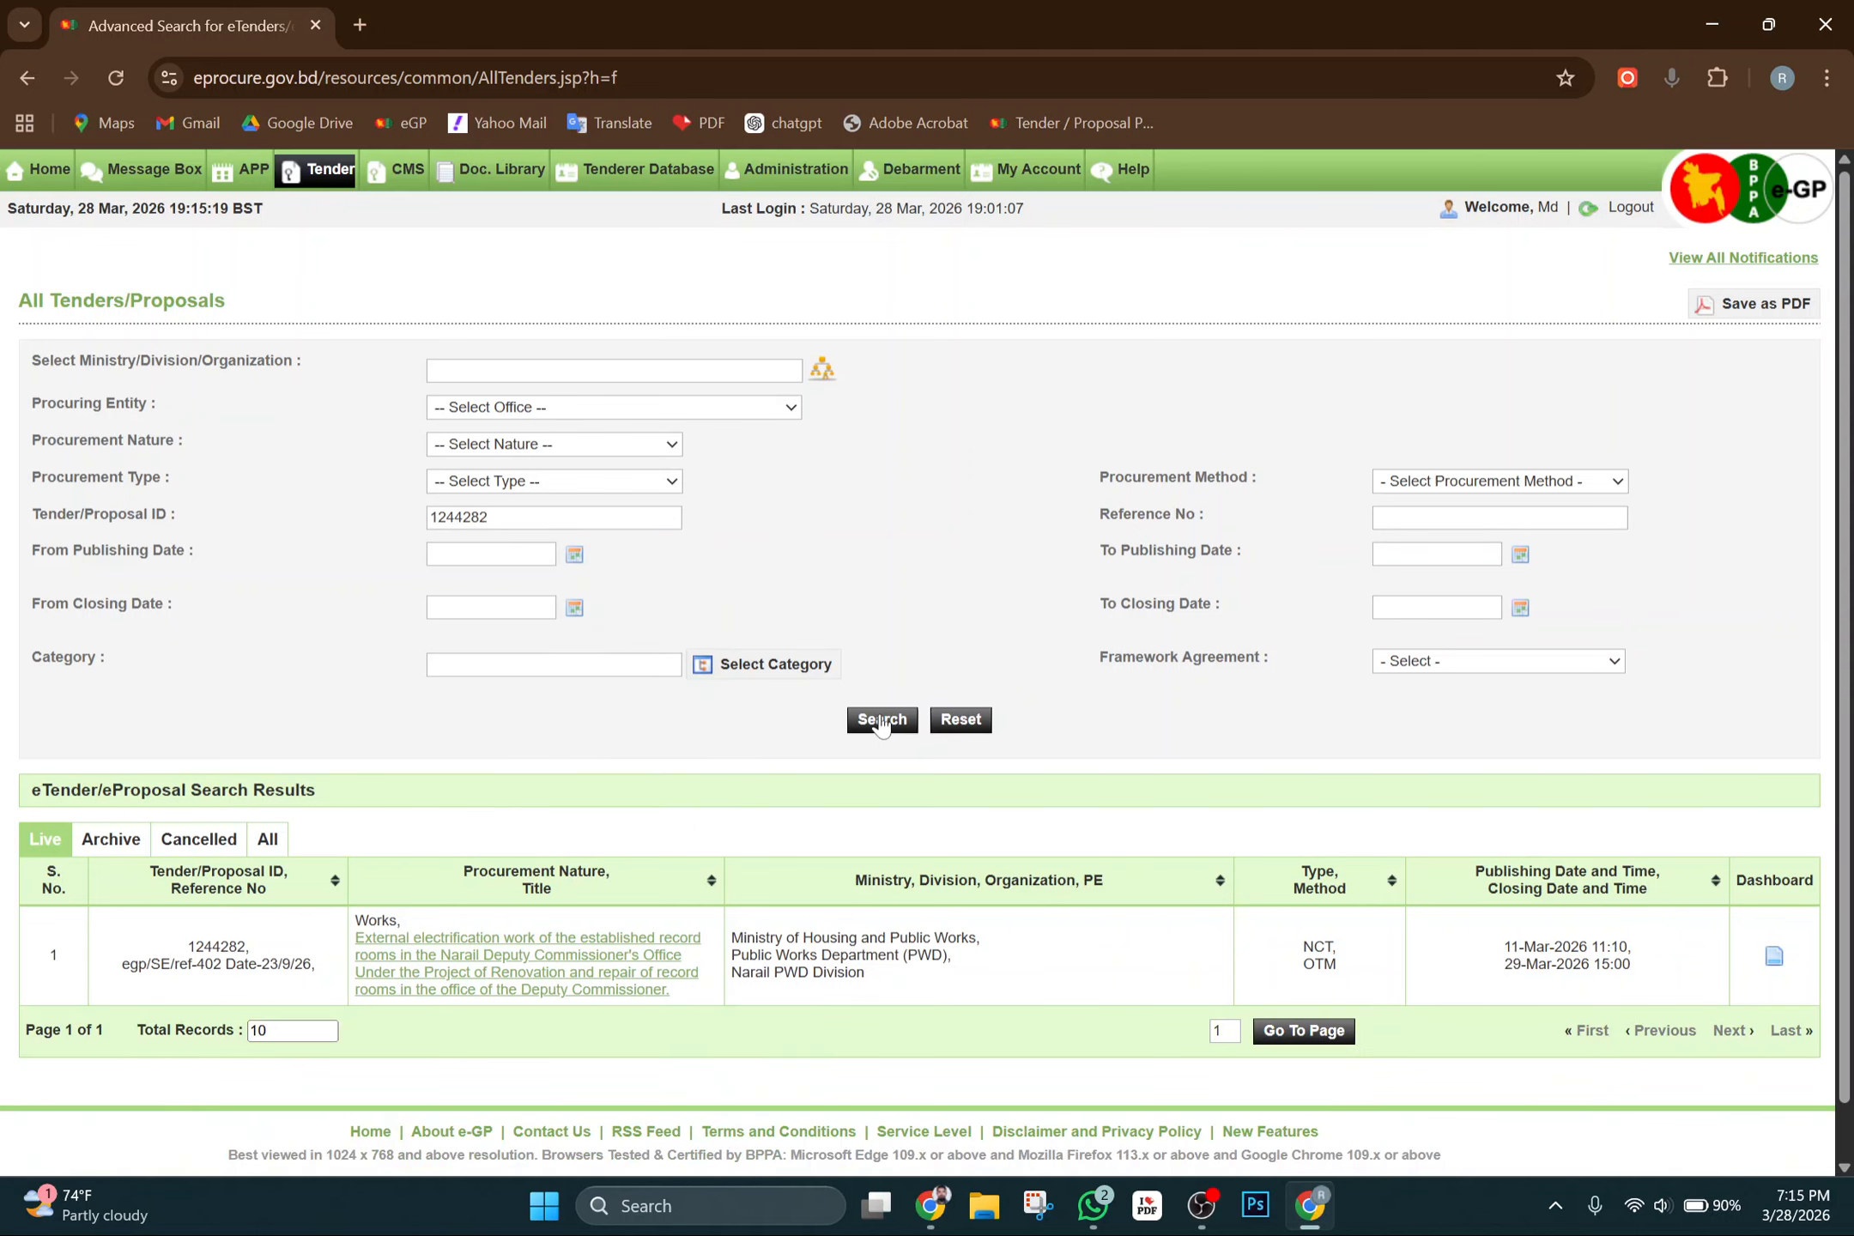
{"action": "scroll", "coordinate": [1009, 634], "scroll_direction": "down", "scroll_amount": 1}
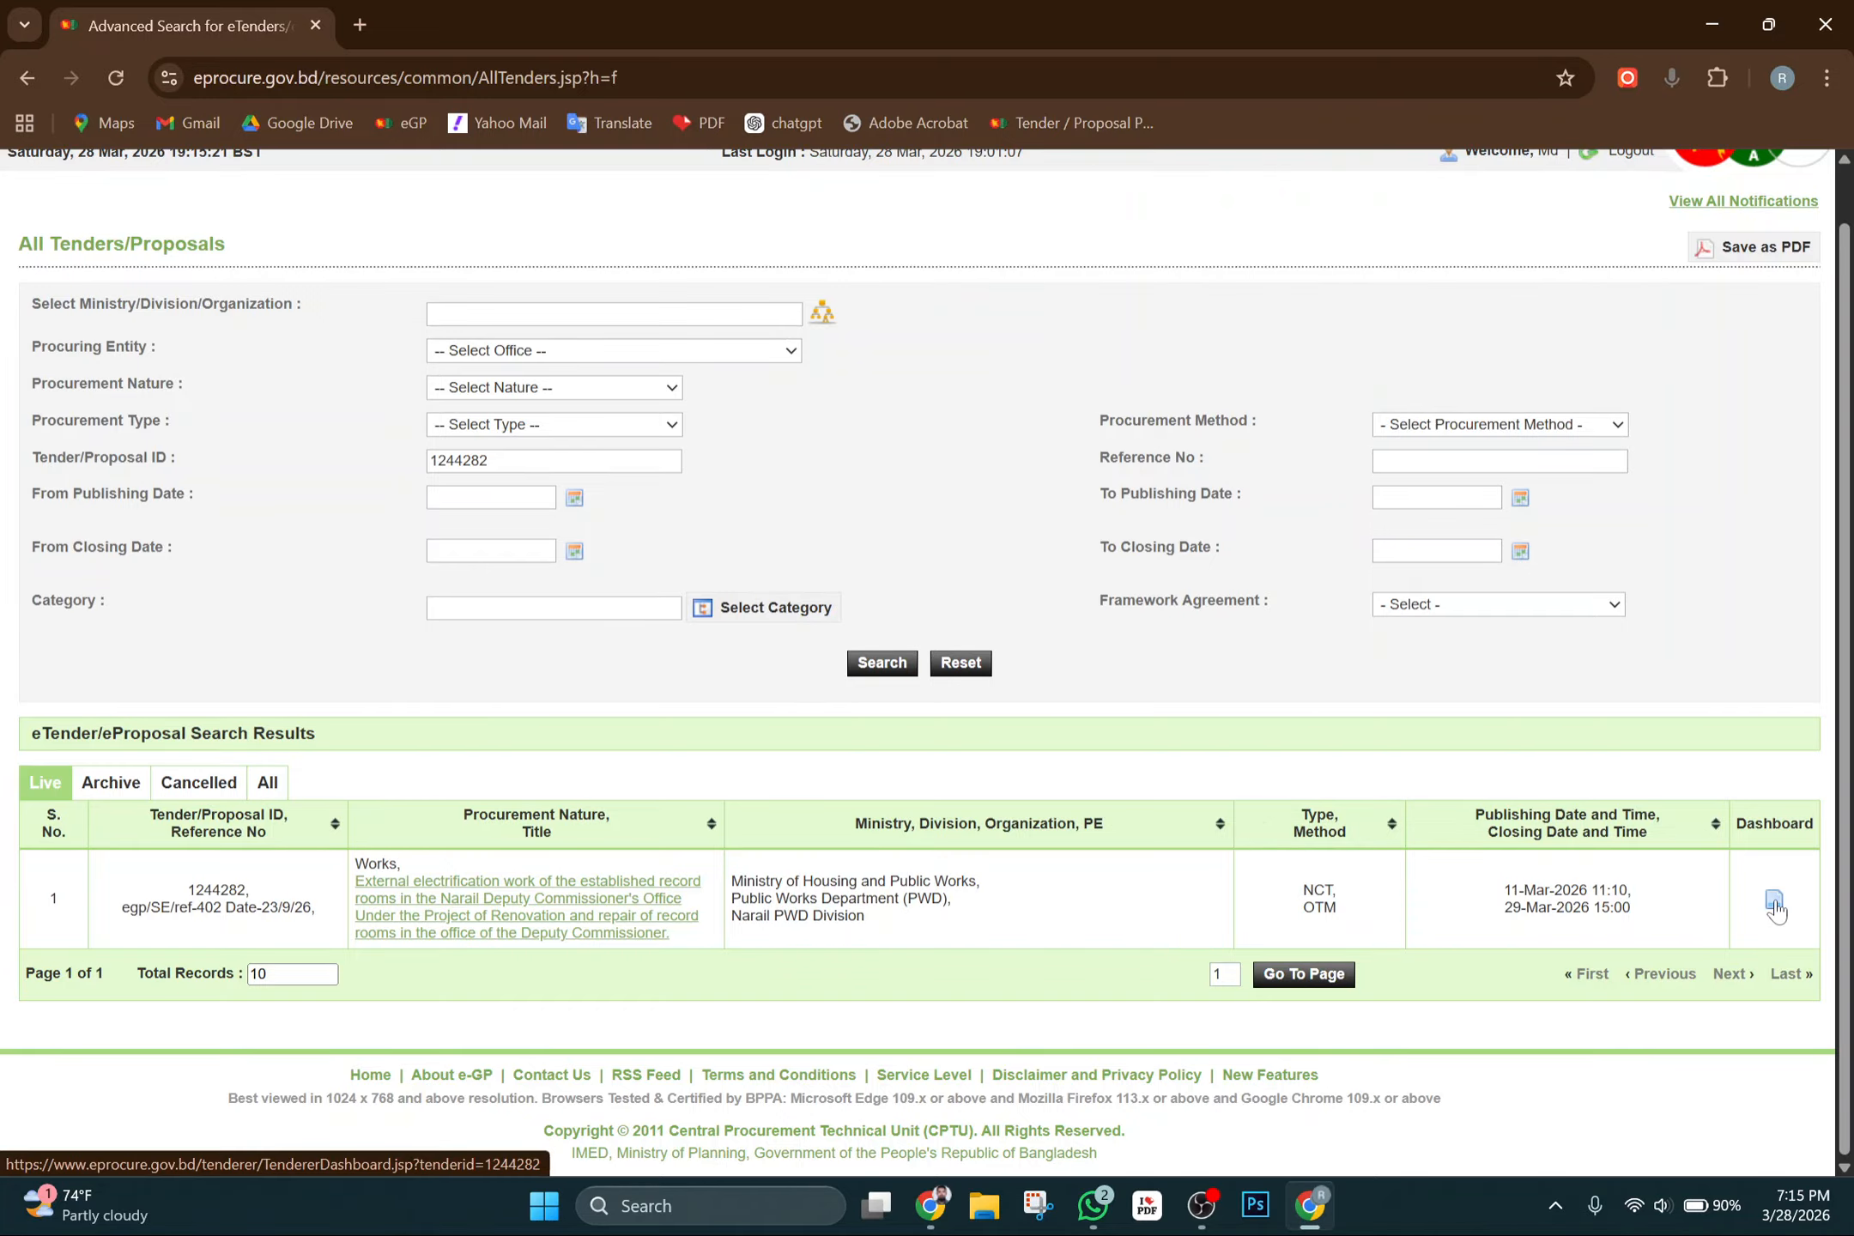
{"action": "left_click", "coordinate": [1773, 903]}
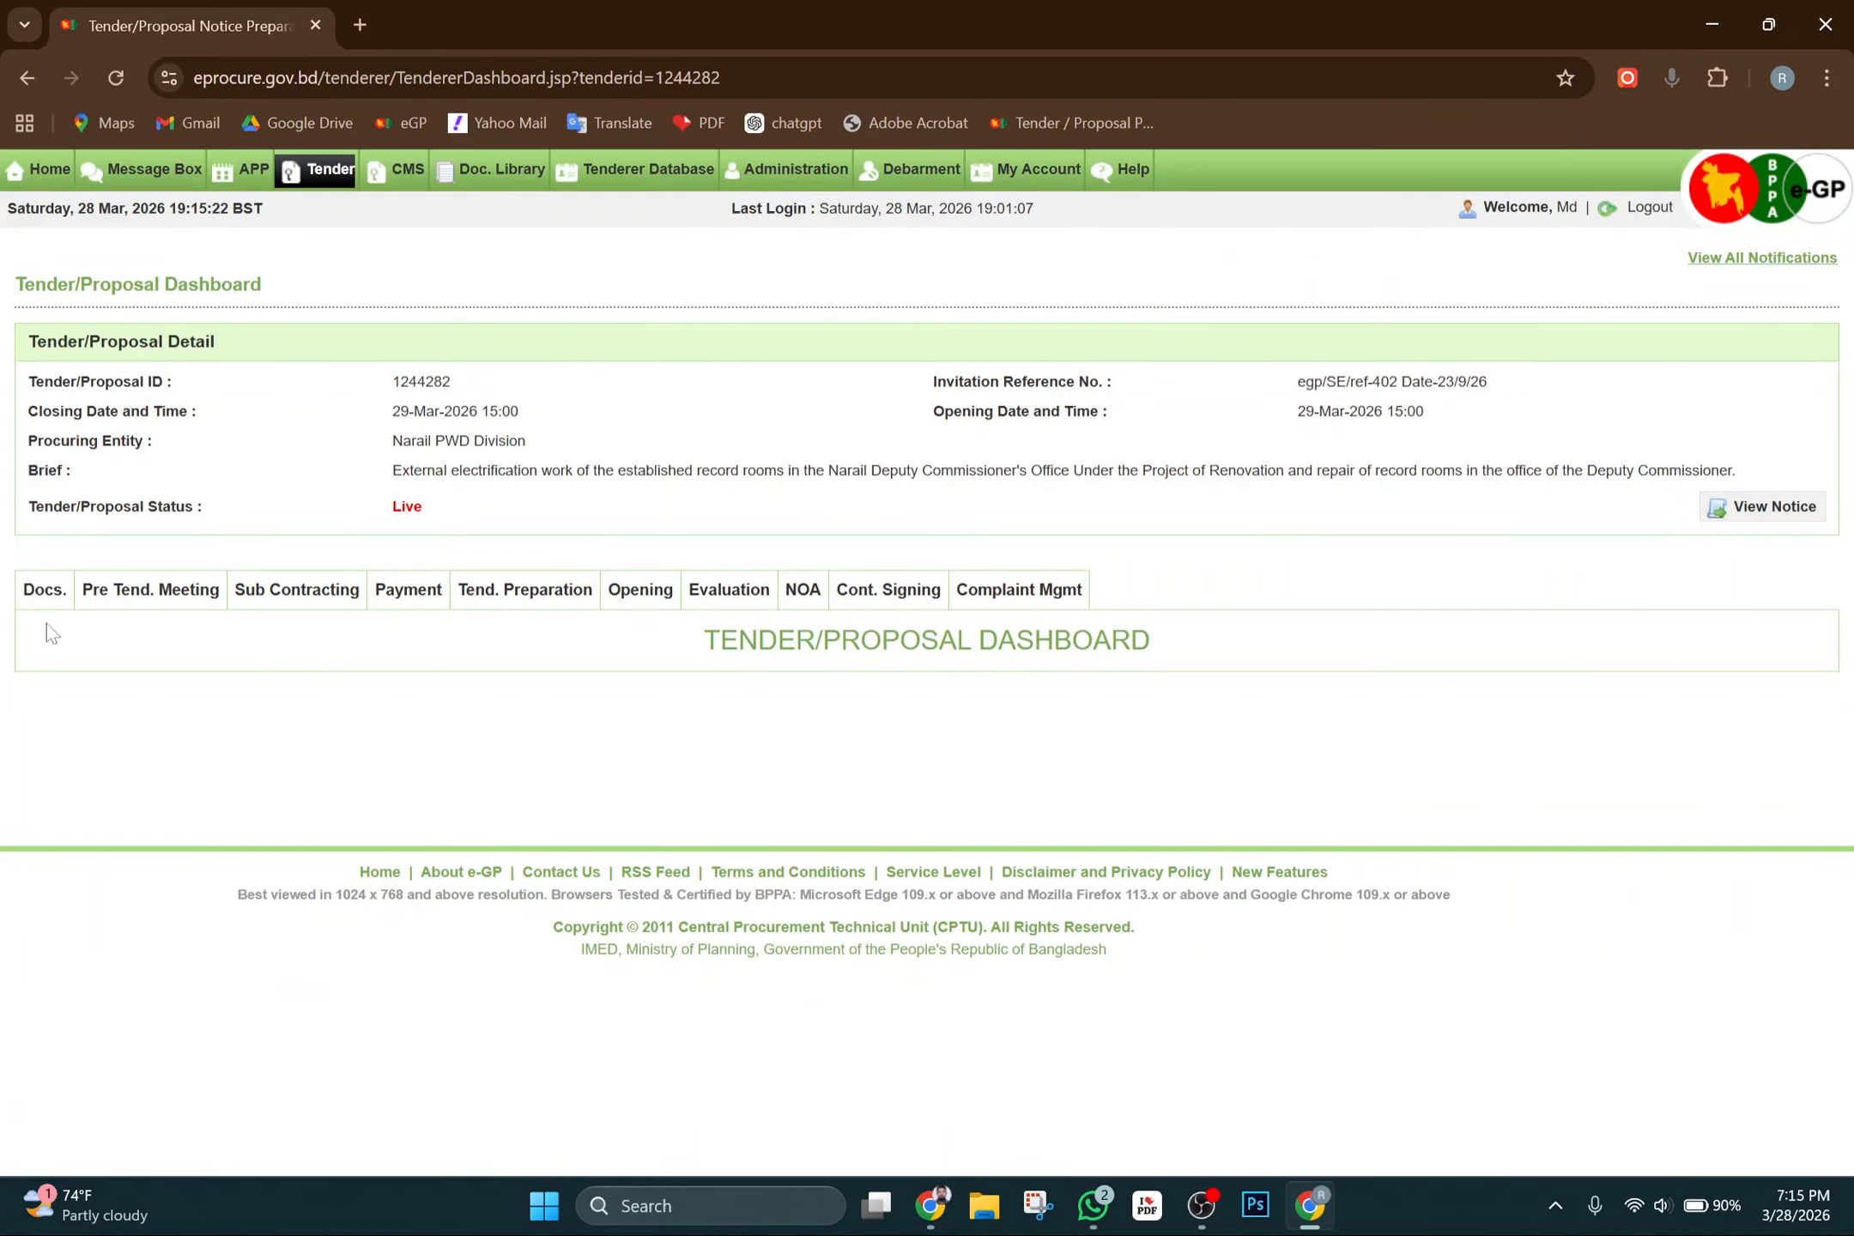
Open the online document fee payment from tender 1244282's documents and pay with BRAC Bank as the payment type
{"action": "left_click", "coordinate": [45, 592]}
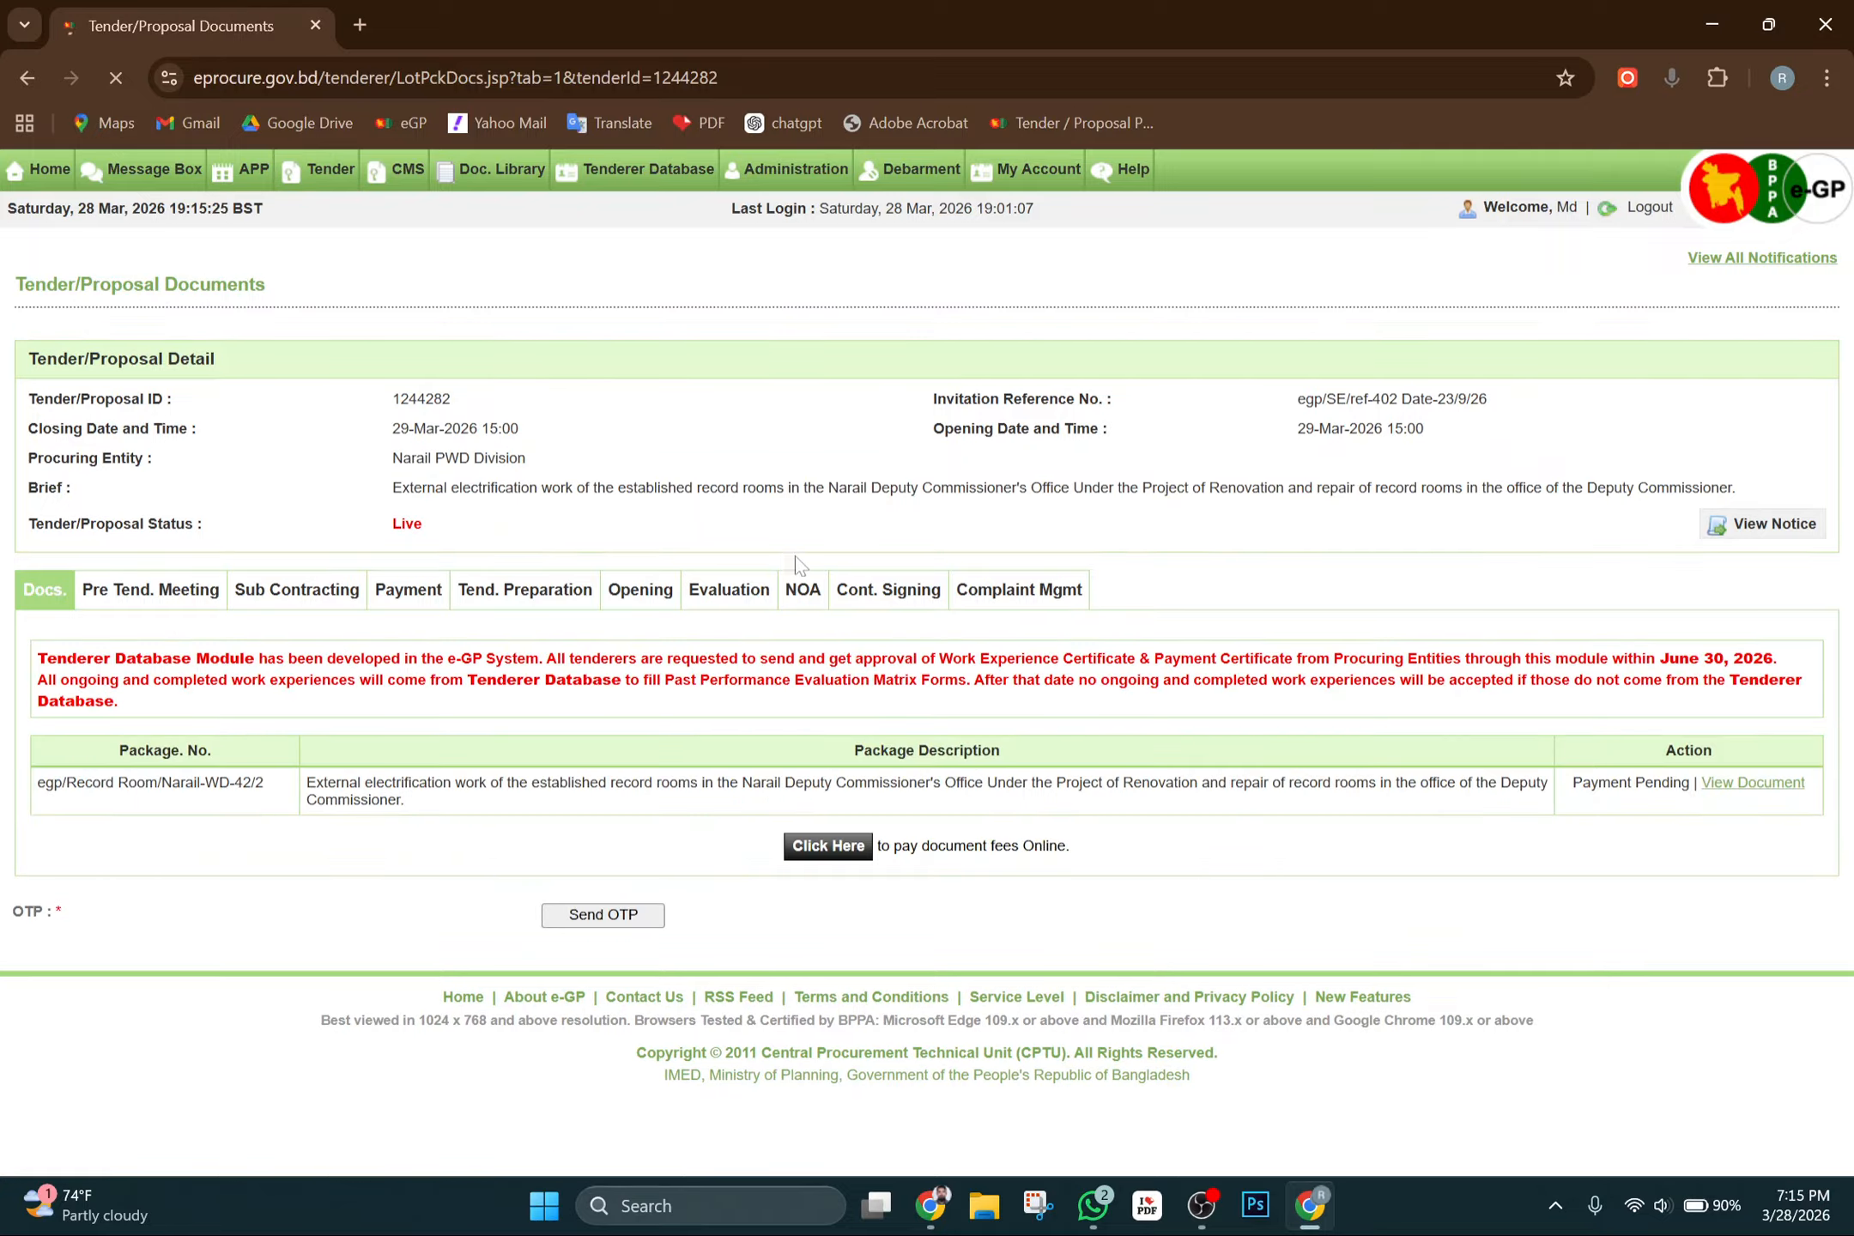
{"action": "left_click", "coordinate": [828, 846]}
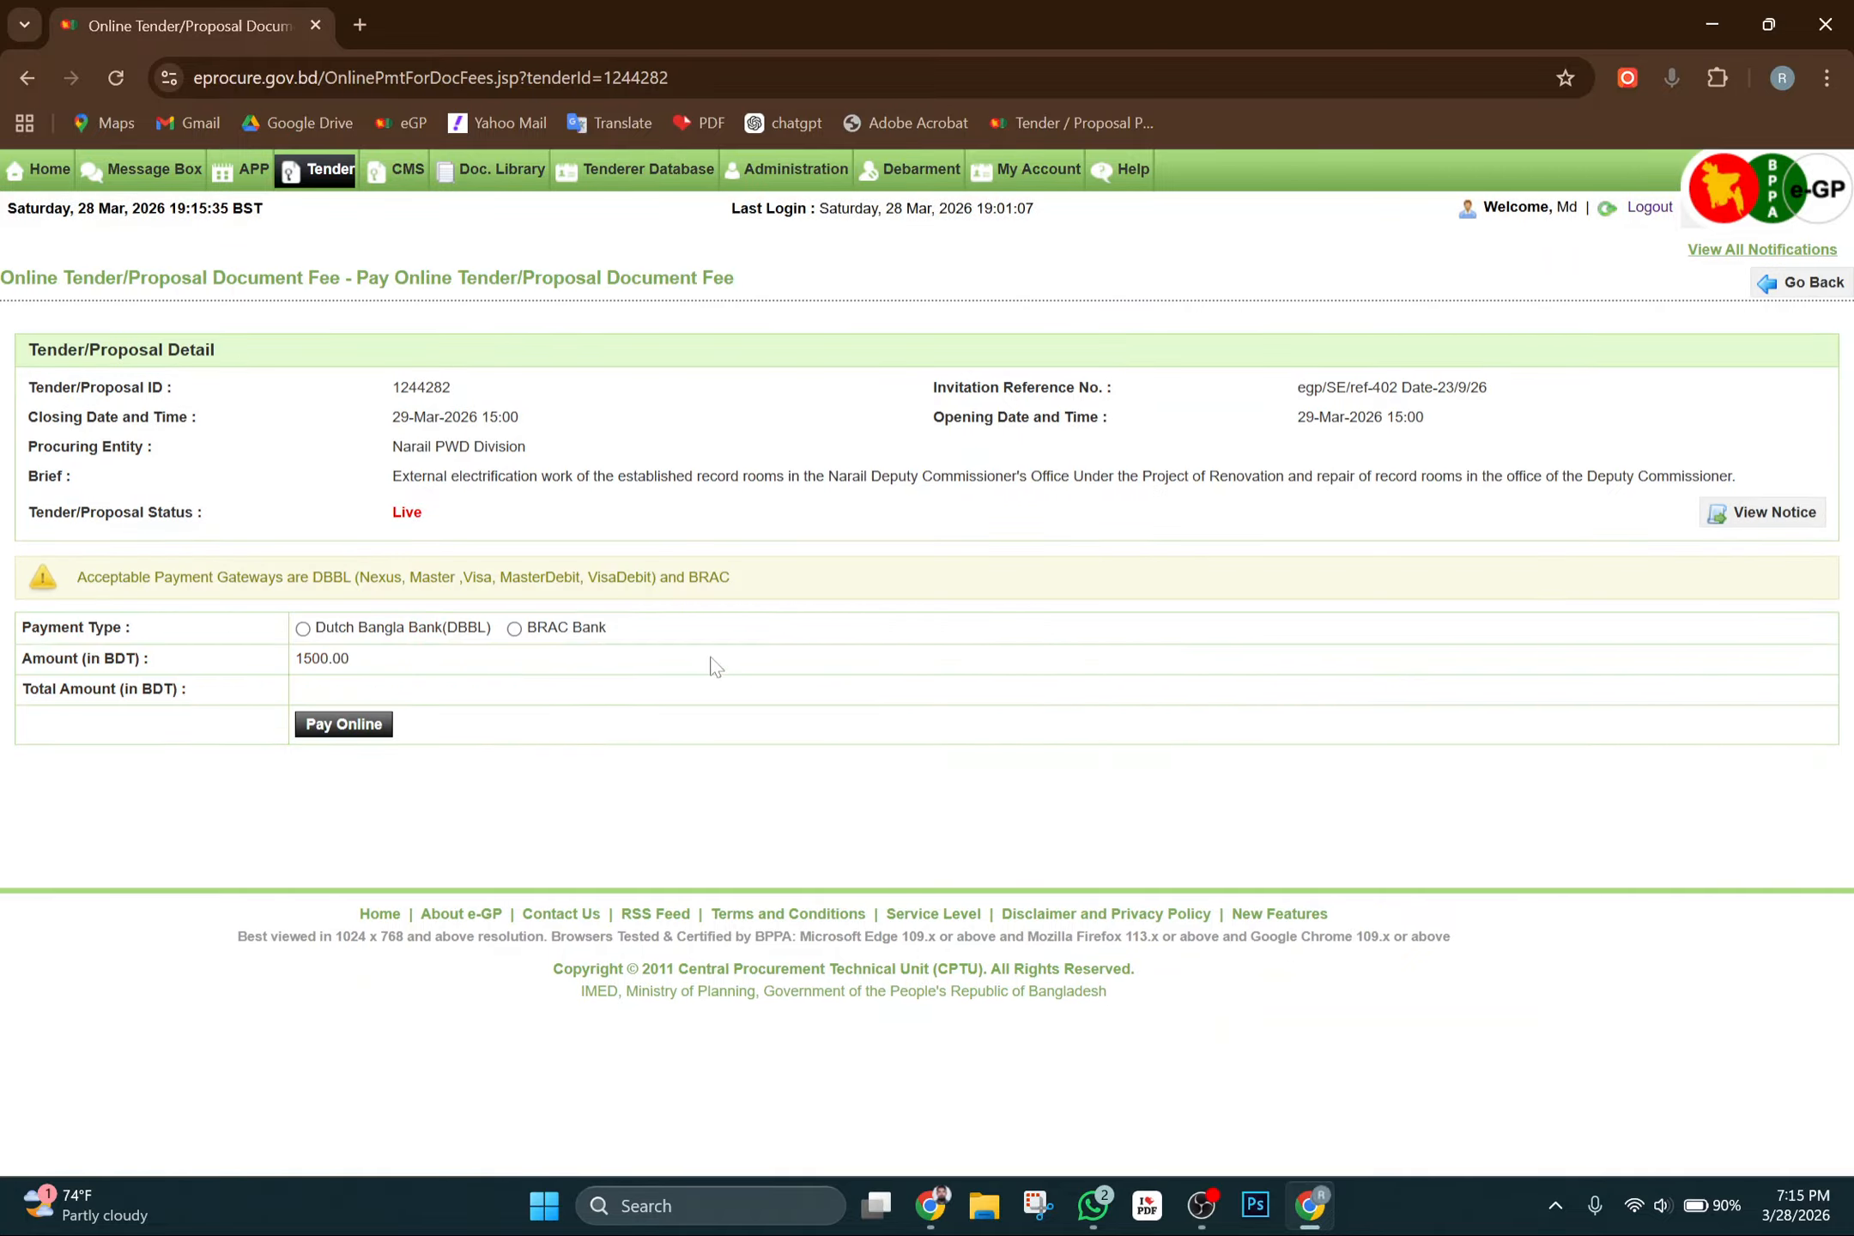
{"action": "left_click", "coordinate": [514, 629]}
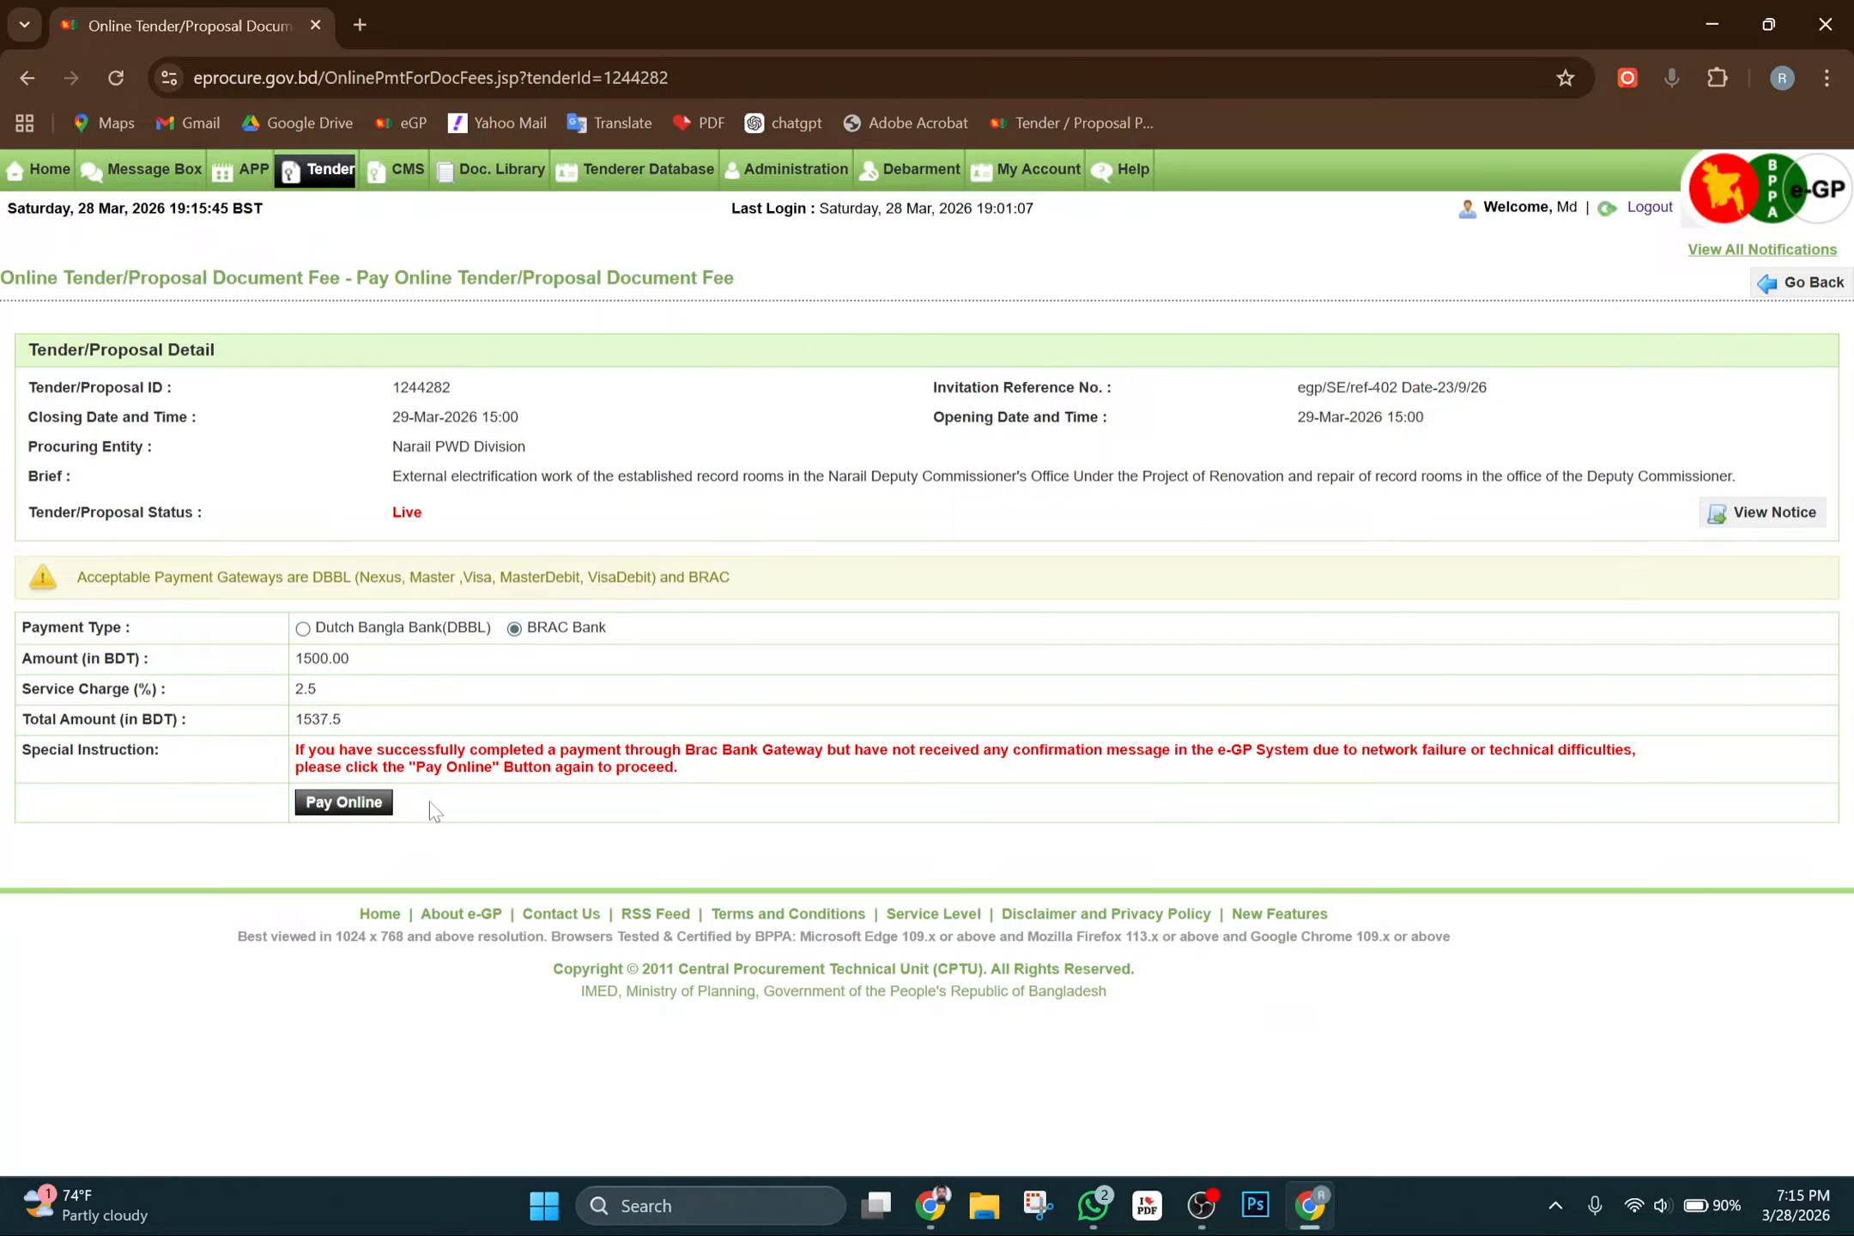
{"action": "left_click", "coordinate": [352, 803]}
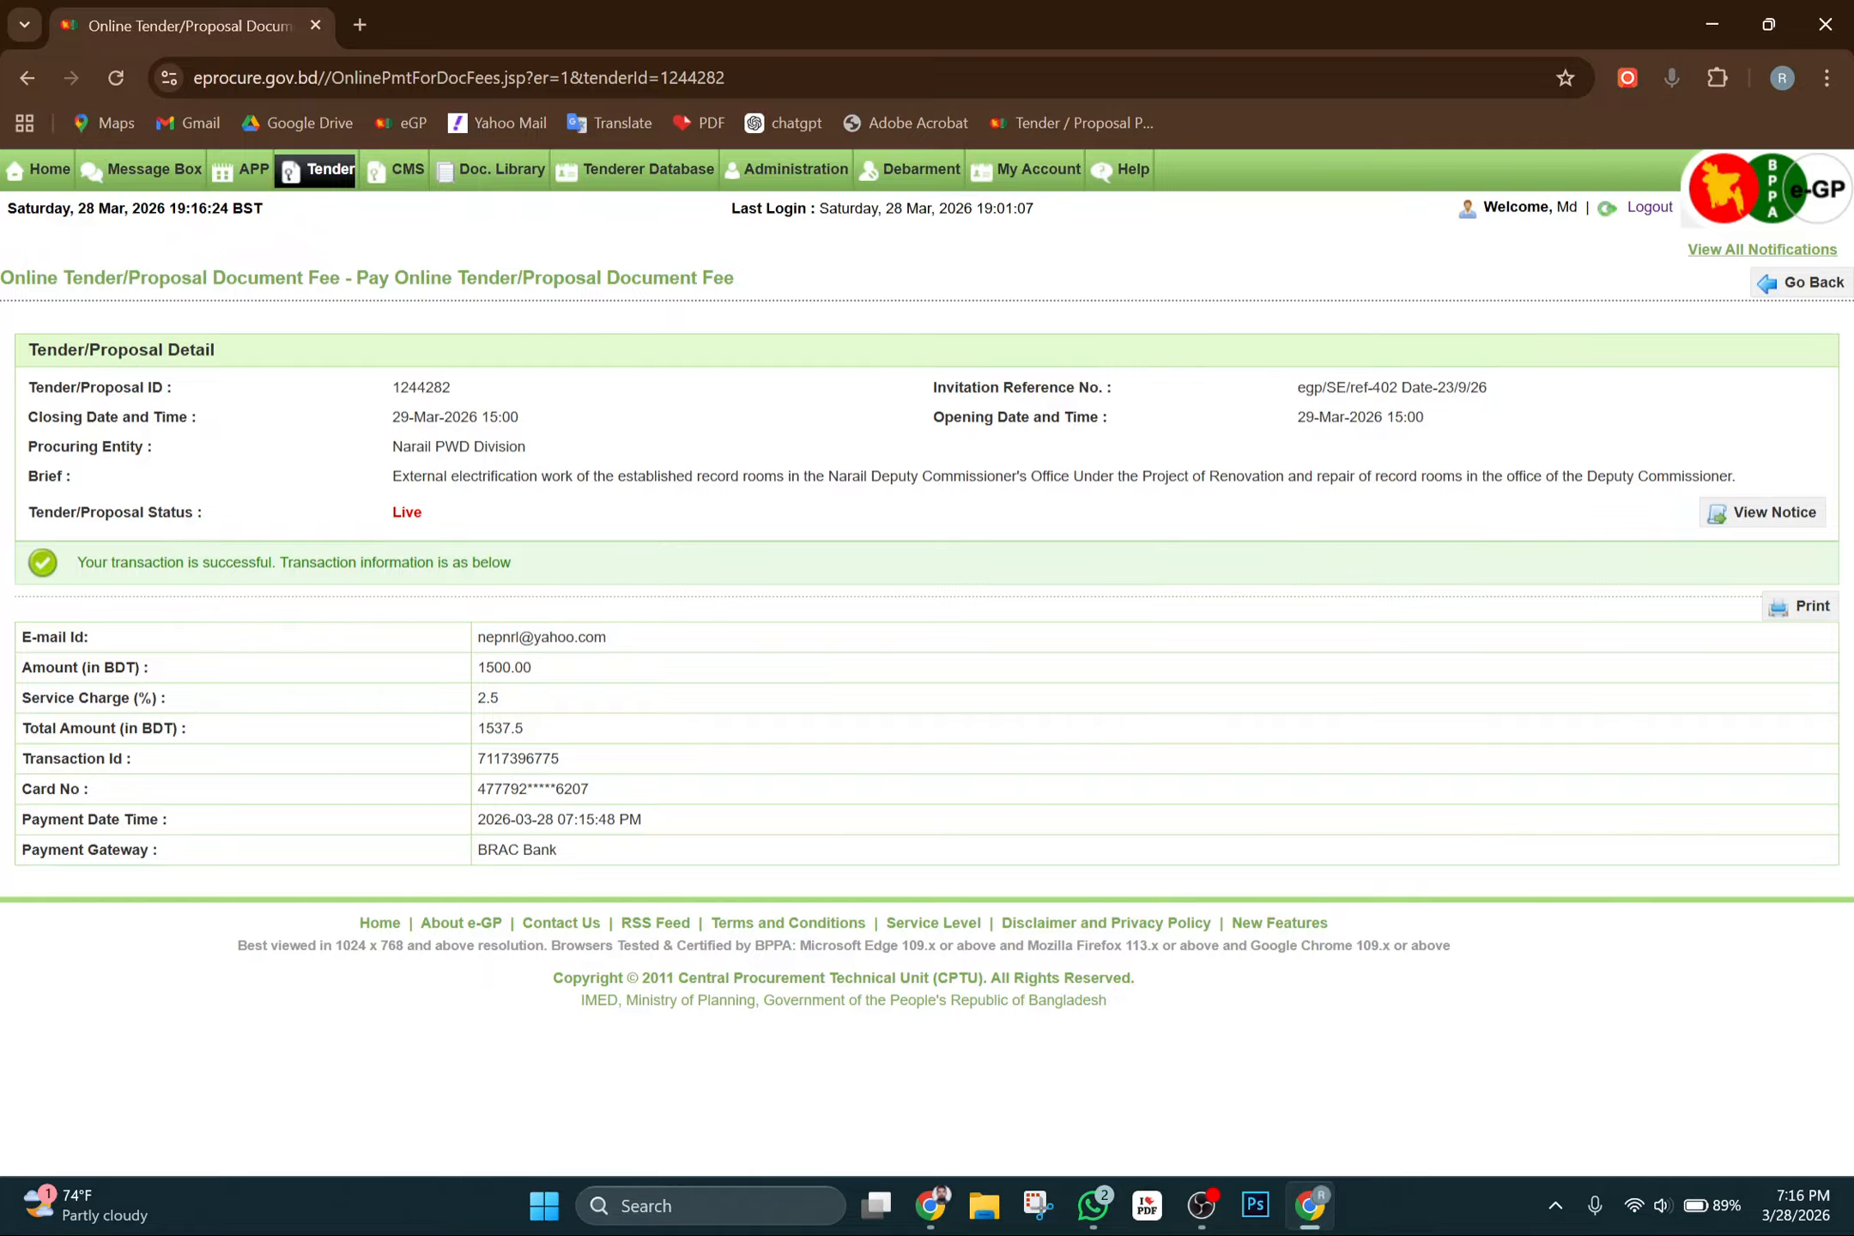
Print the payment receipt with Microsoft Print to PDF, and agree to the declaration on the tender's documents page
{"action": "left_click", "coordinate": [1802, 609]}
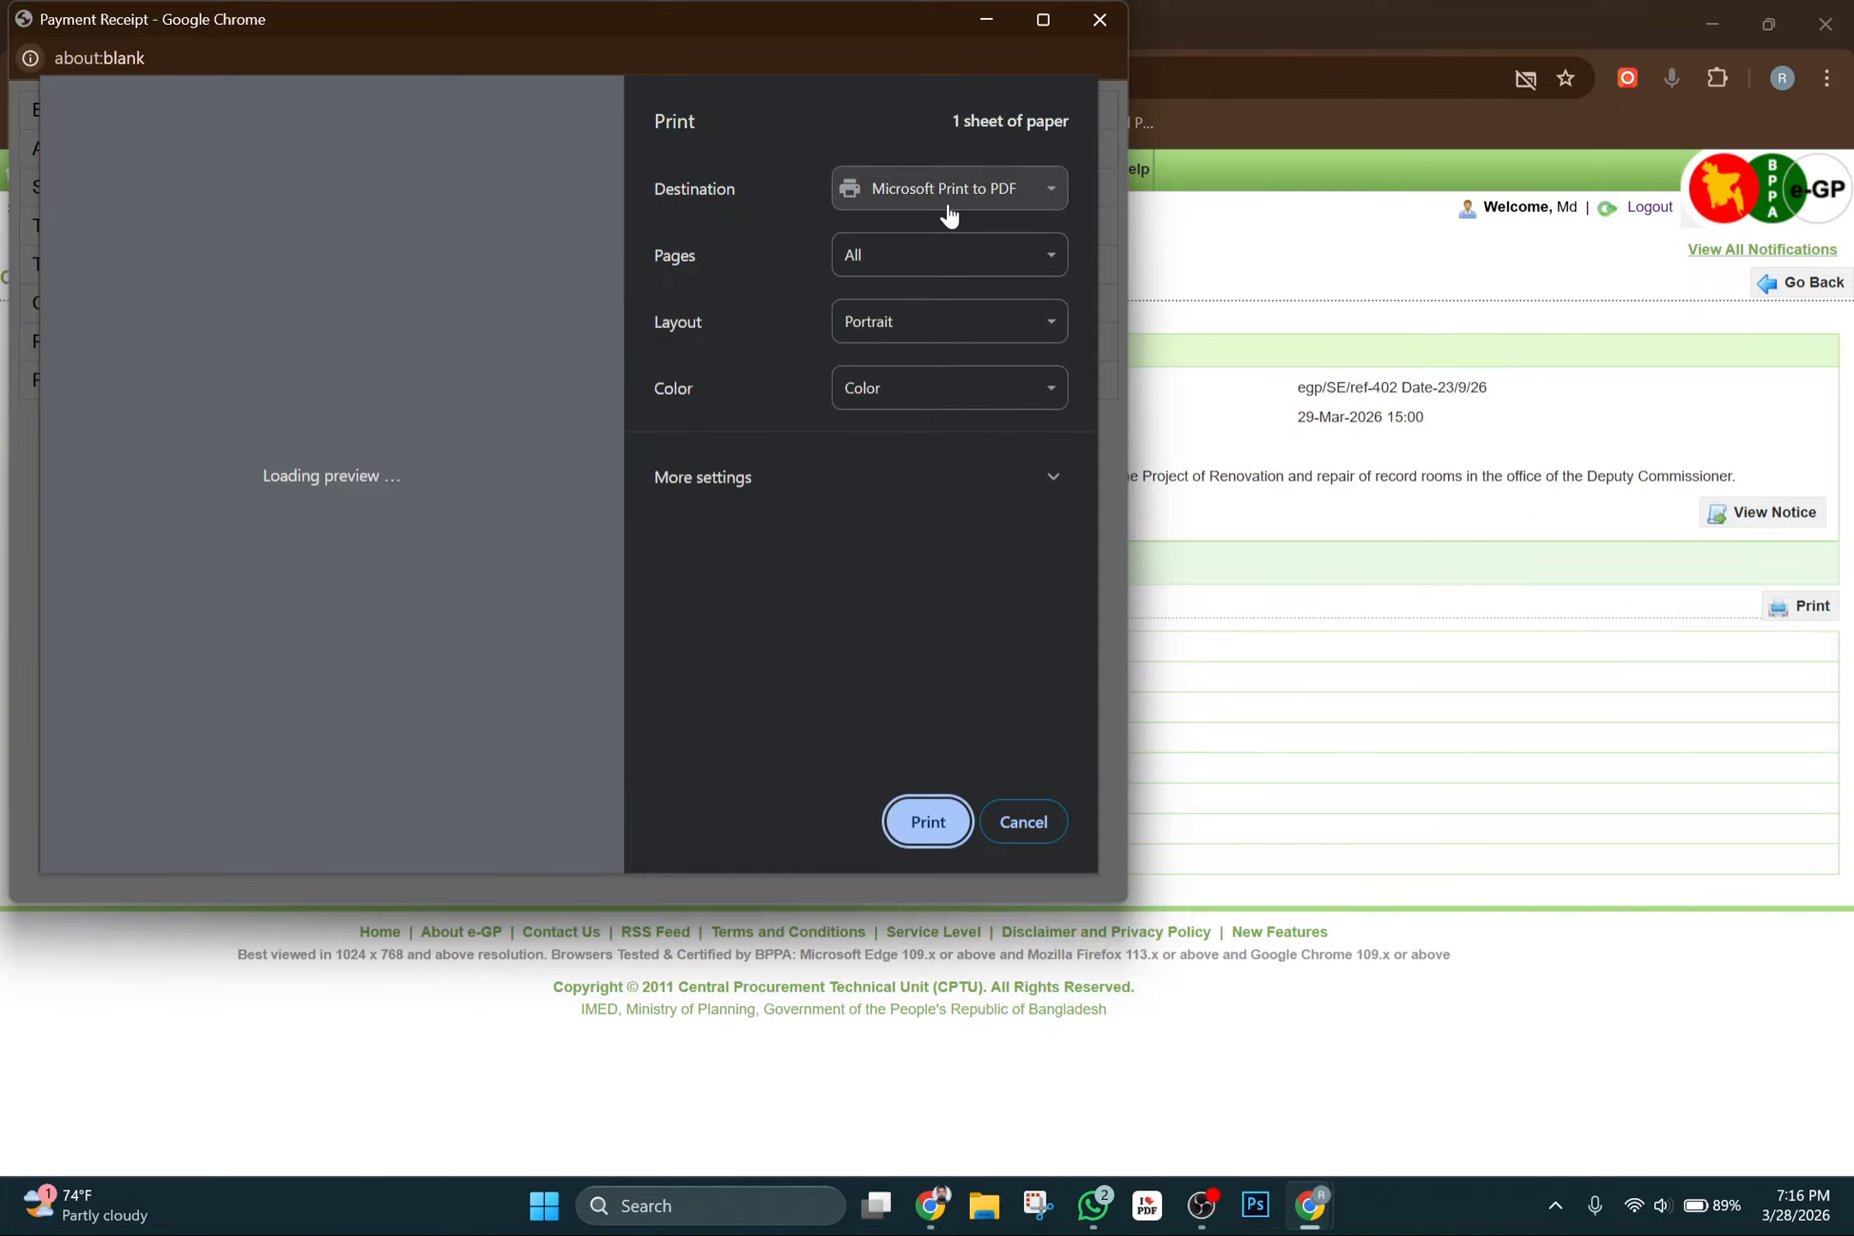
{"action": "left_click", "coordinate": [924, 824]}
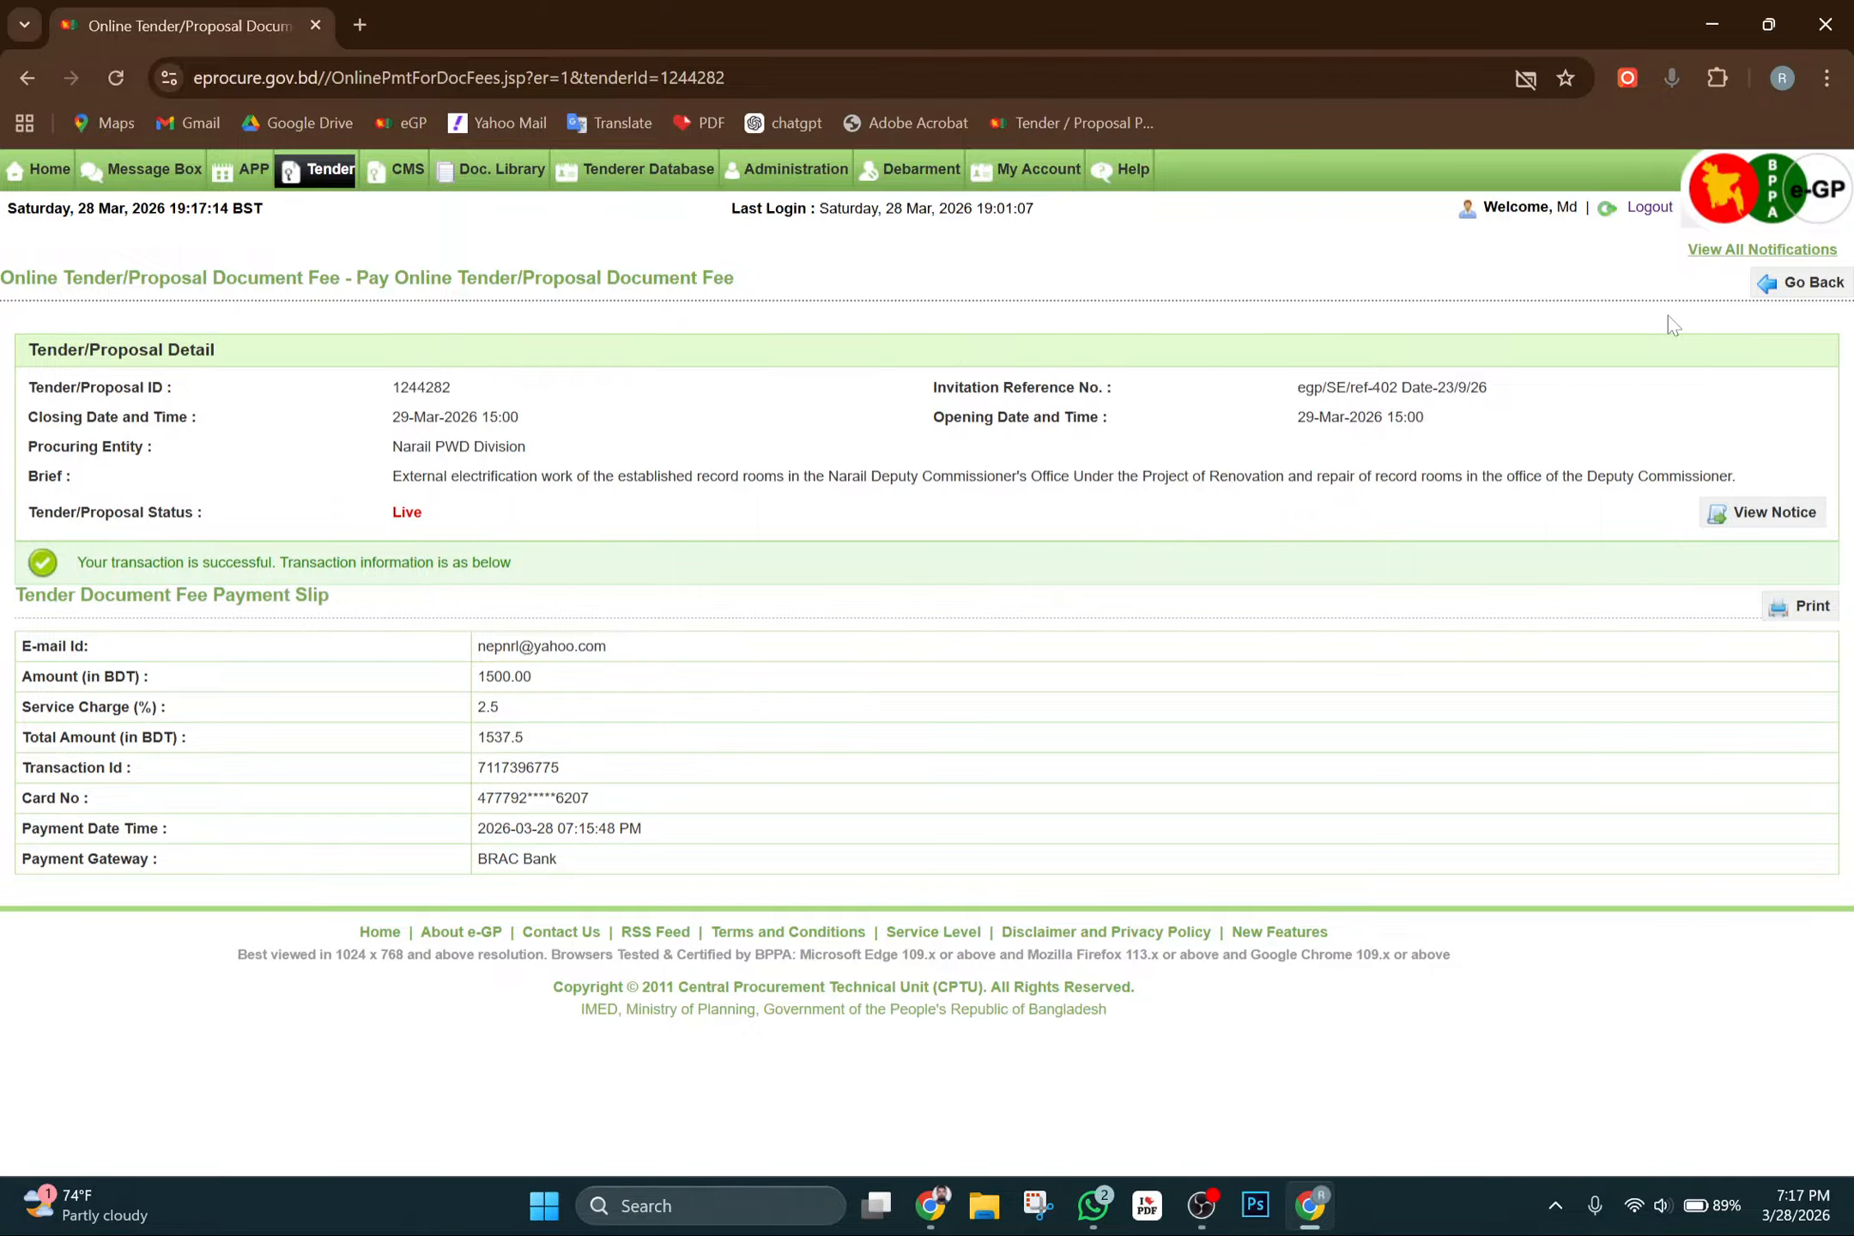
{"action": "left_click", "coordinate": [1789, 285]}
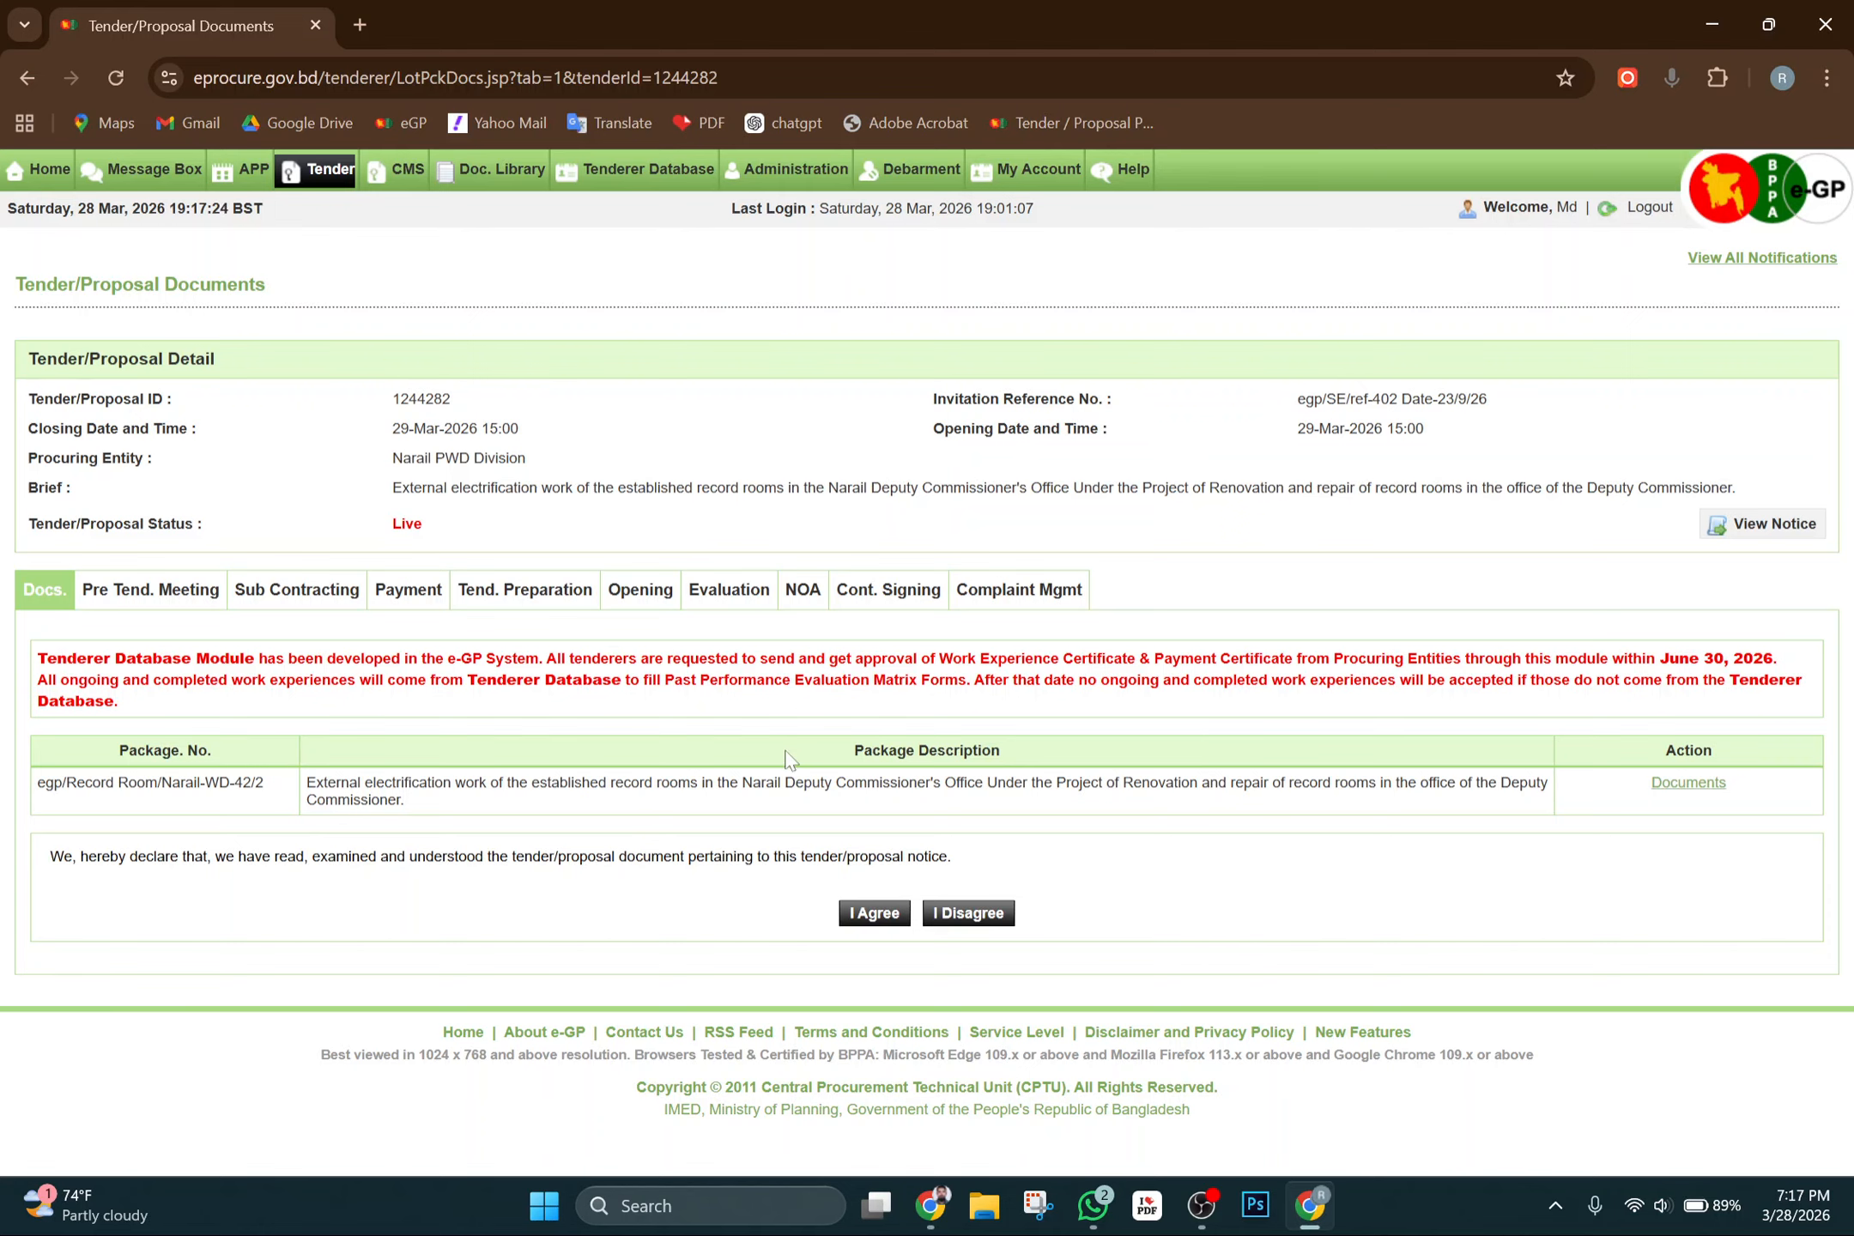
{"action": "left_click", "coordinate": [874, 912]}
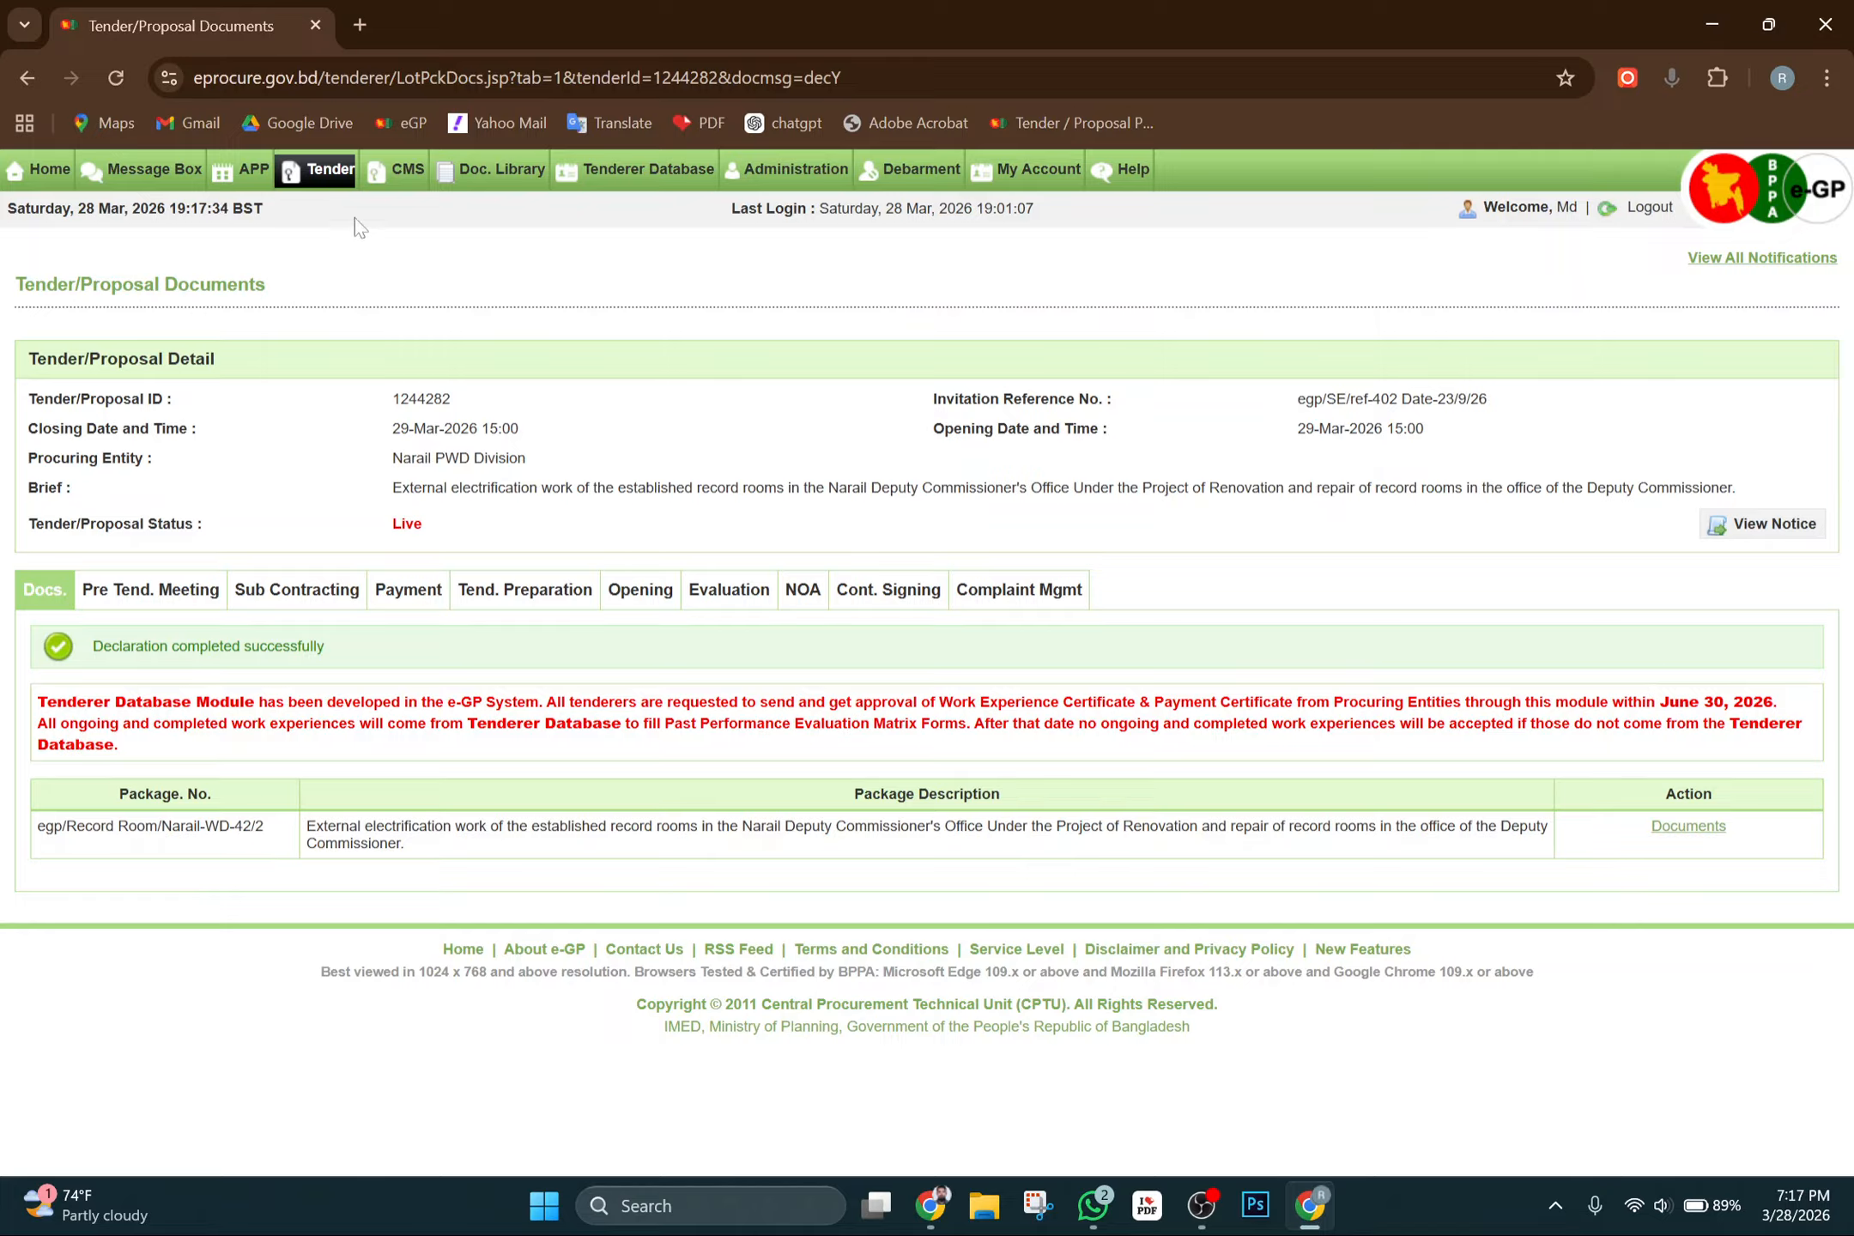
List all tenders and open the dashboard of the first live tender, 1248596
{"action": "mouse_move", "coordinate": [314, 171]}
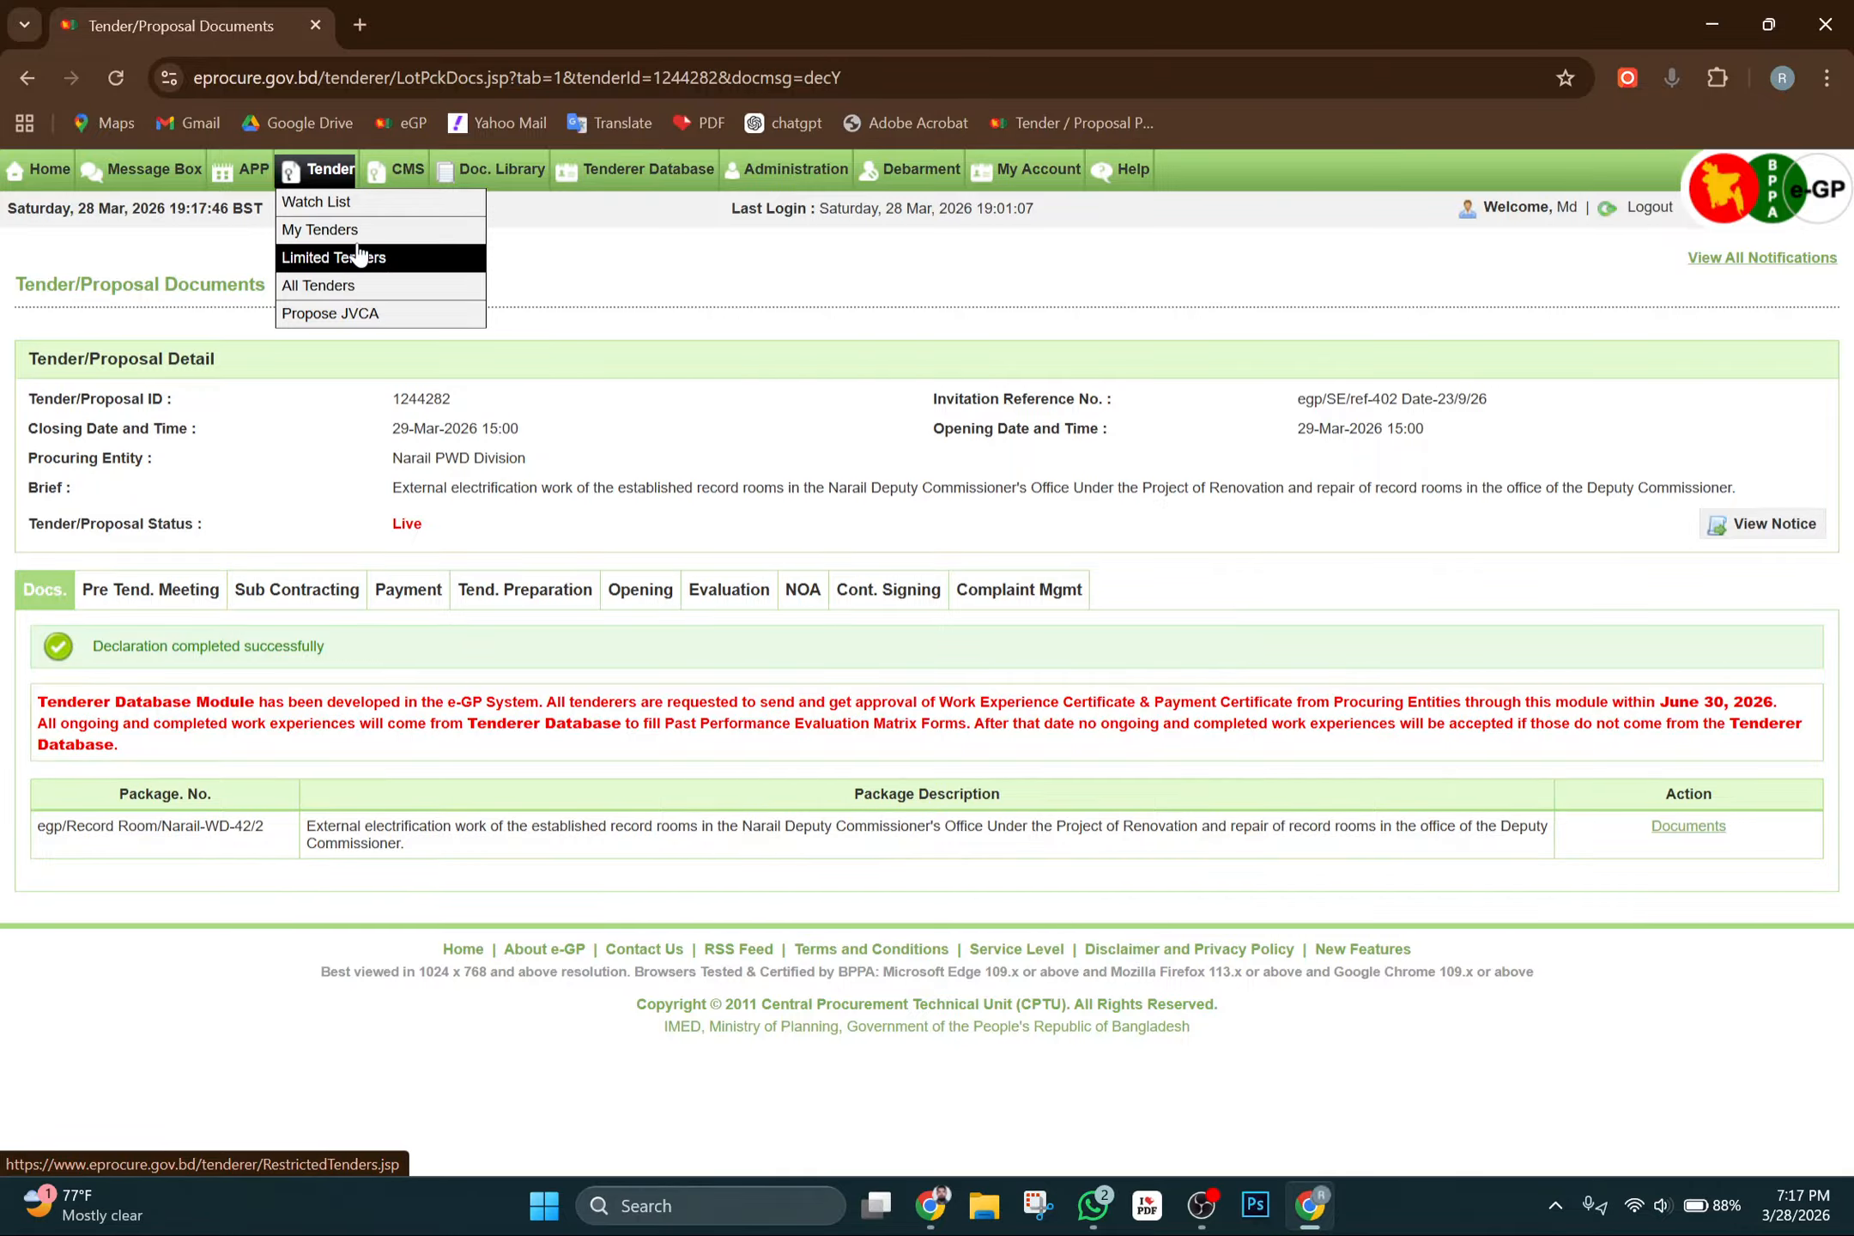
{"action": "left_click", "coordinate": [367, 288]}
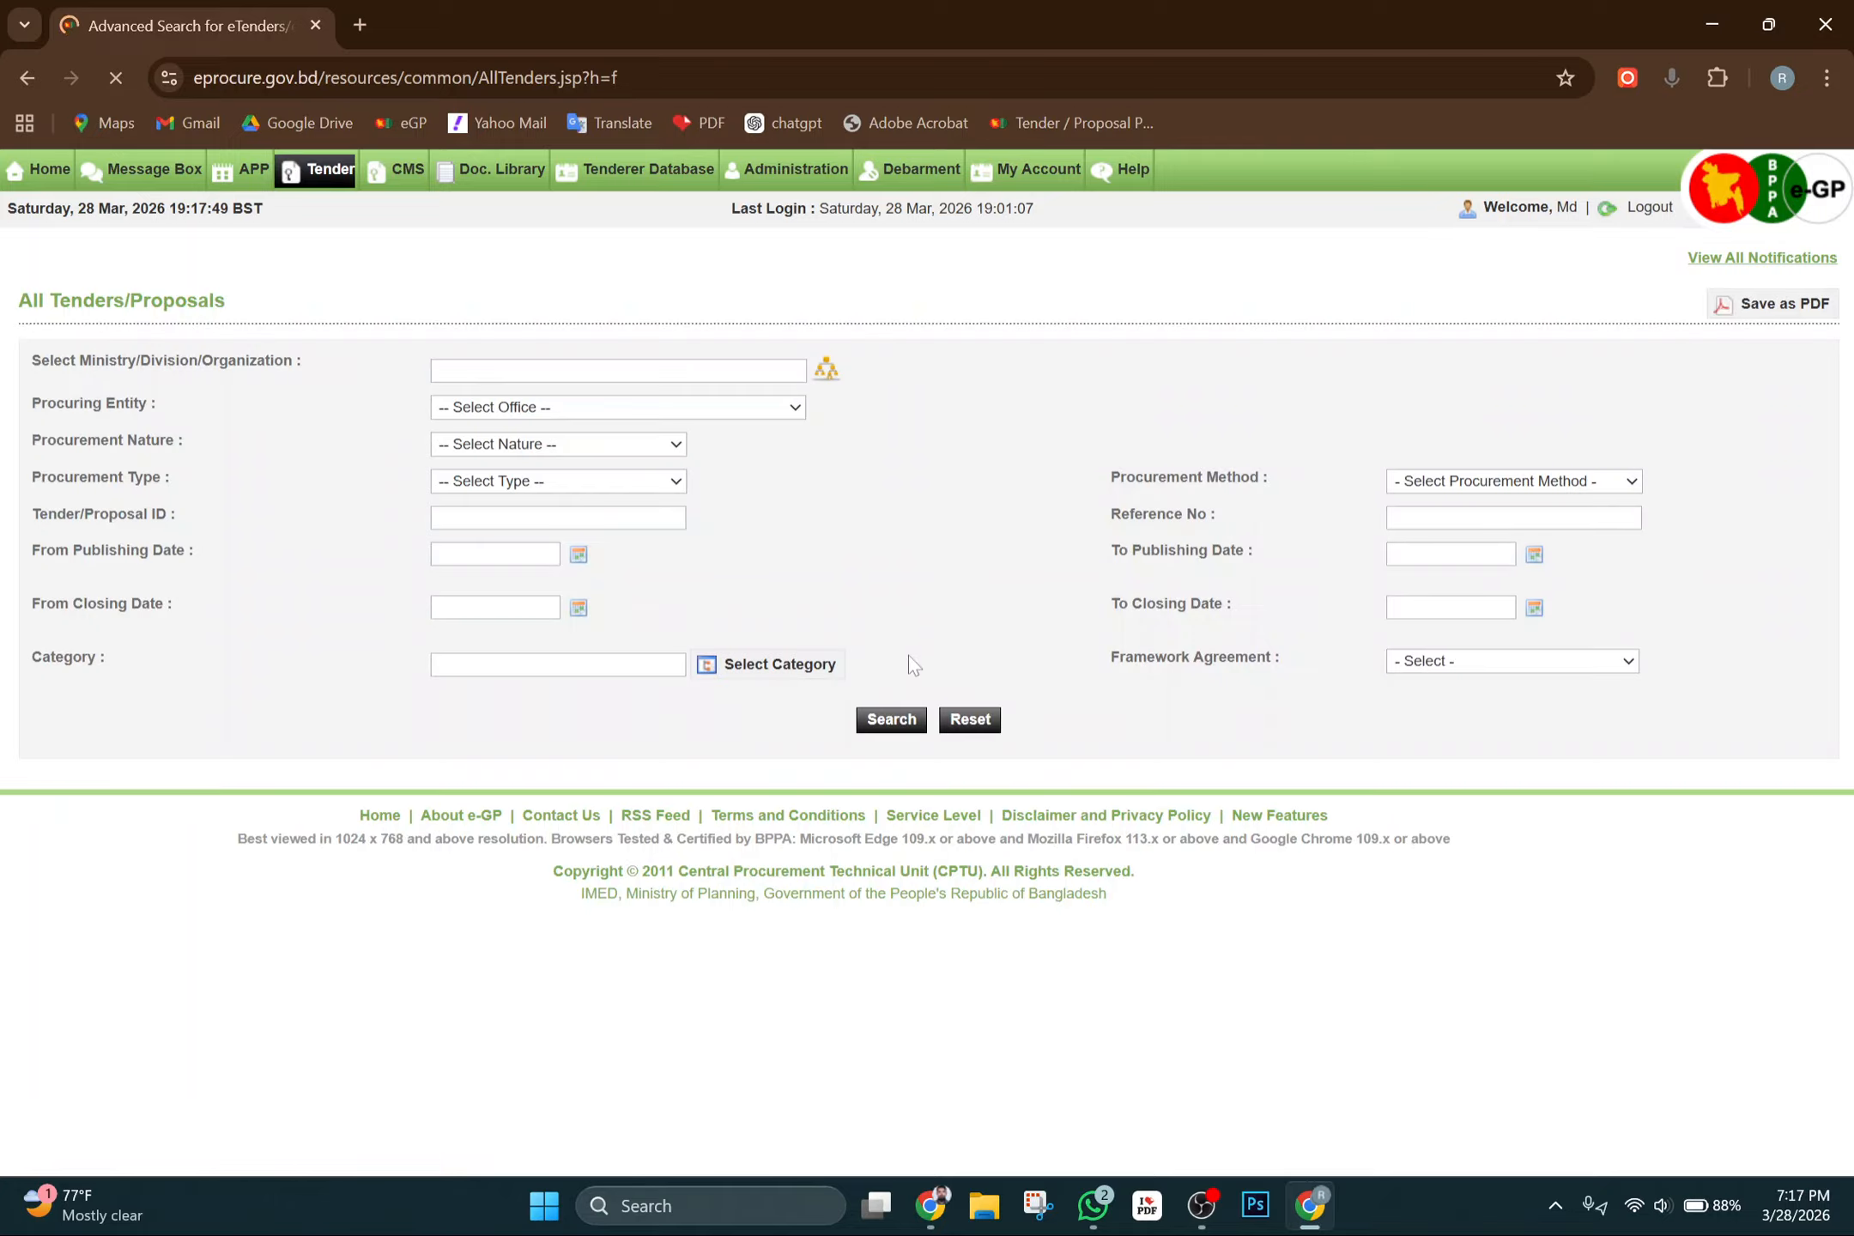
{"action": "scroll", "coordinate": [944, 635], "scroll_direction": "down", "scroll_amount": 4}
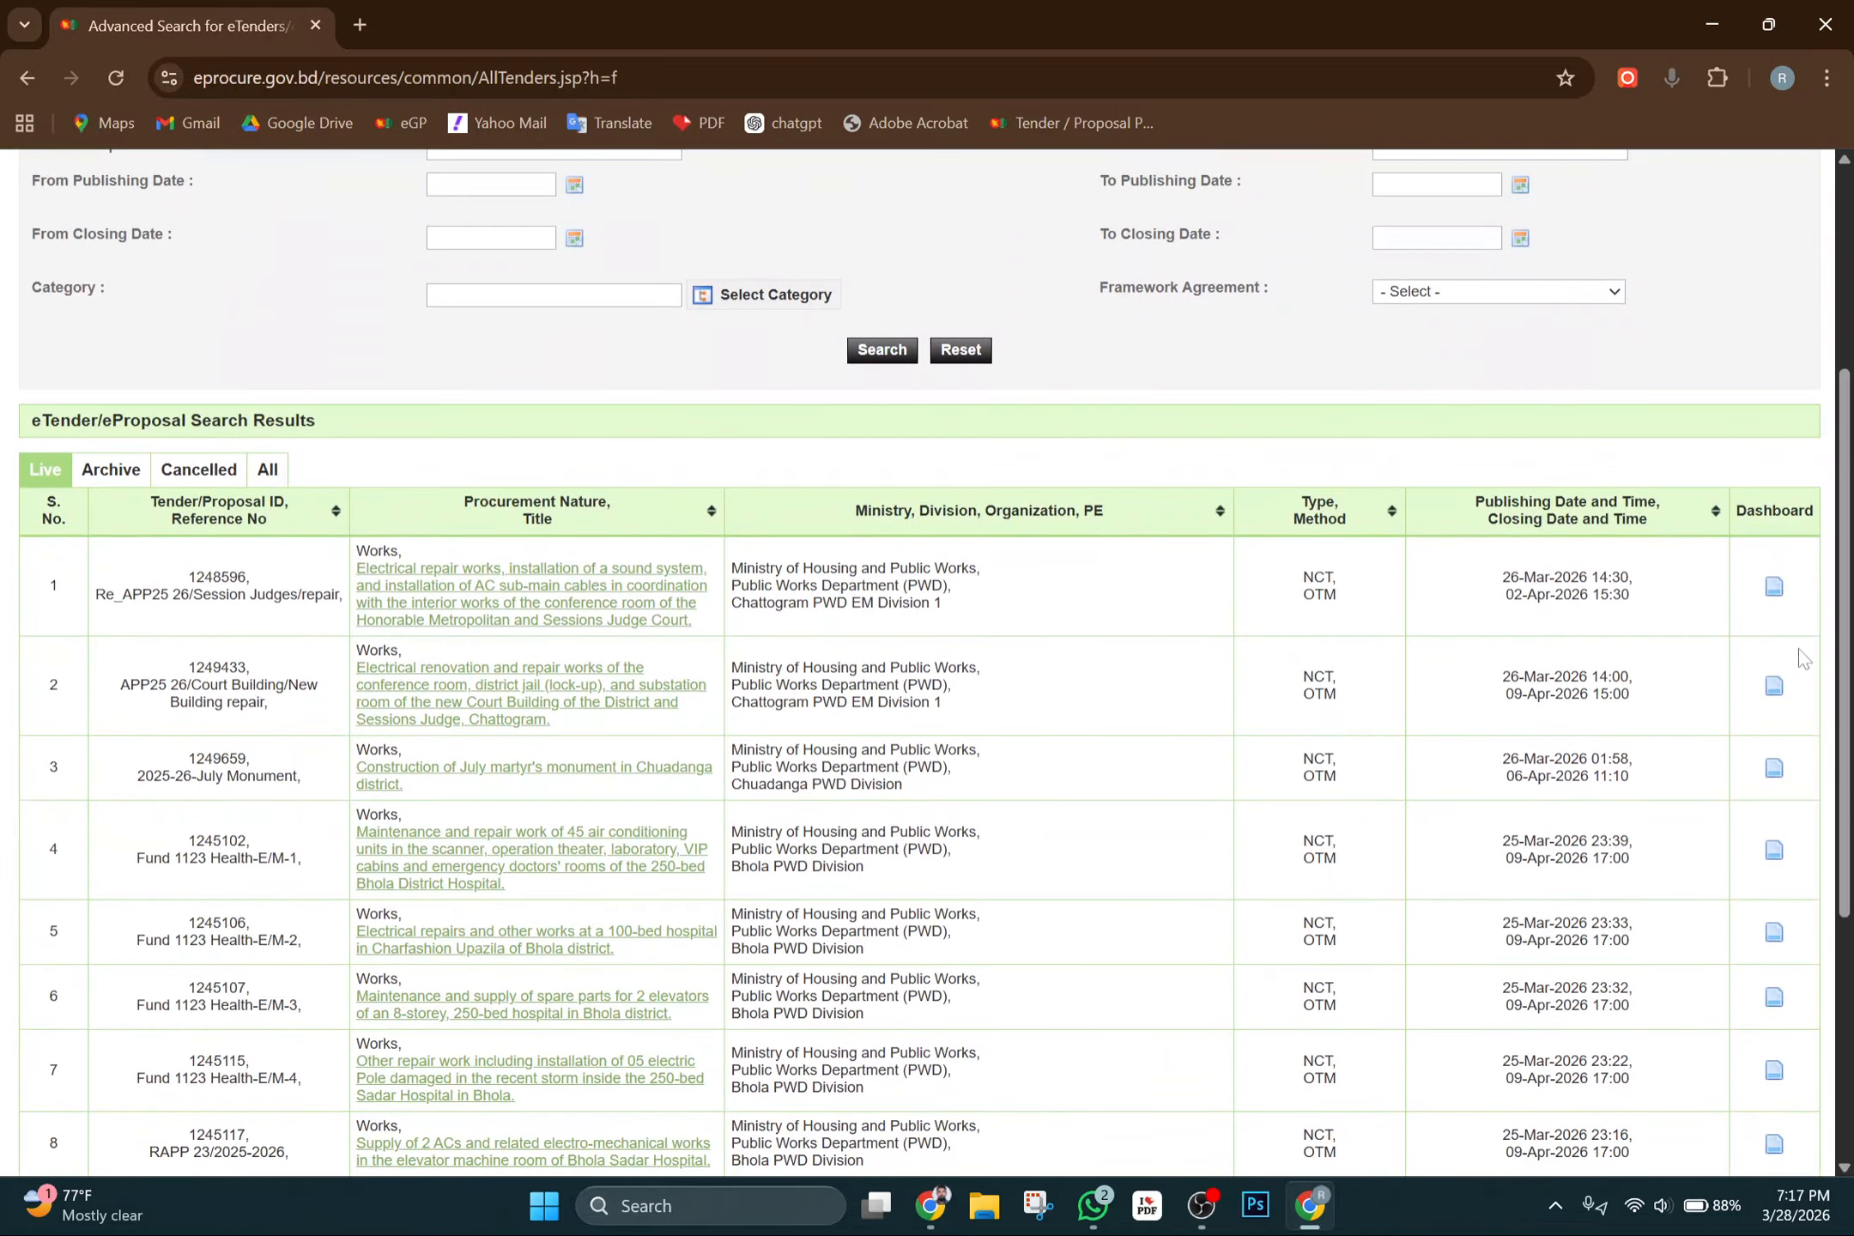
{"action": "left_click", "coordinate": [1778, 586]}
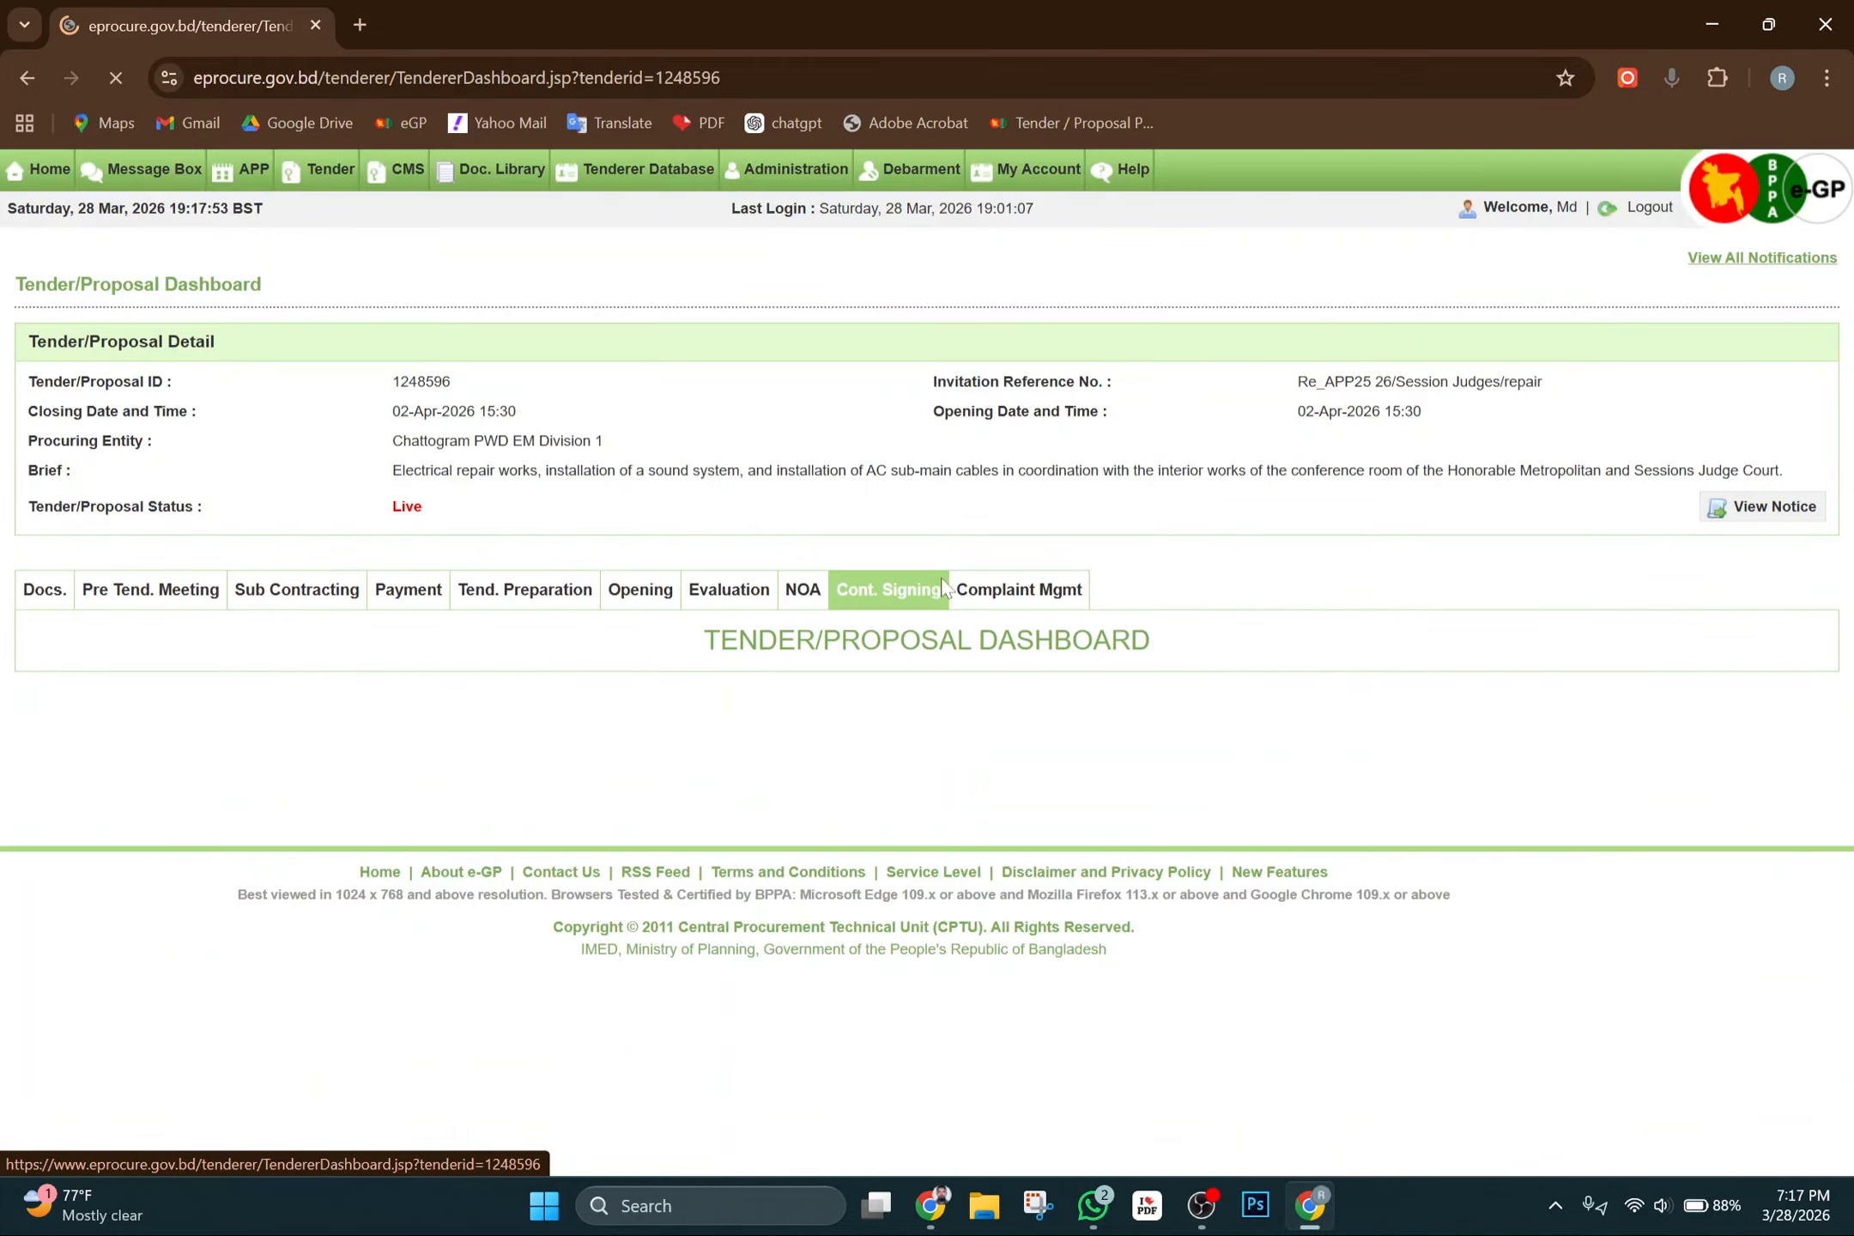
Open the tender's online document fee payment and submit it with Dutch Bangla Bank (DBBL) as payment type and DBBL Nexus as card type
{"action": "left_click", "coordinate": [41, 611]}
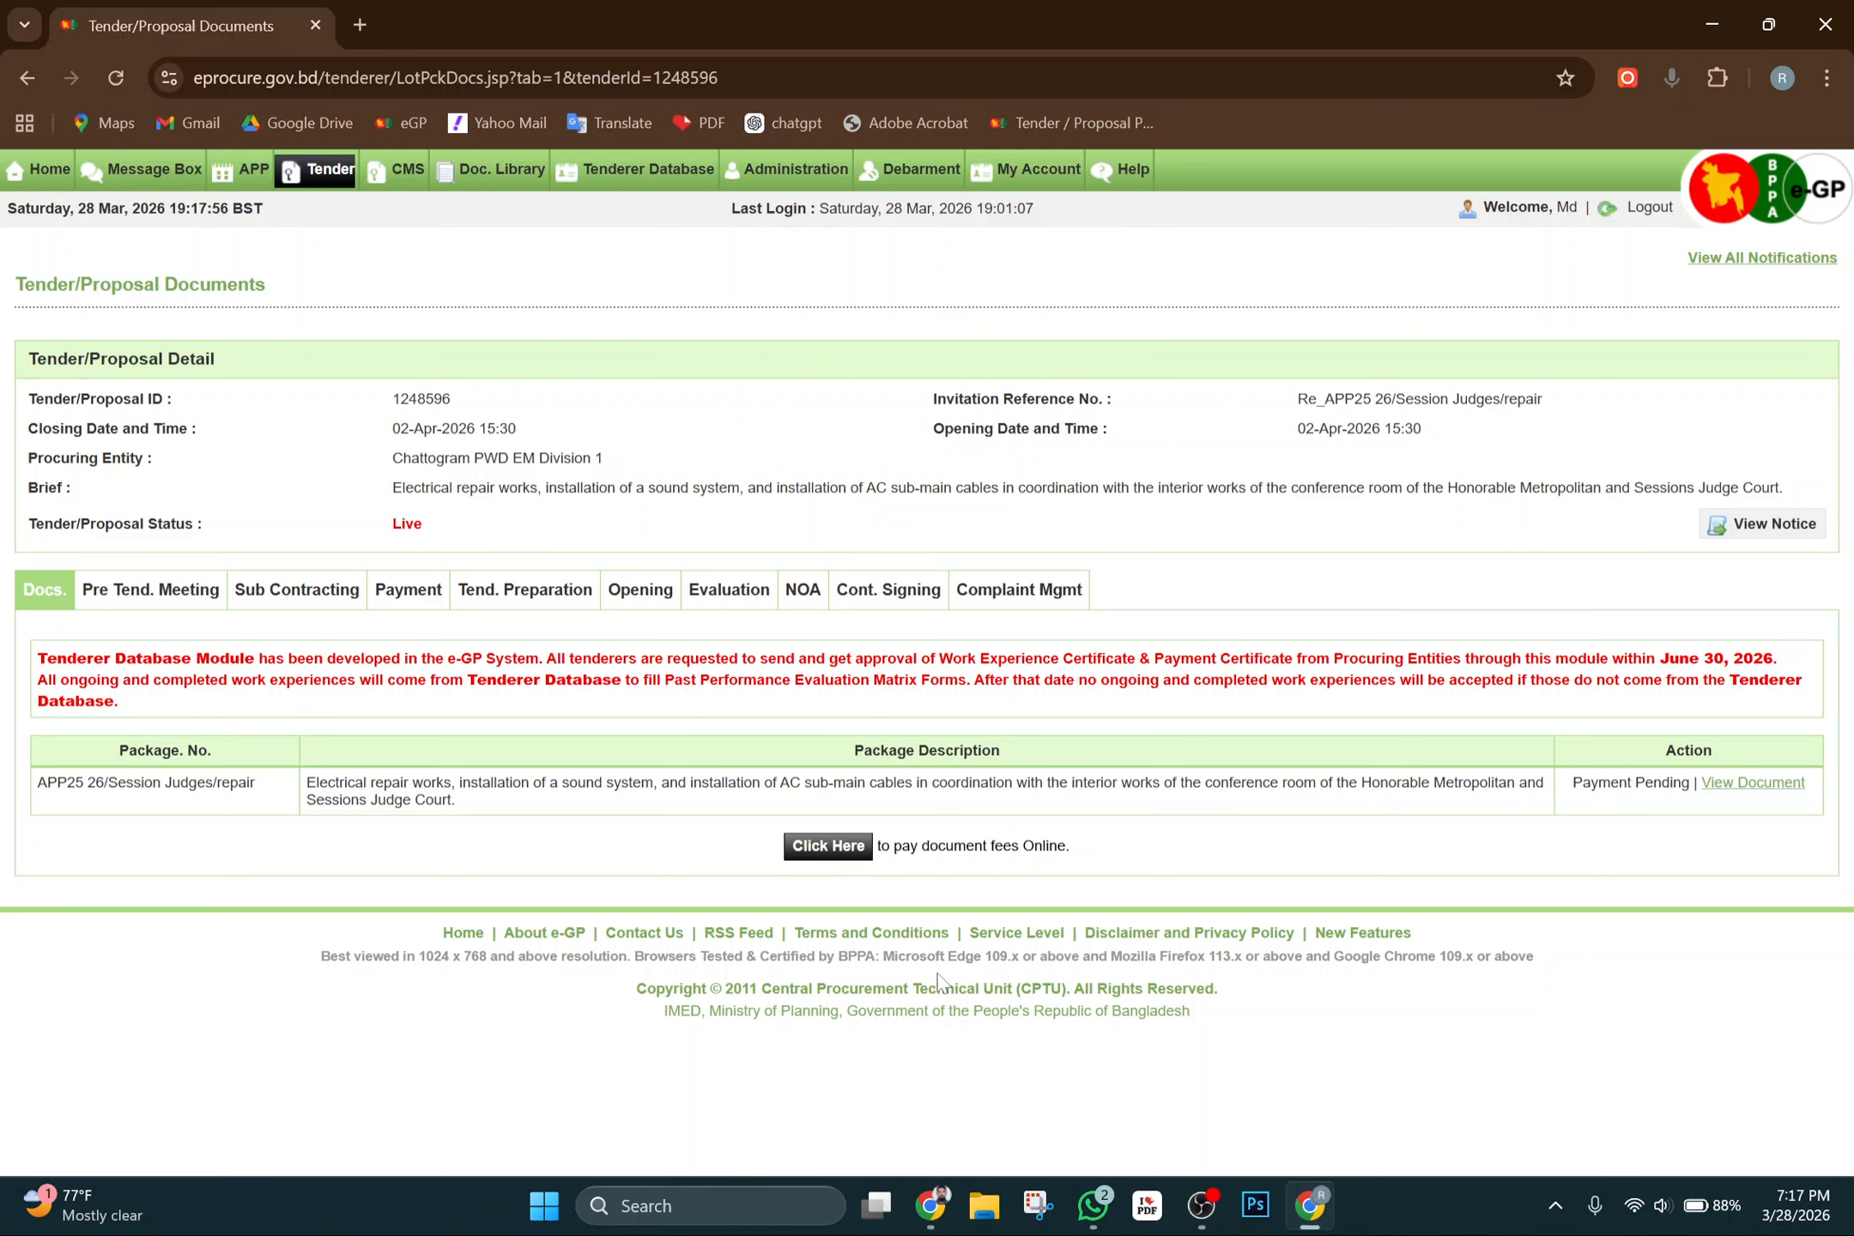
{"action": "left_click", "coordinate": [846, 846]}
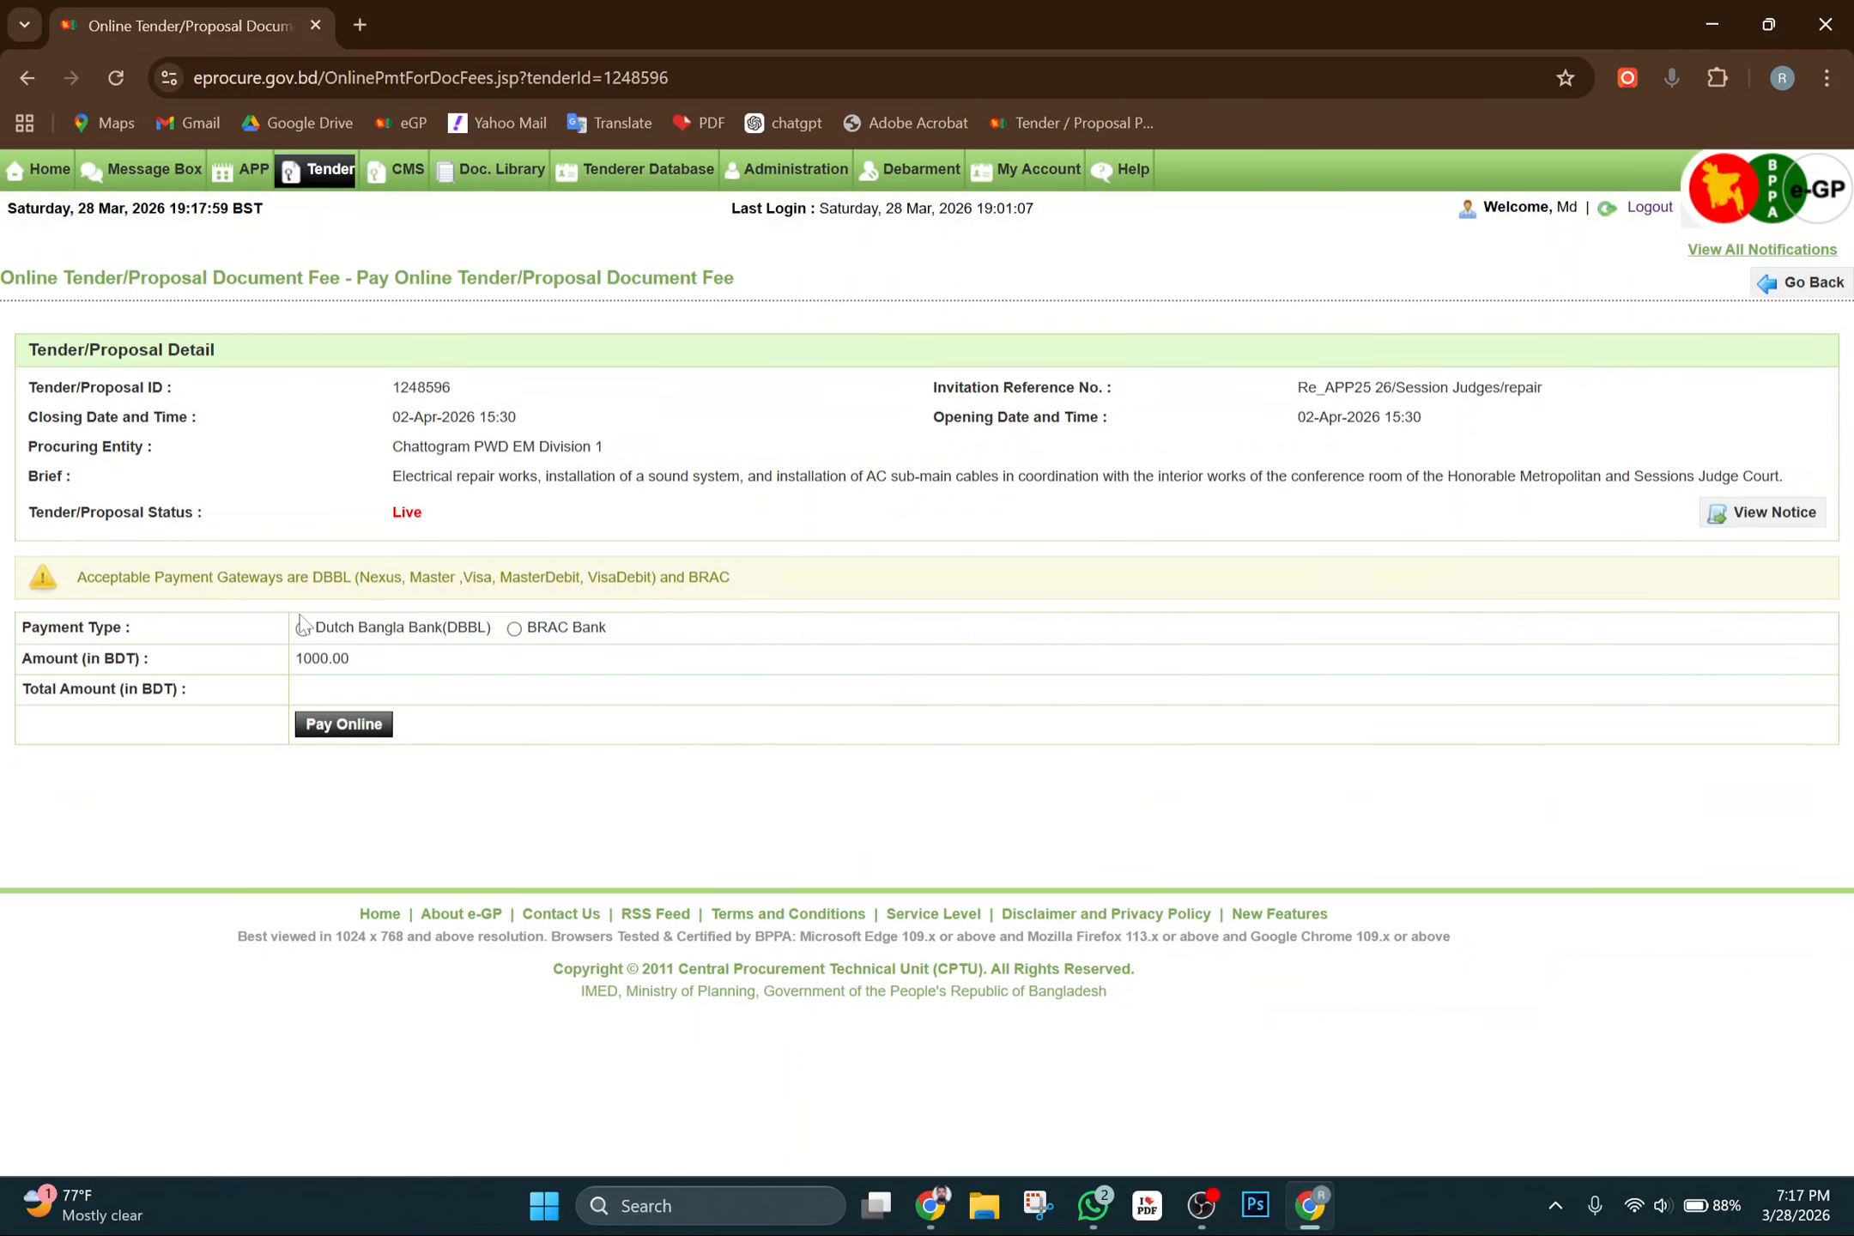
{"action": "left_click", "coordinate": [303, 628]}
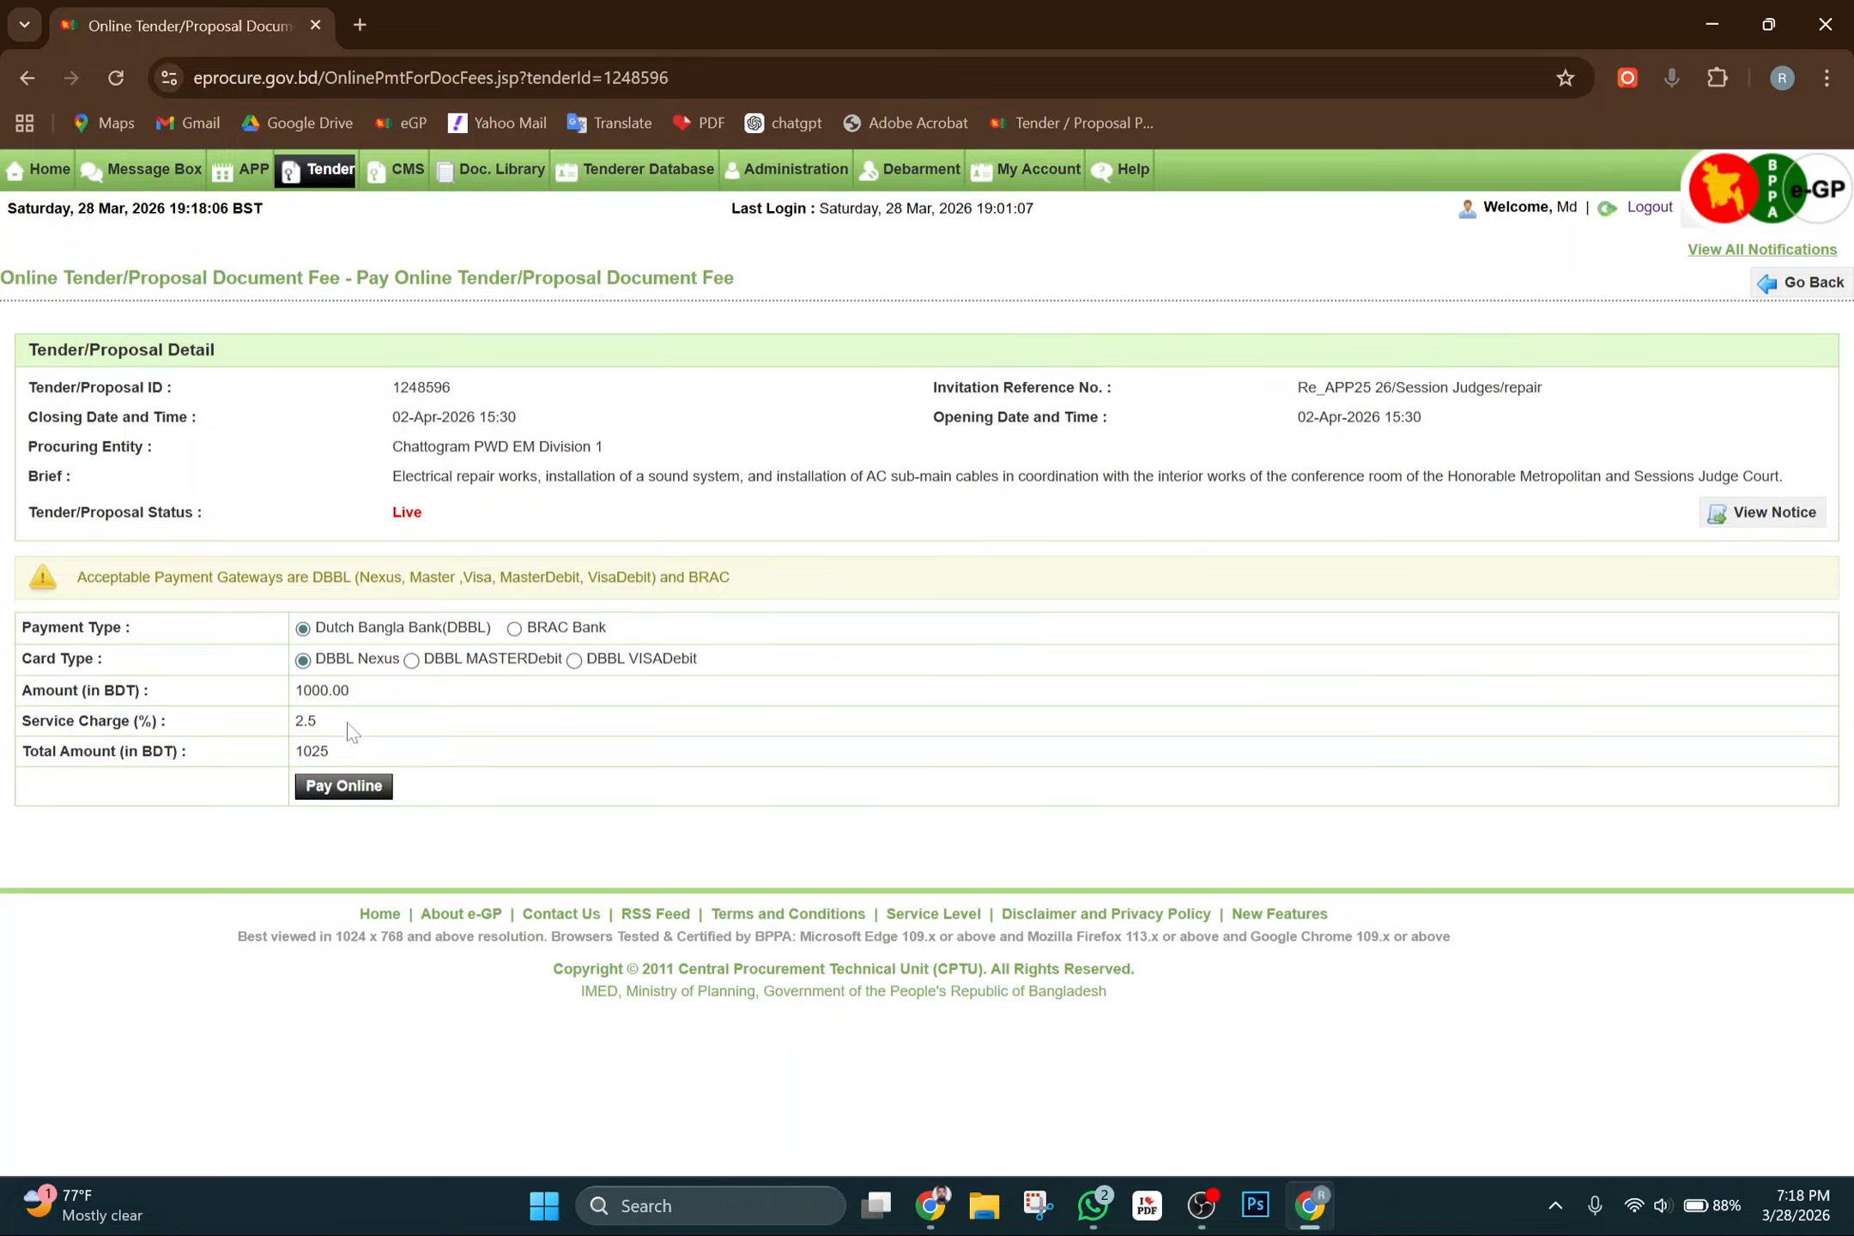
{"action": "left_click", "coordinate": [352, 788]}
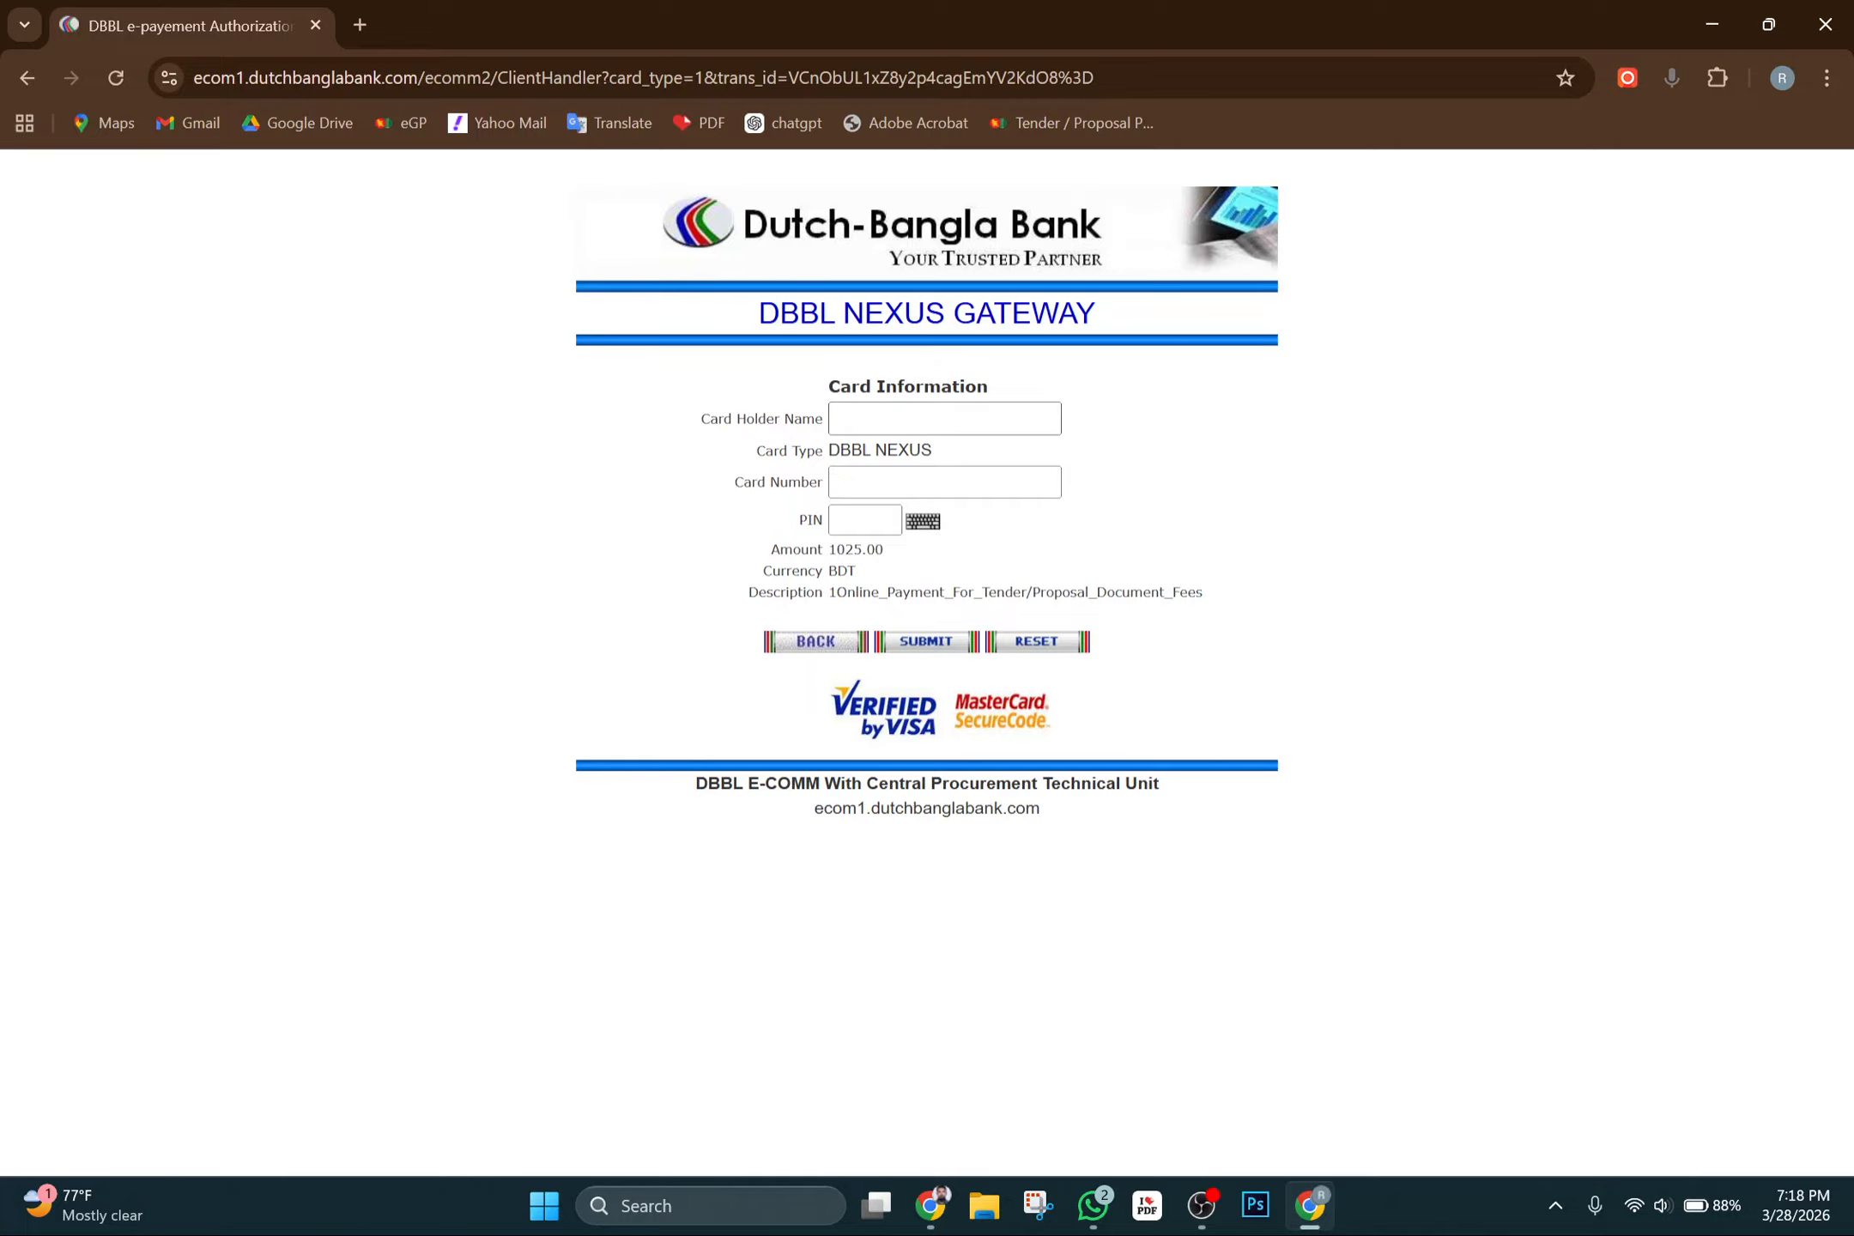
Go through the card holder name, card number and PIN fields of the DBBL Nexus payment form, leaving them empty
{"action": "left_click", "coordinate": [875, 419]}
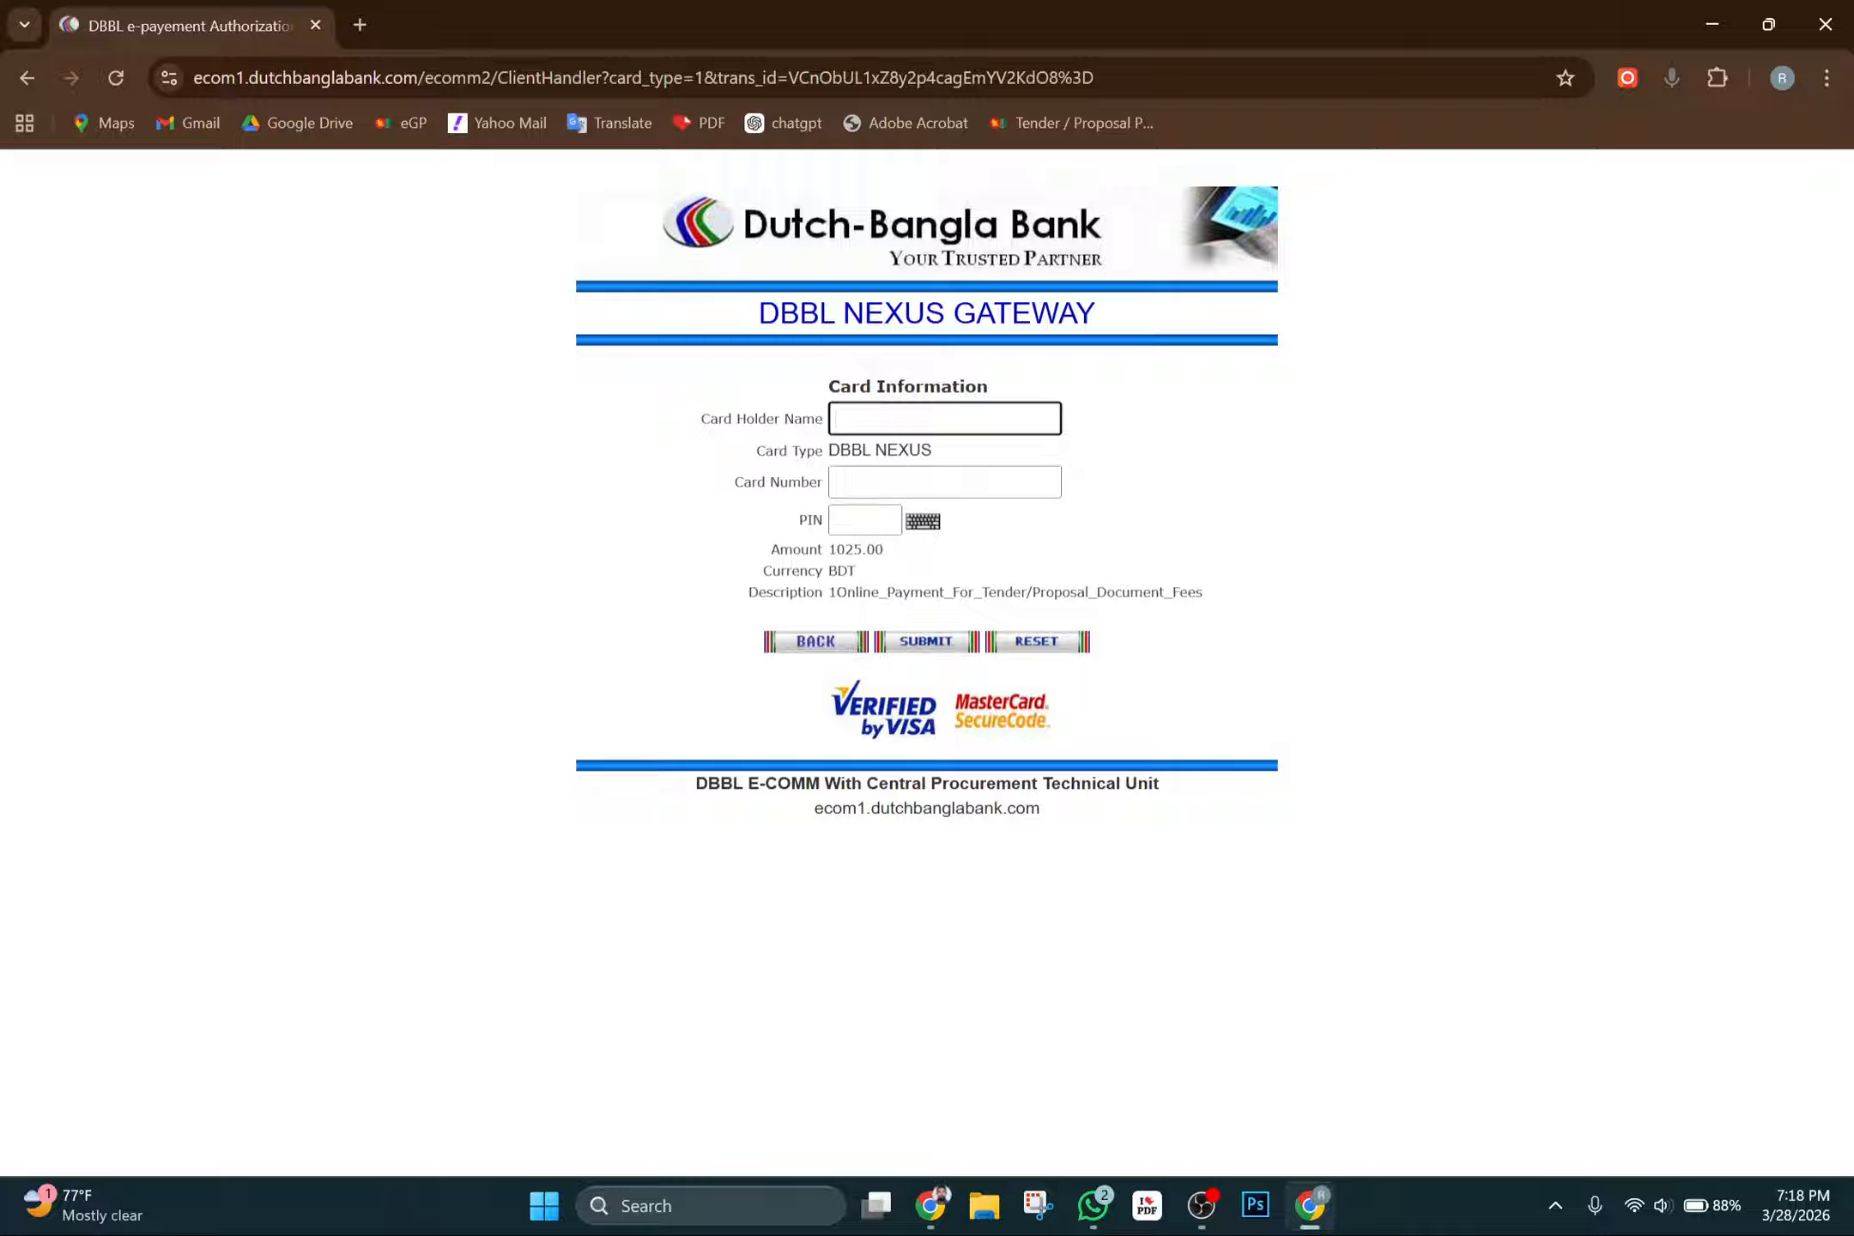
{"action": "key", "text": "Tab"}
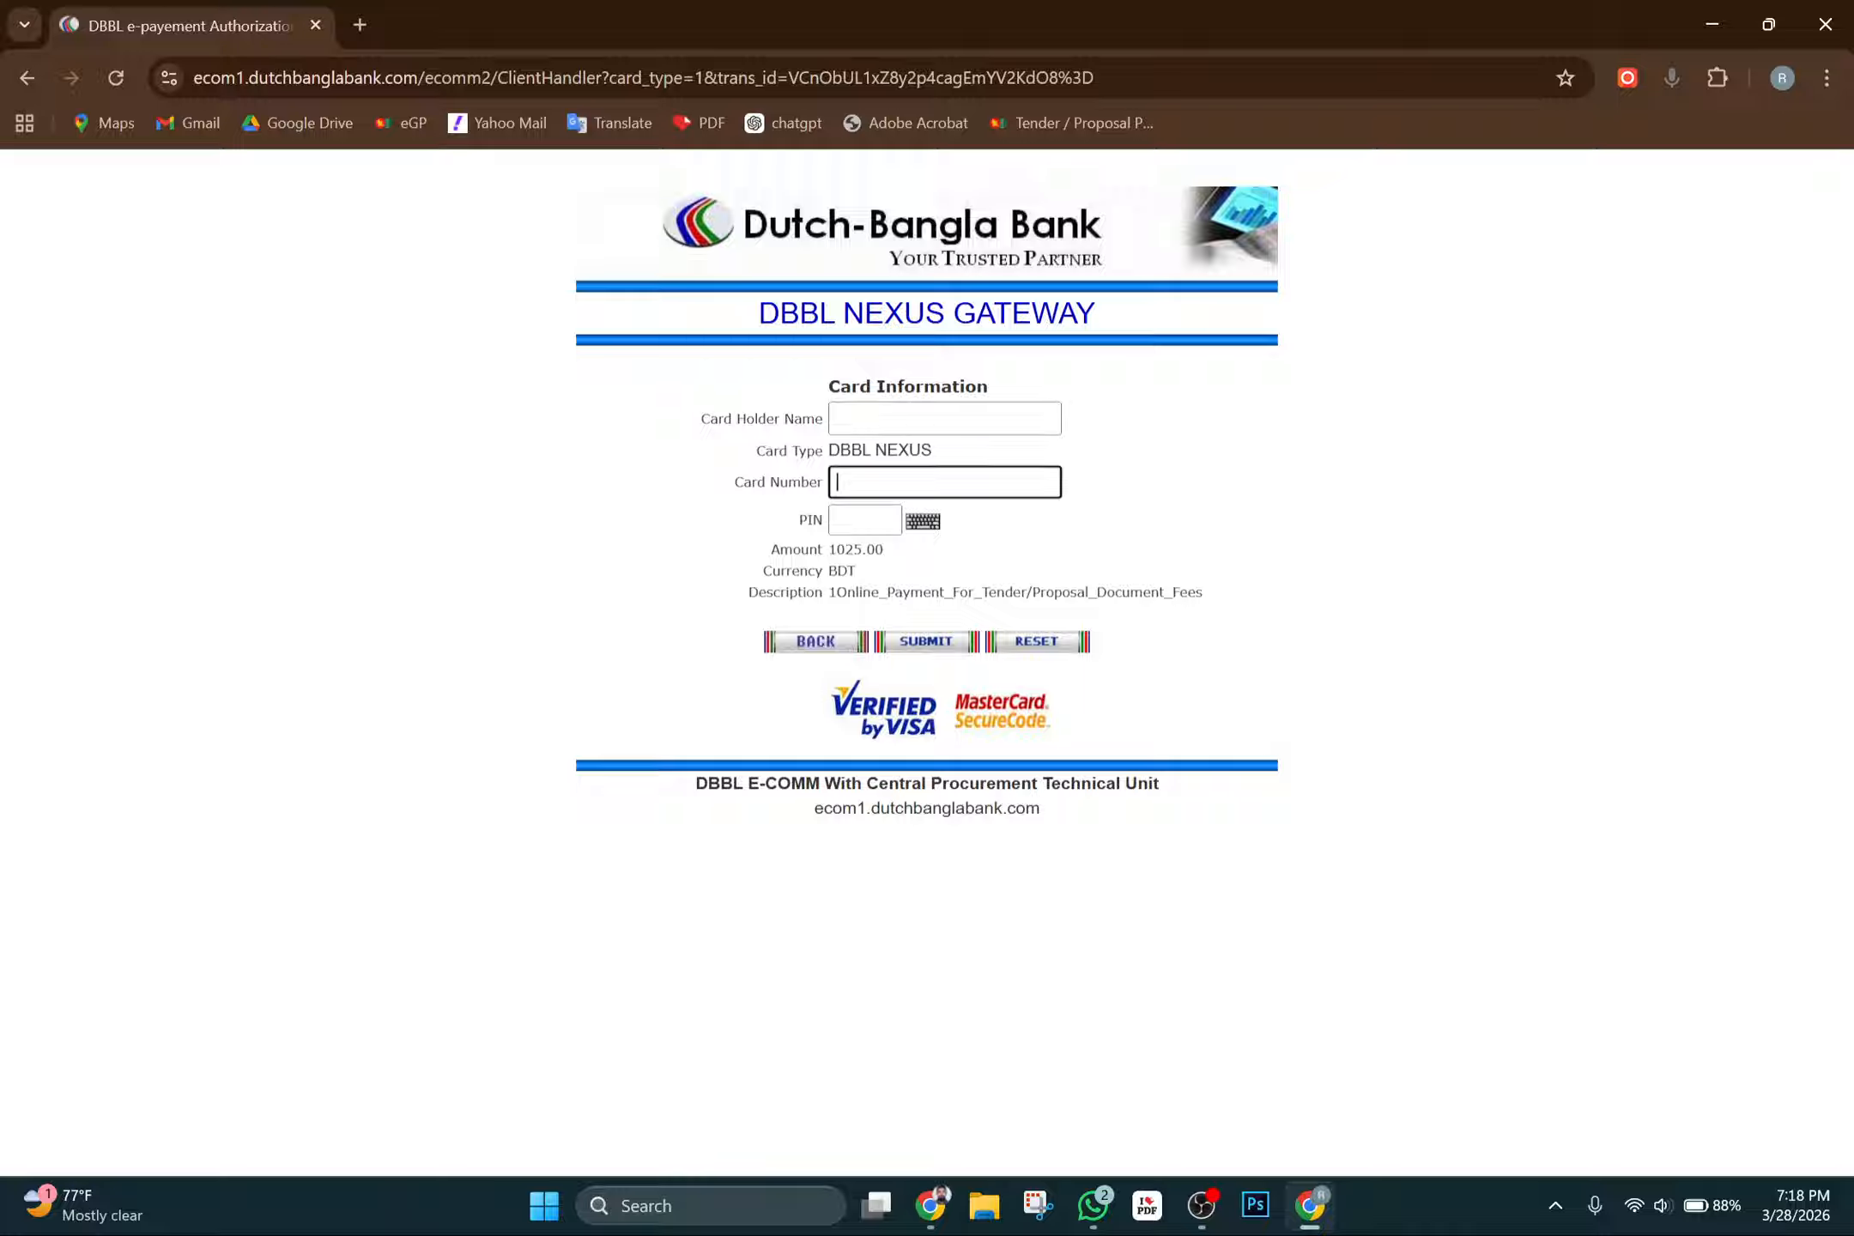
{"action": "left_click", "coordinate": [849, 532]}
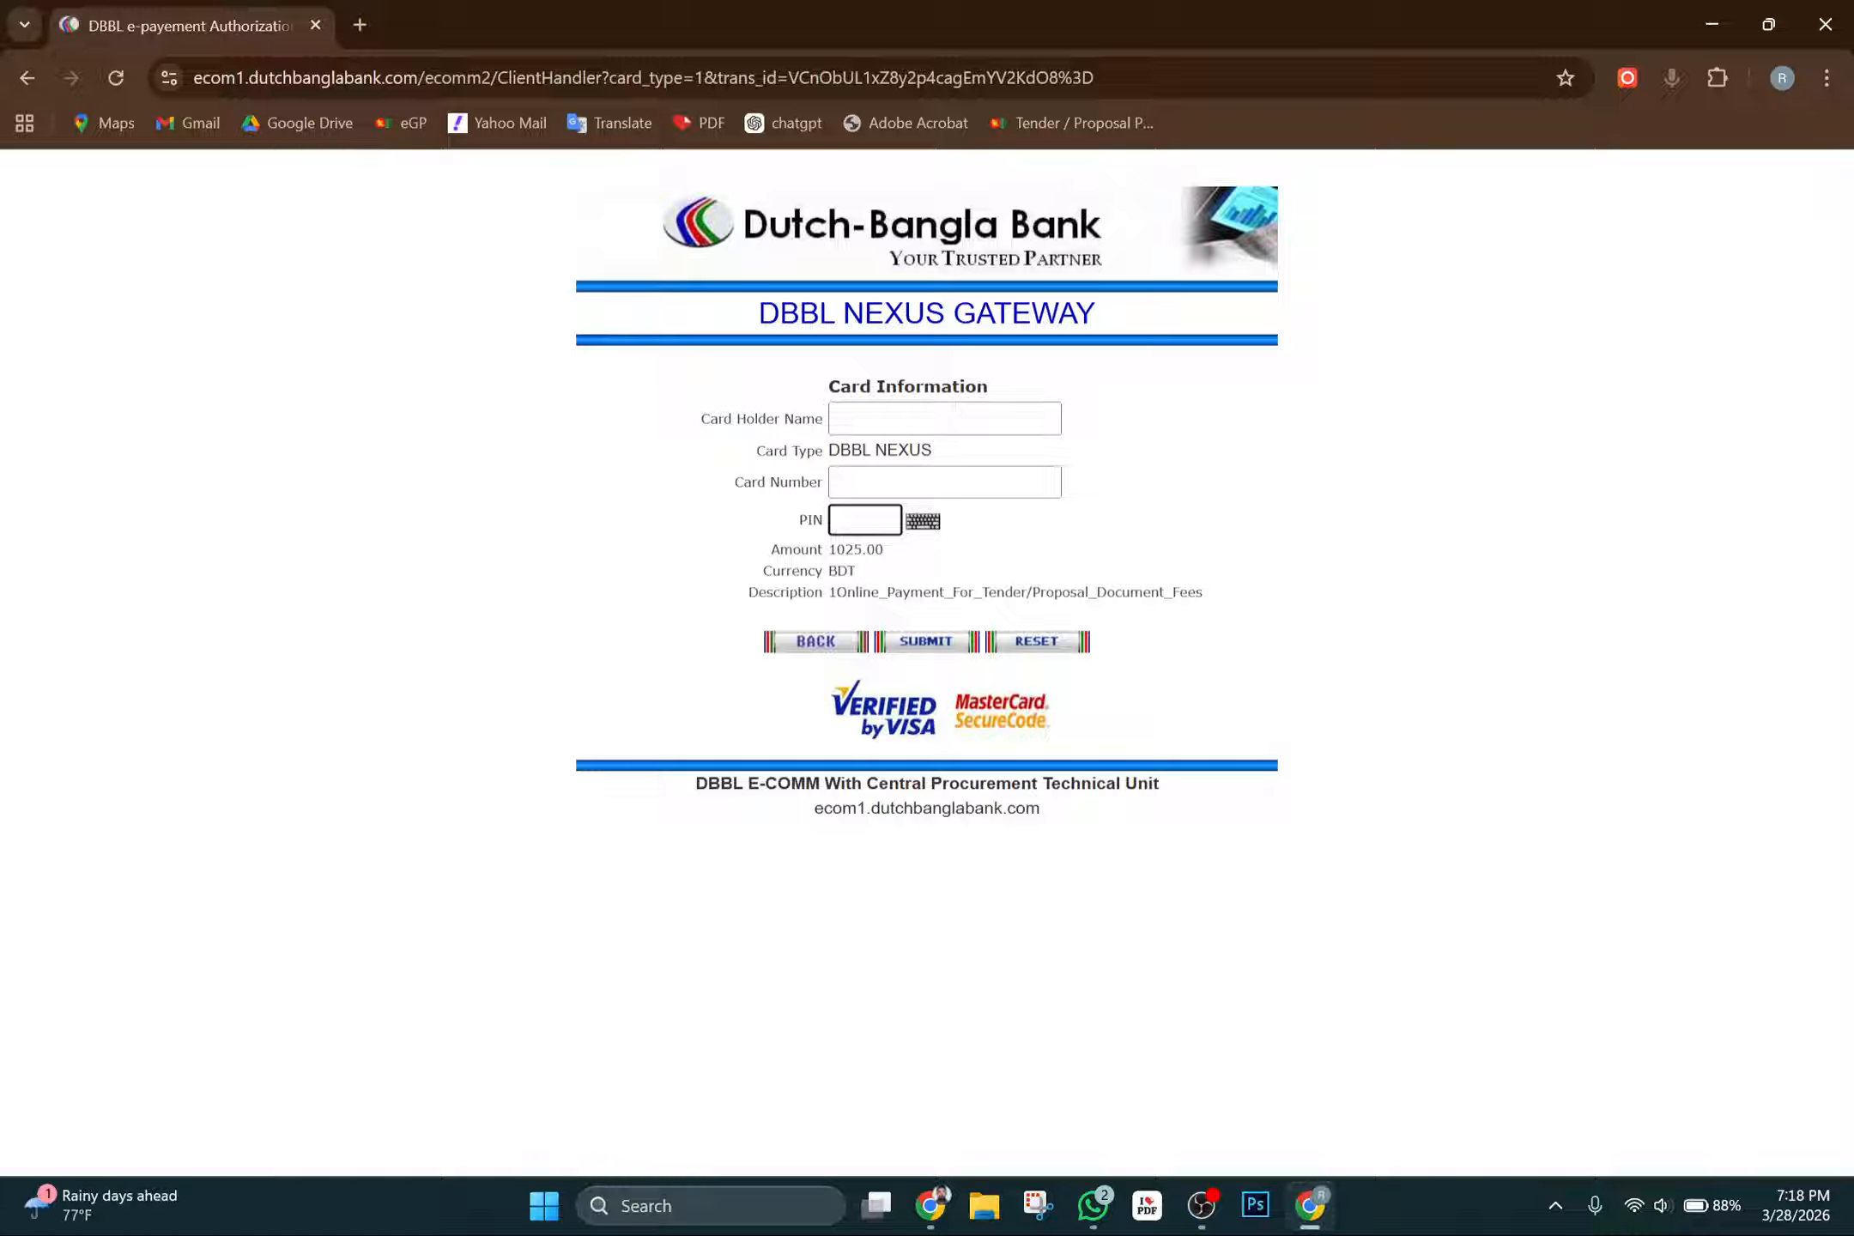